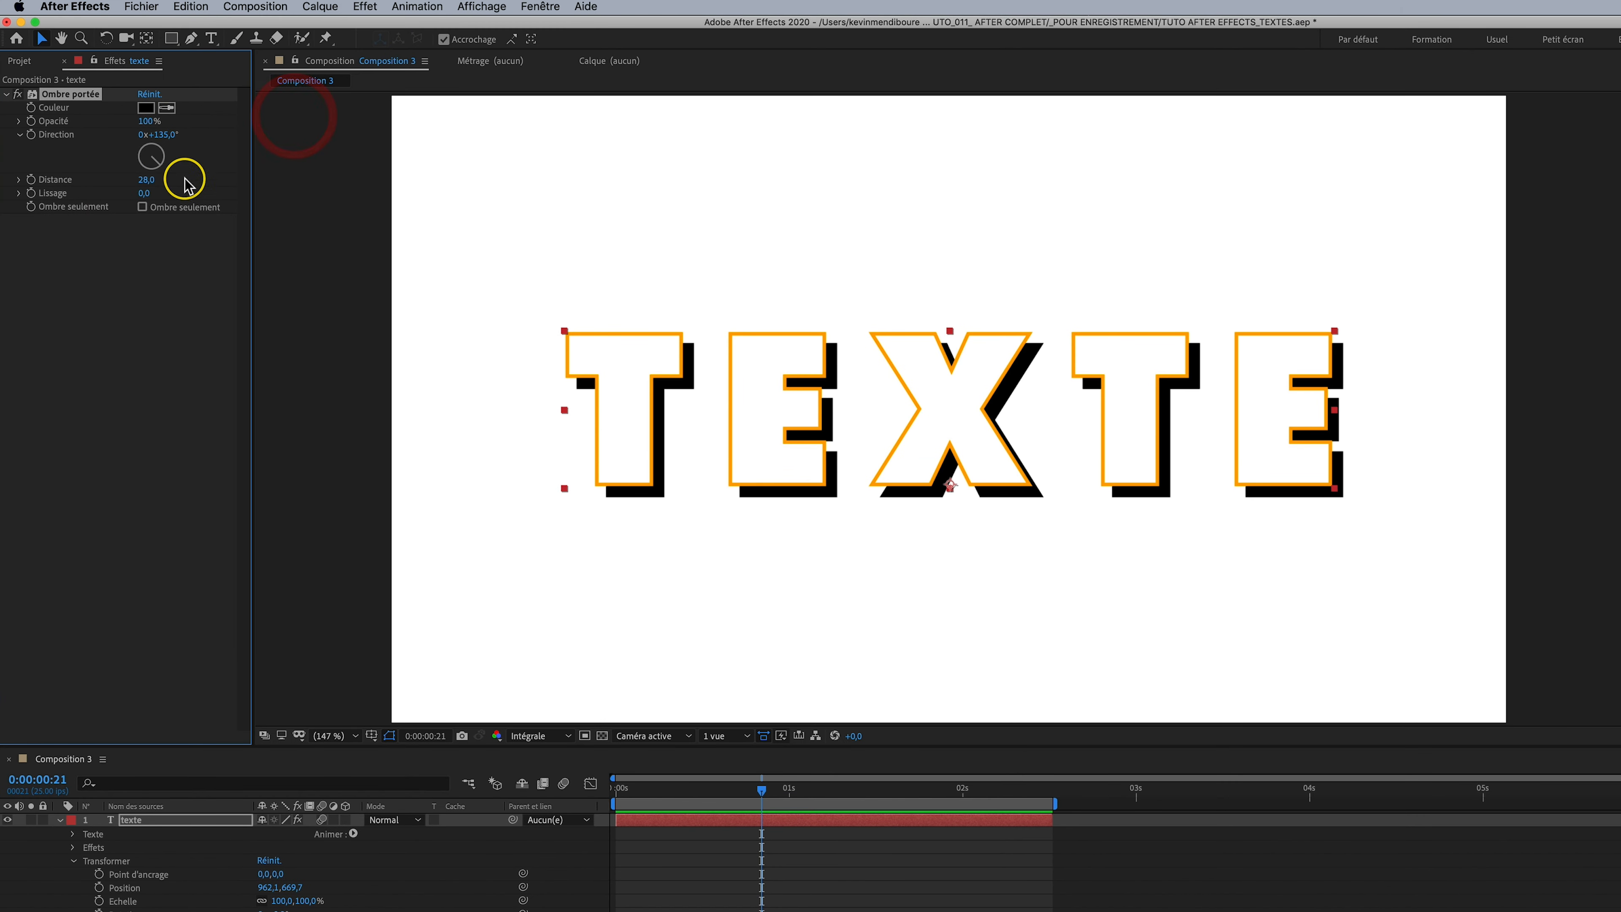
Soften the text's drop shadow with a Lissage of 71 and an opacity of 78%
left_click_drag(145, 193, 199, 181)
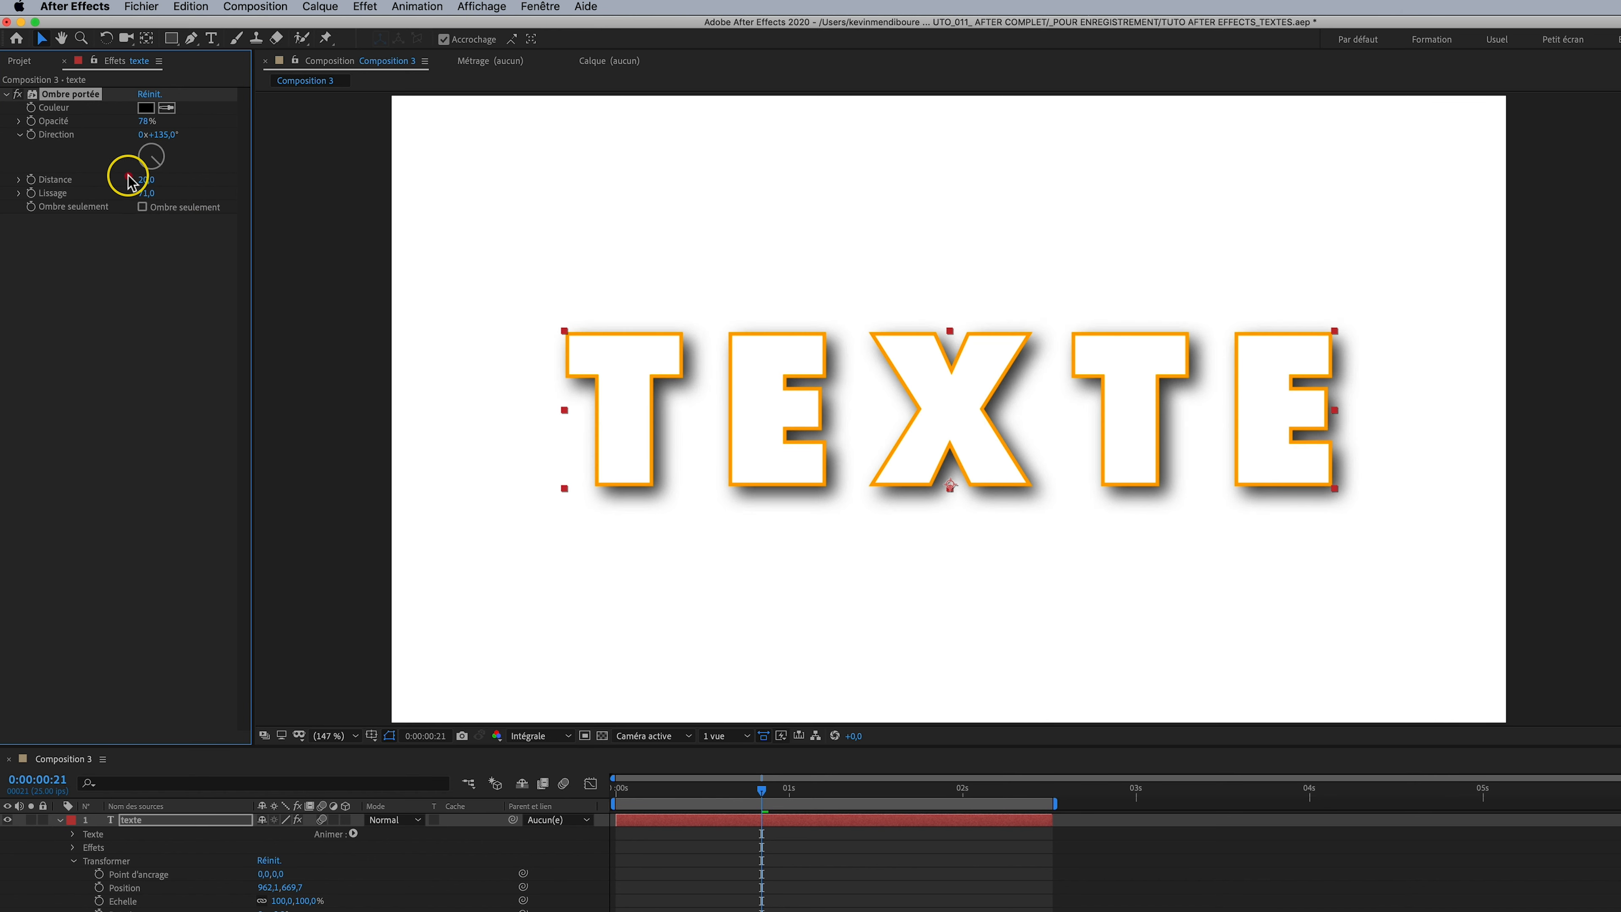
left_click(385, 880)
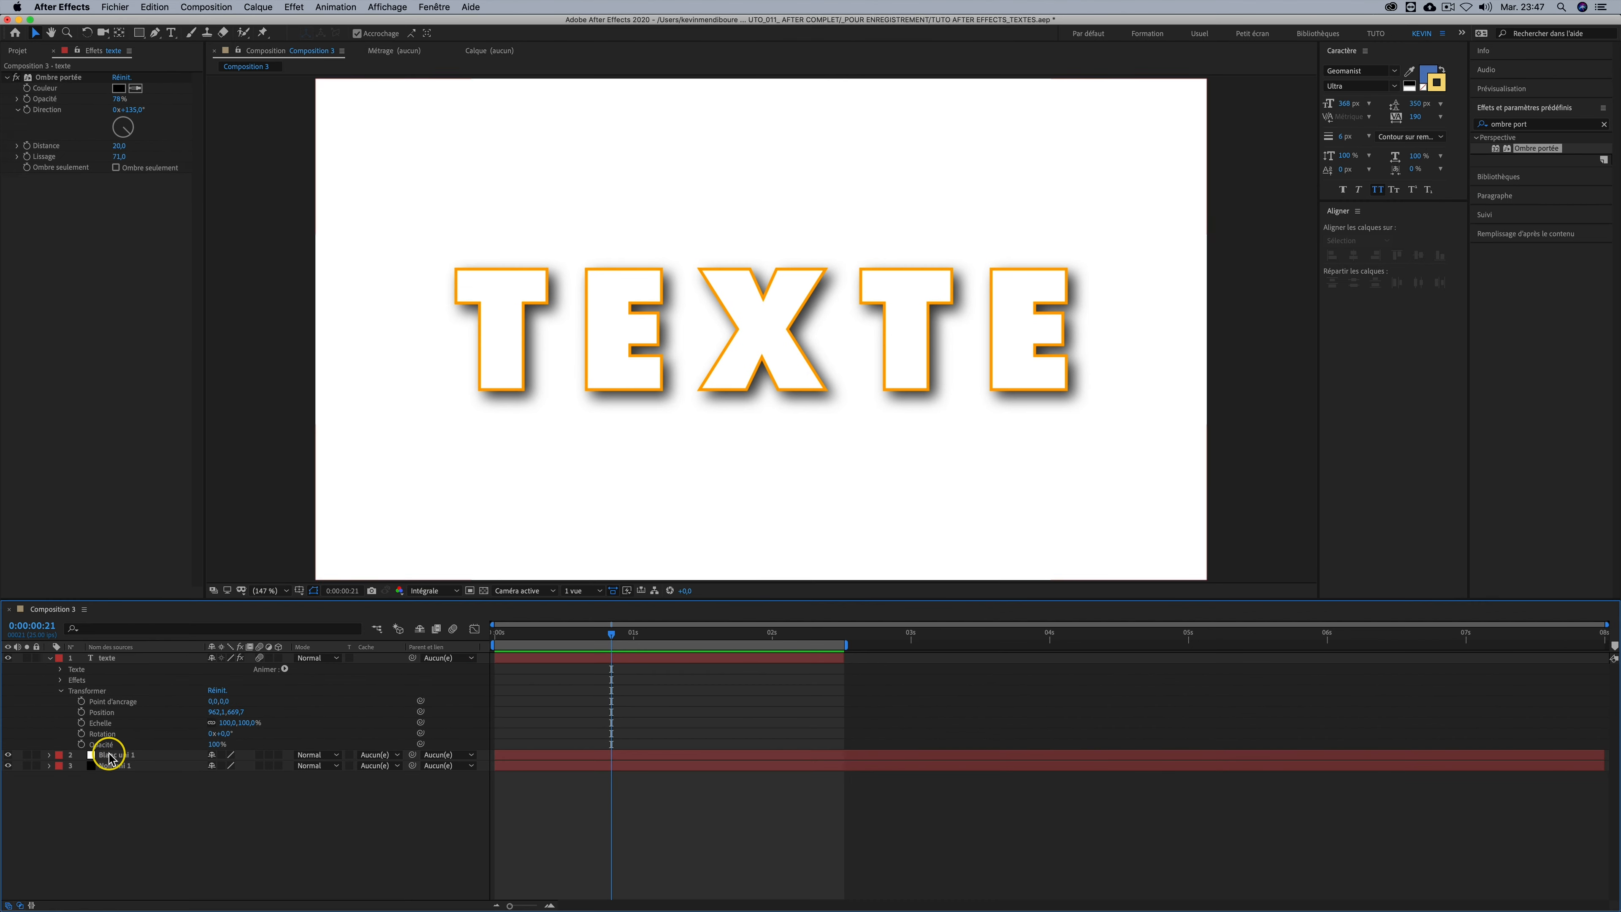
Select all characters of the texte layer and examine their fill and stroke colours
left_click(115, 754)
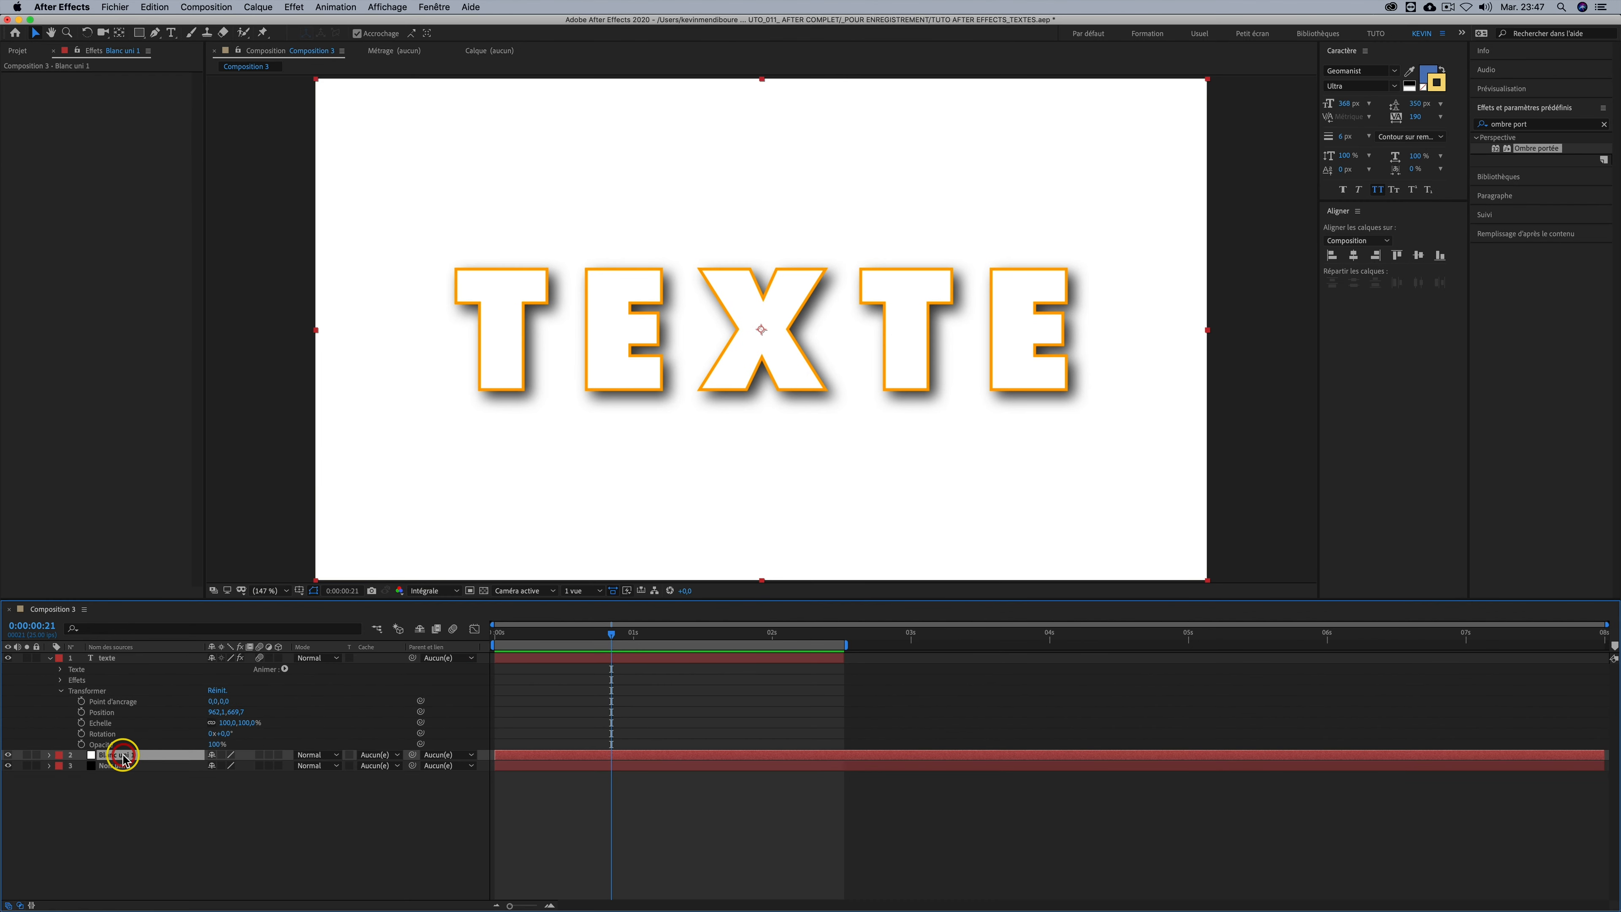
double_click(113, 664)
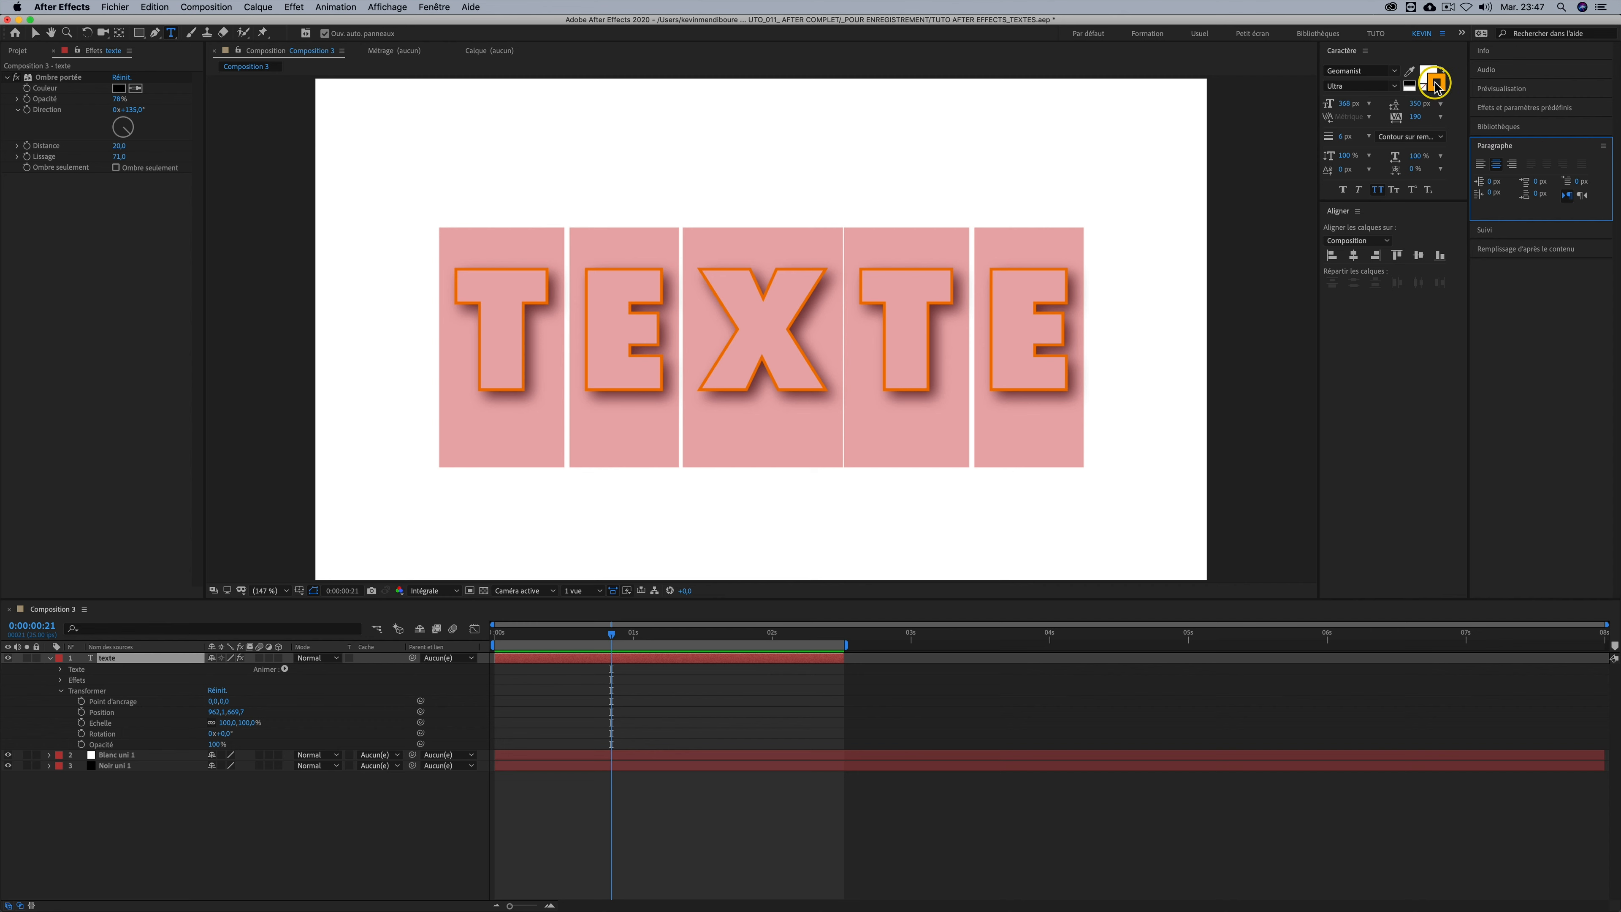
left_click(1424, 91)
left_click(317, 849)
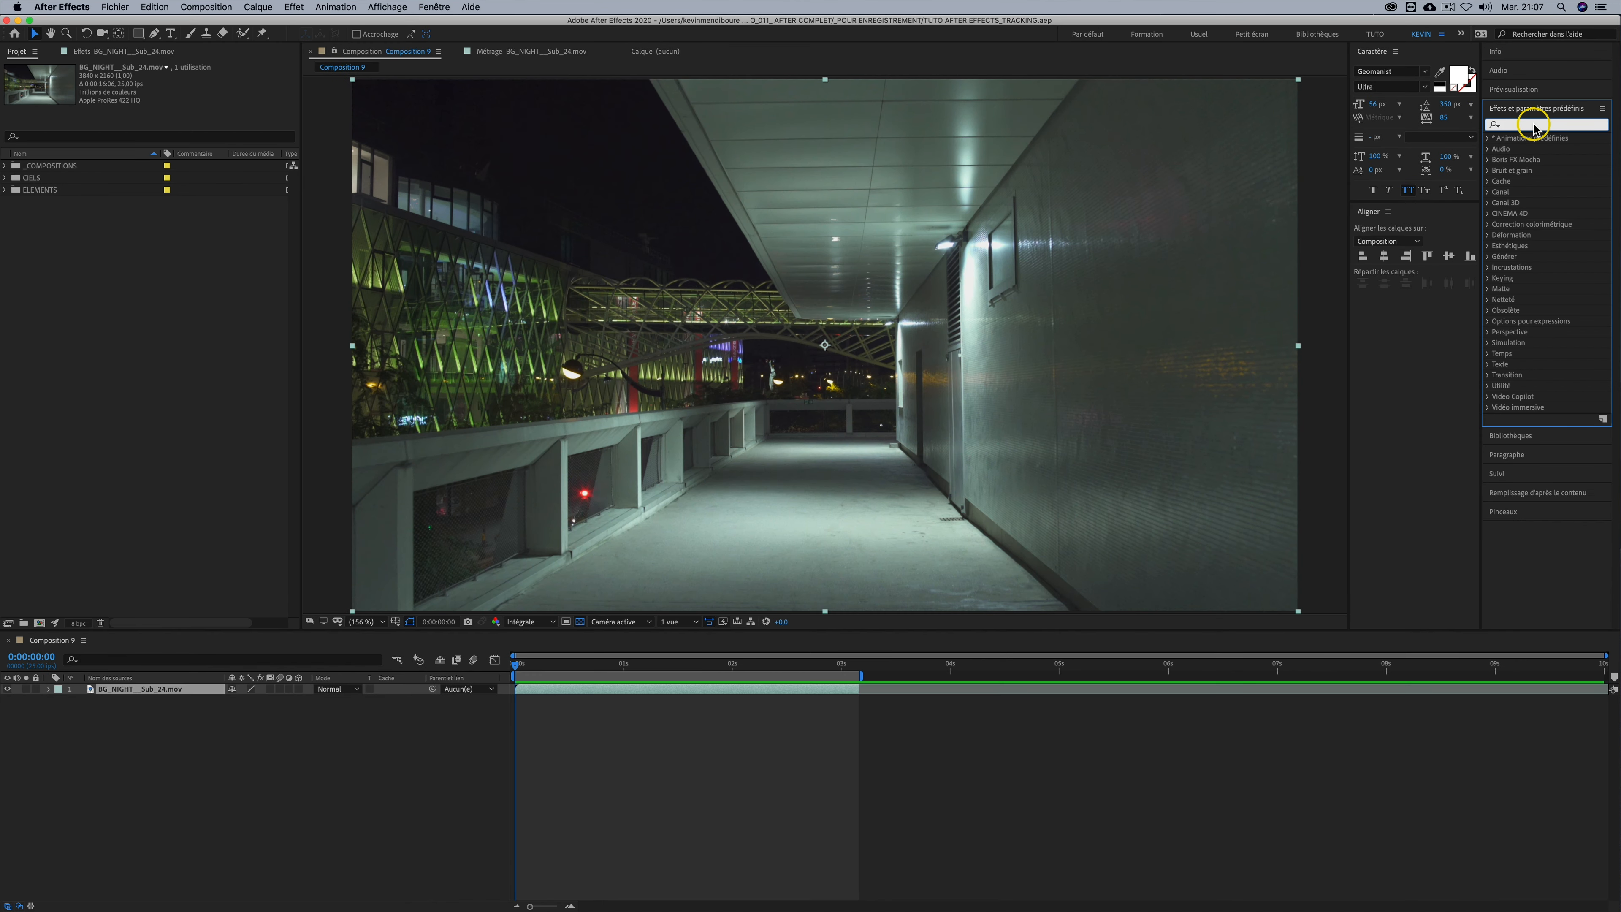
Find the Suivi de la caméra 3D effect and apply it to the BG_NIGHT__Sub_24 footage layer
type("suivi")
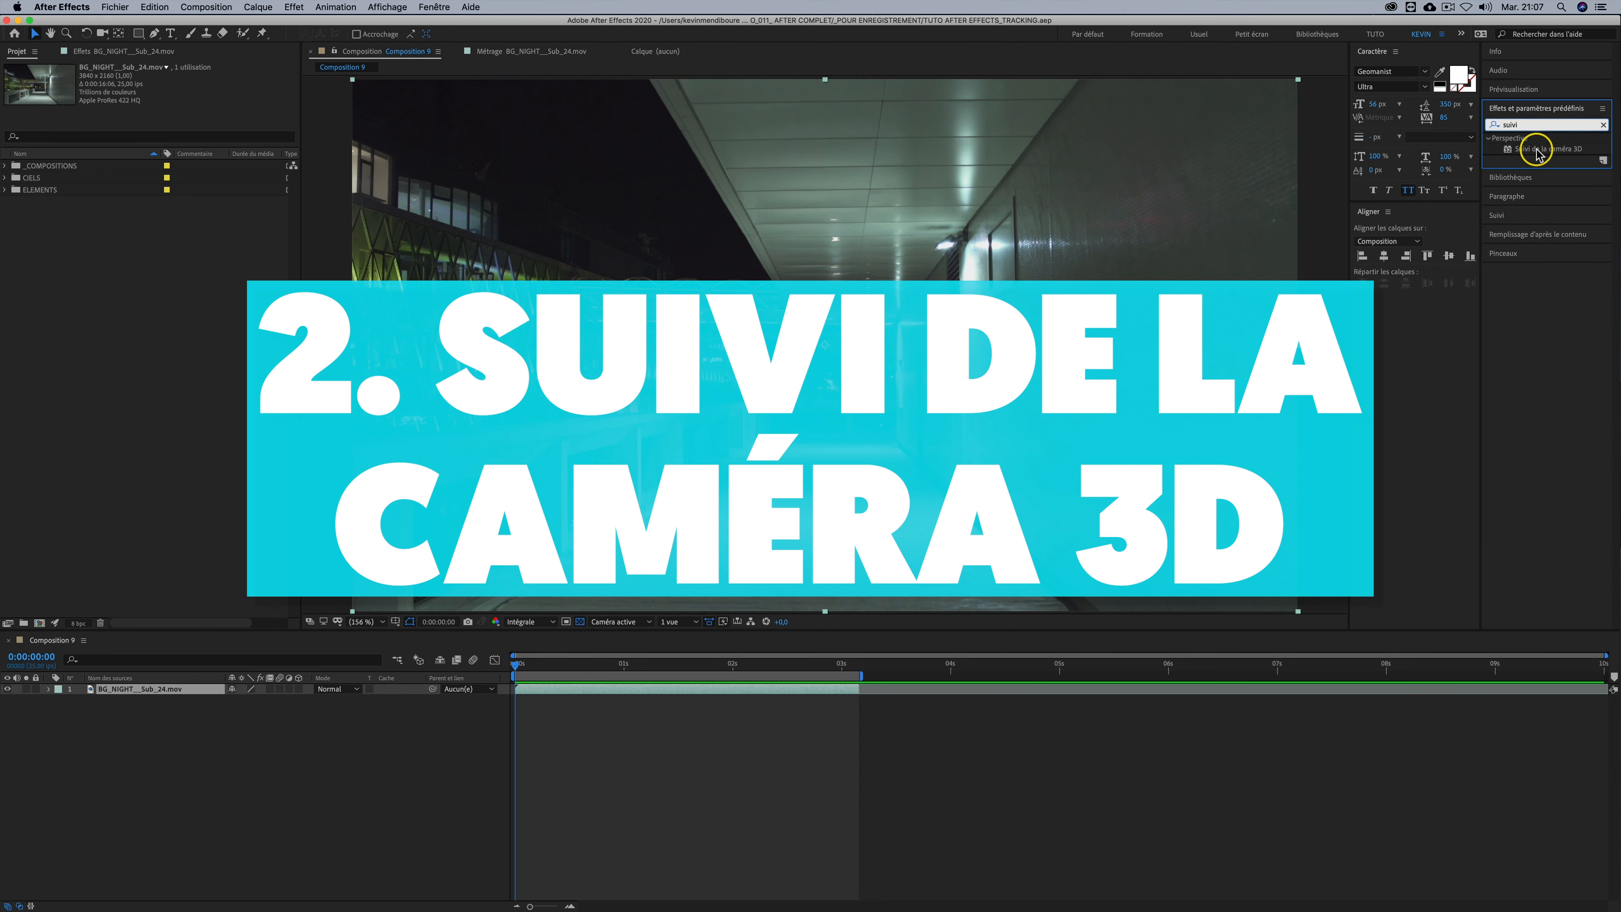
left_click(1522, 150)
left_click_drag(1541, 151, 151, 689)
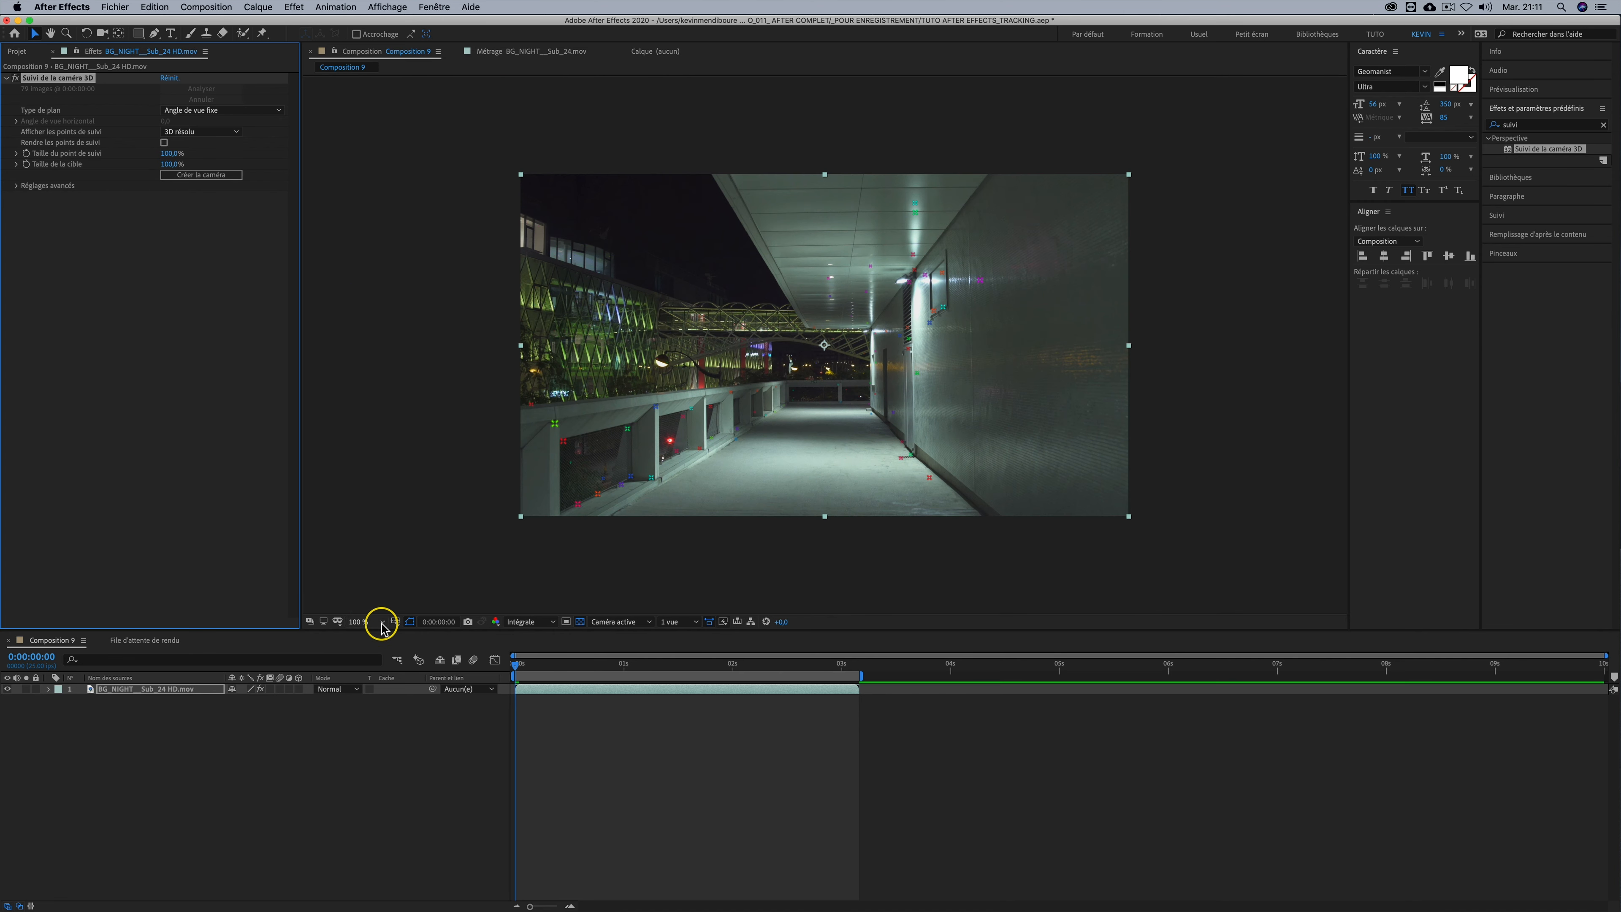
Select three track points on the walkway floor and create a text layer and camera from them
left_click(361, 621)
left_click(369, 631)
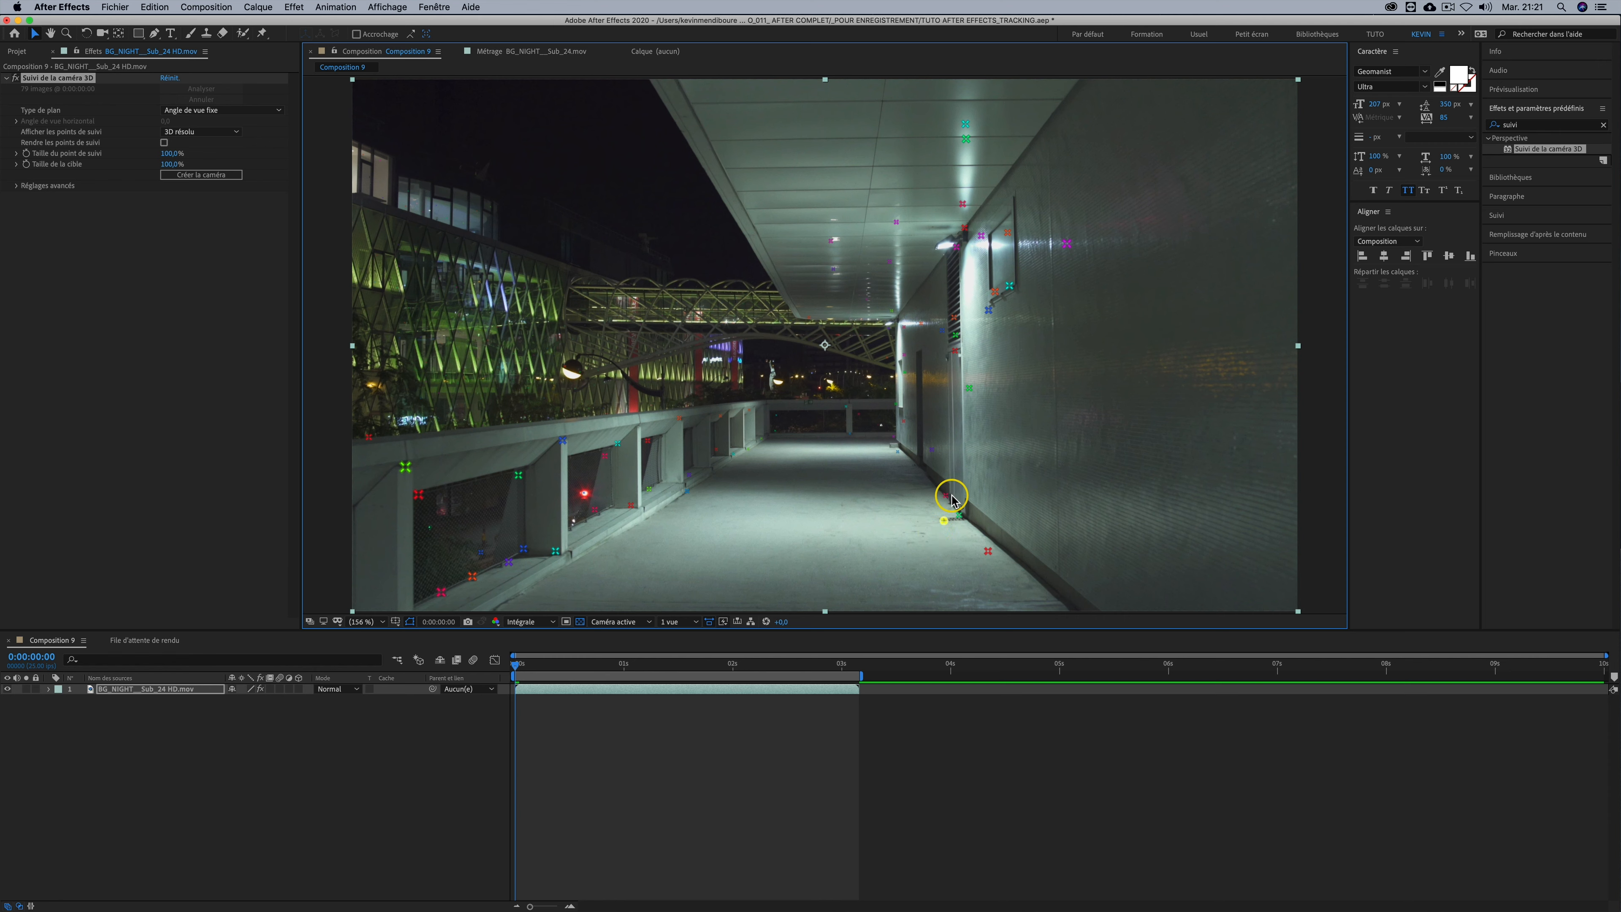
left_click(687, 492, "super")
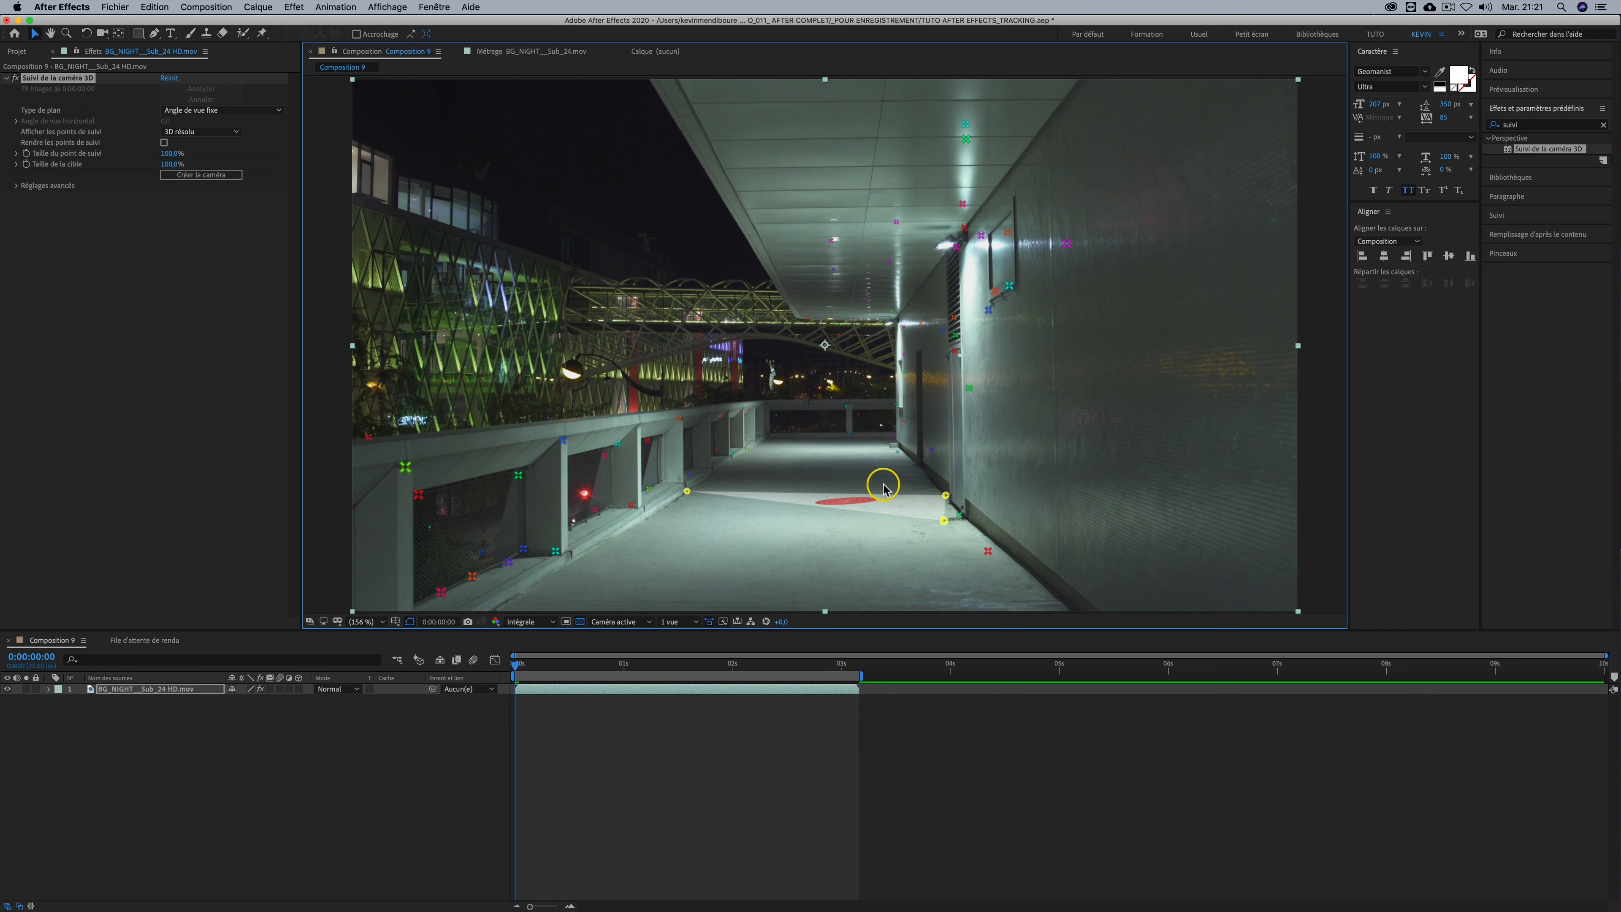
right_click(945, 525)
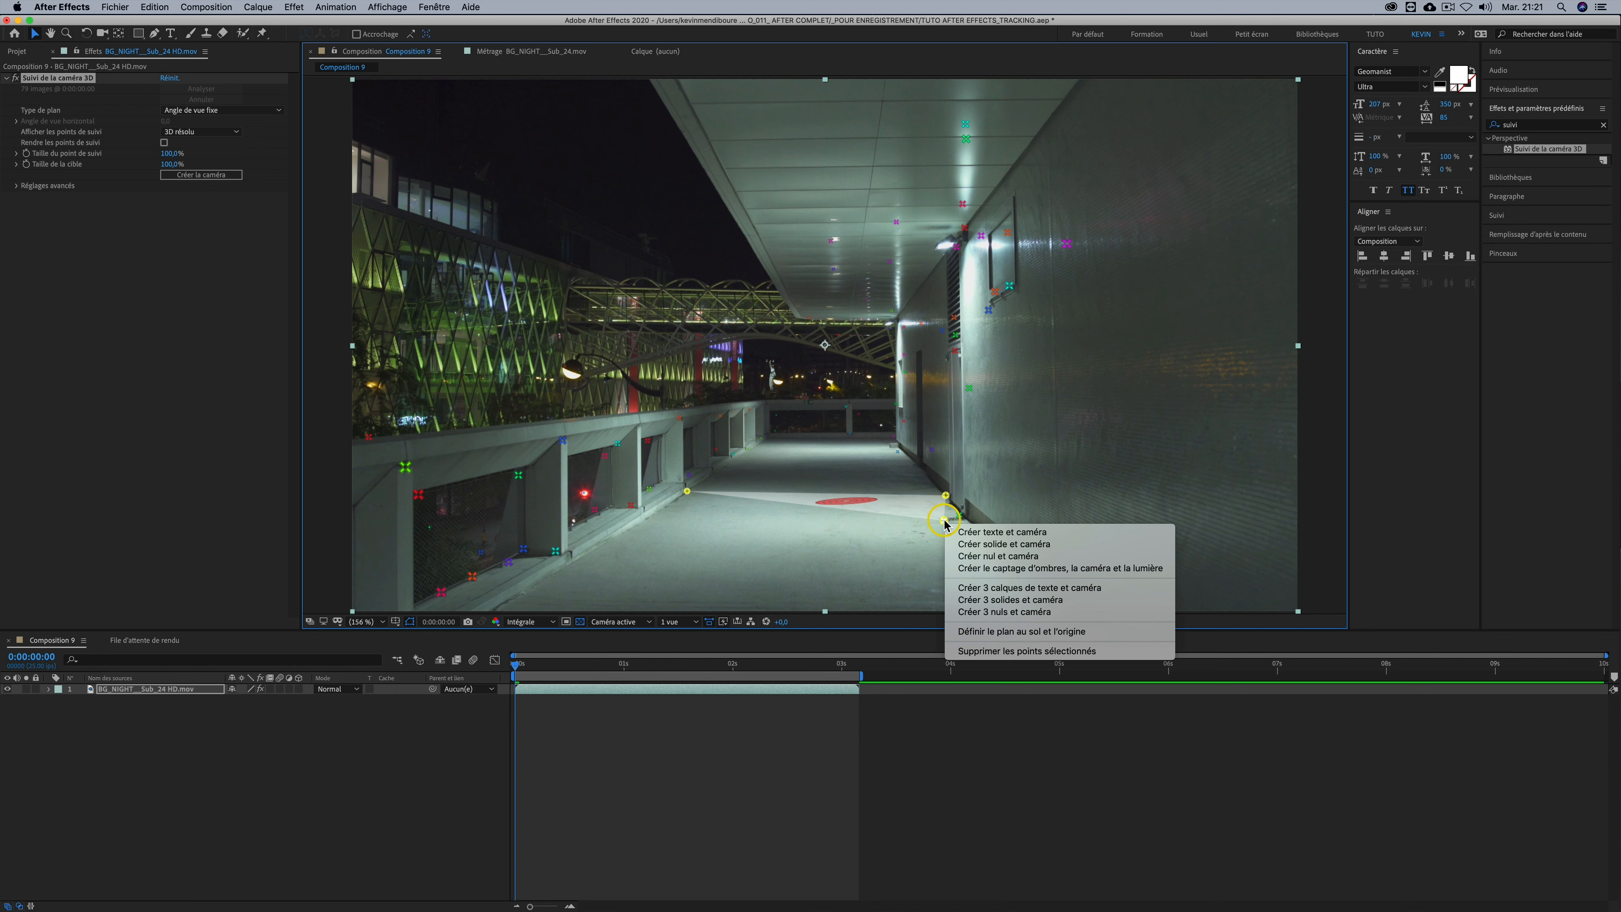
left_click(1004, 534)
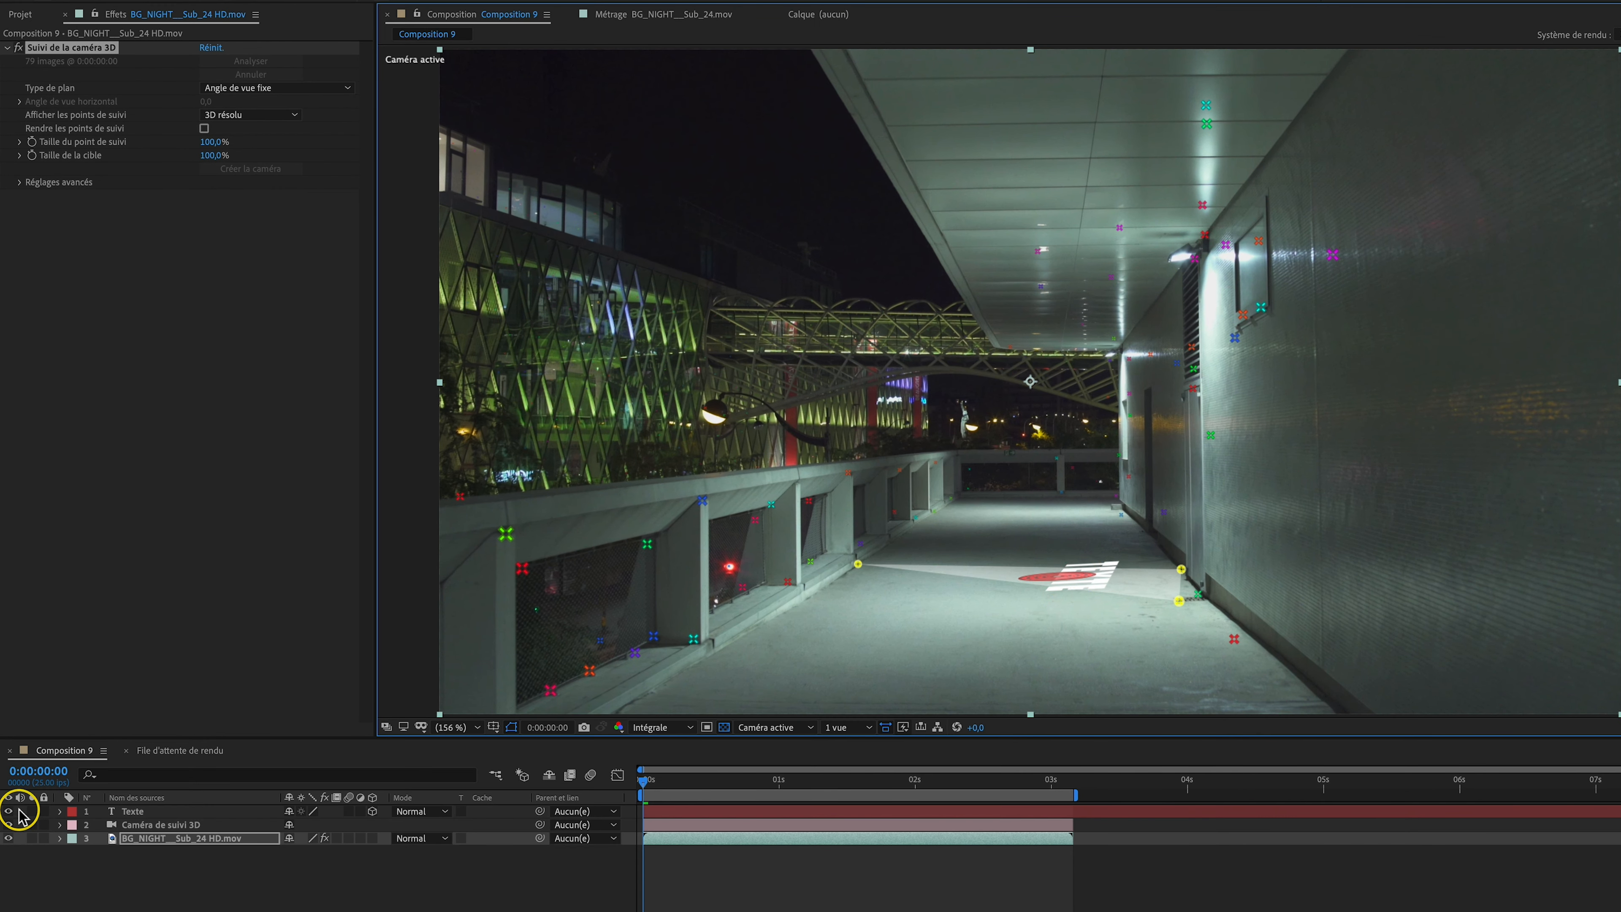
Examine the Texte and Caméra de suivi 3D layers and preview how the text follows the footage
left_click(151, 824)
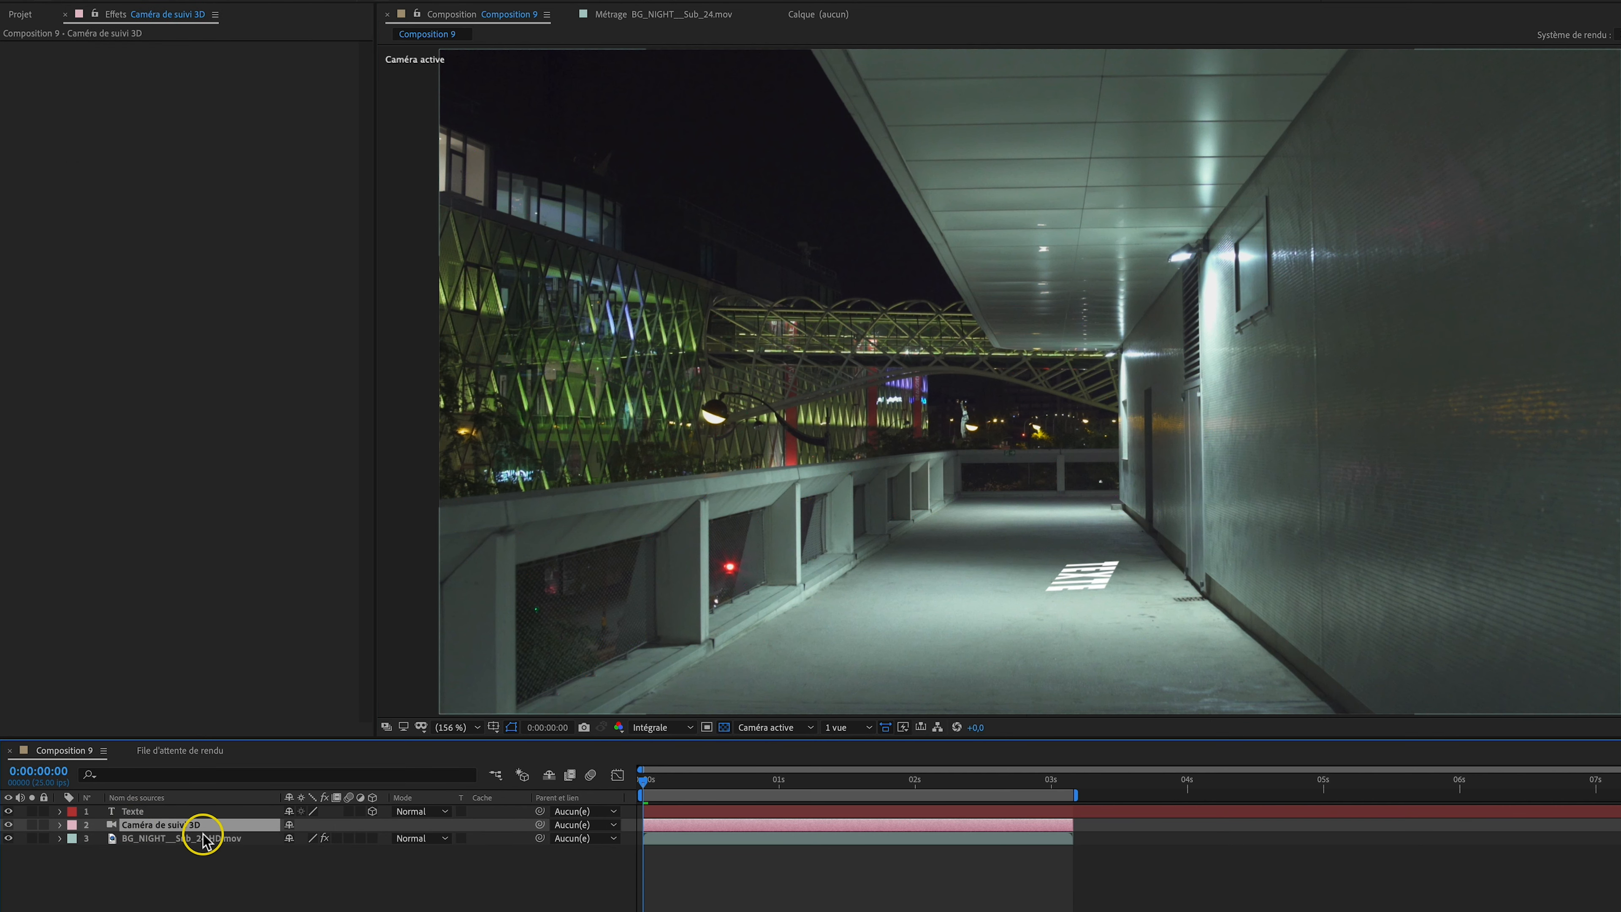
left_click(140, 812)
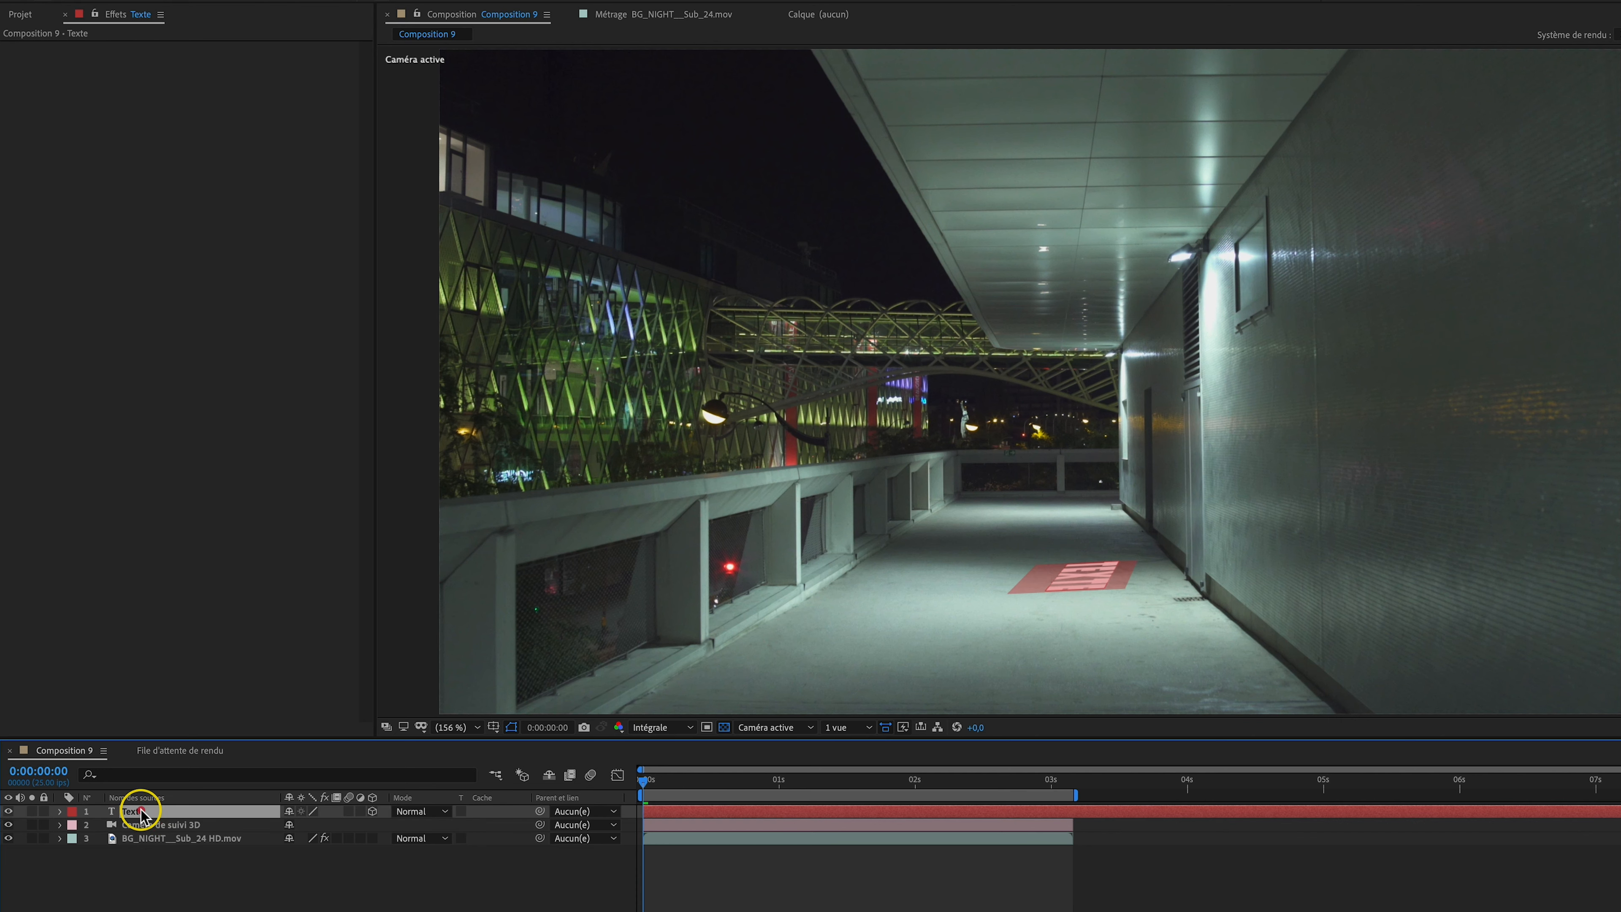
left_click(159, 885)
left_click(139, 814)
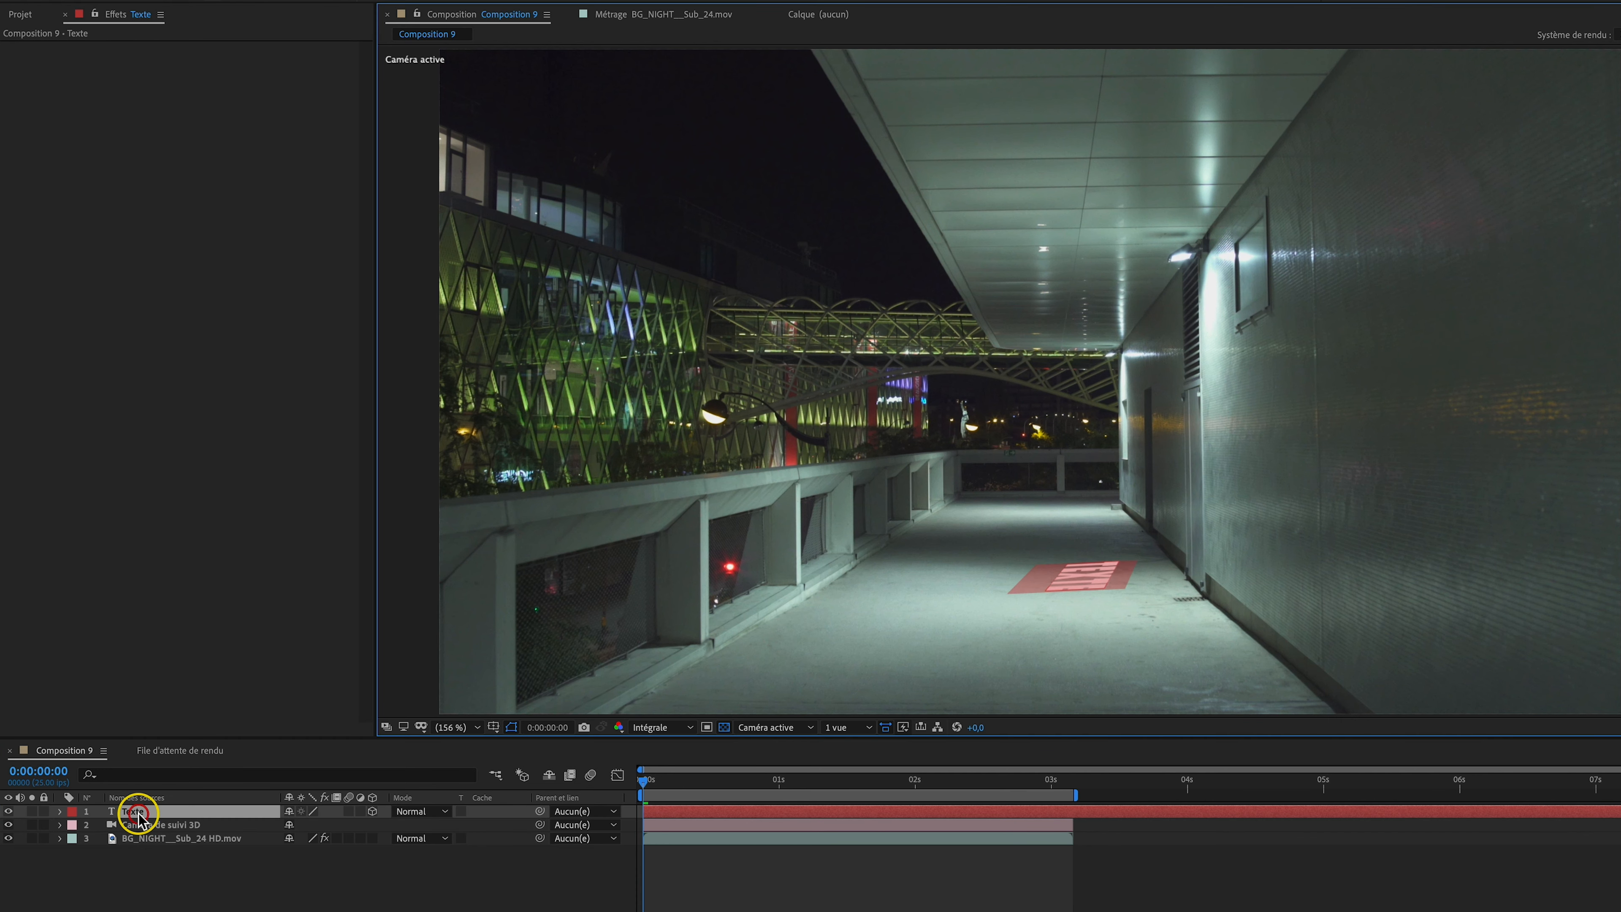
left_click(169, 872)
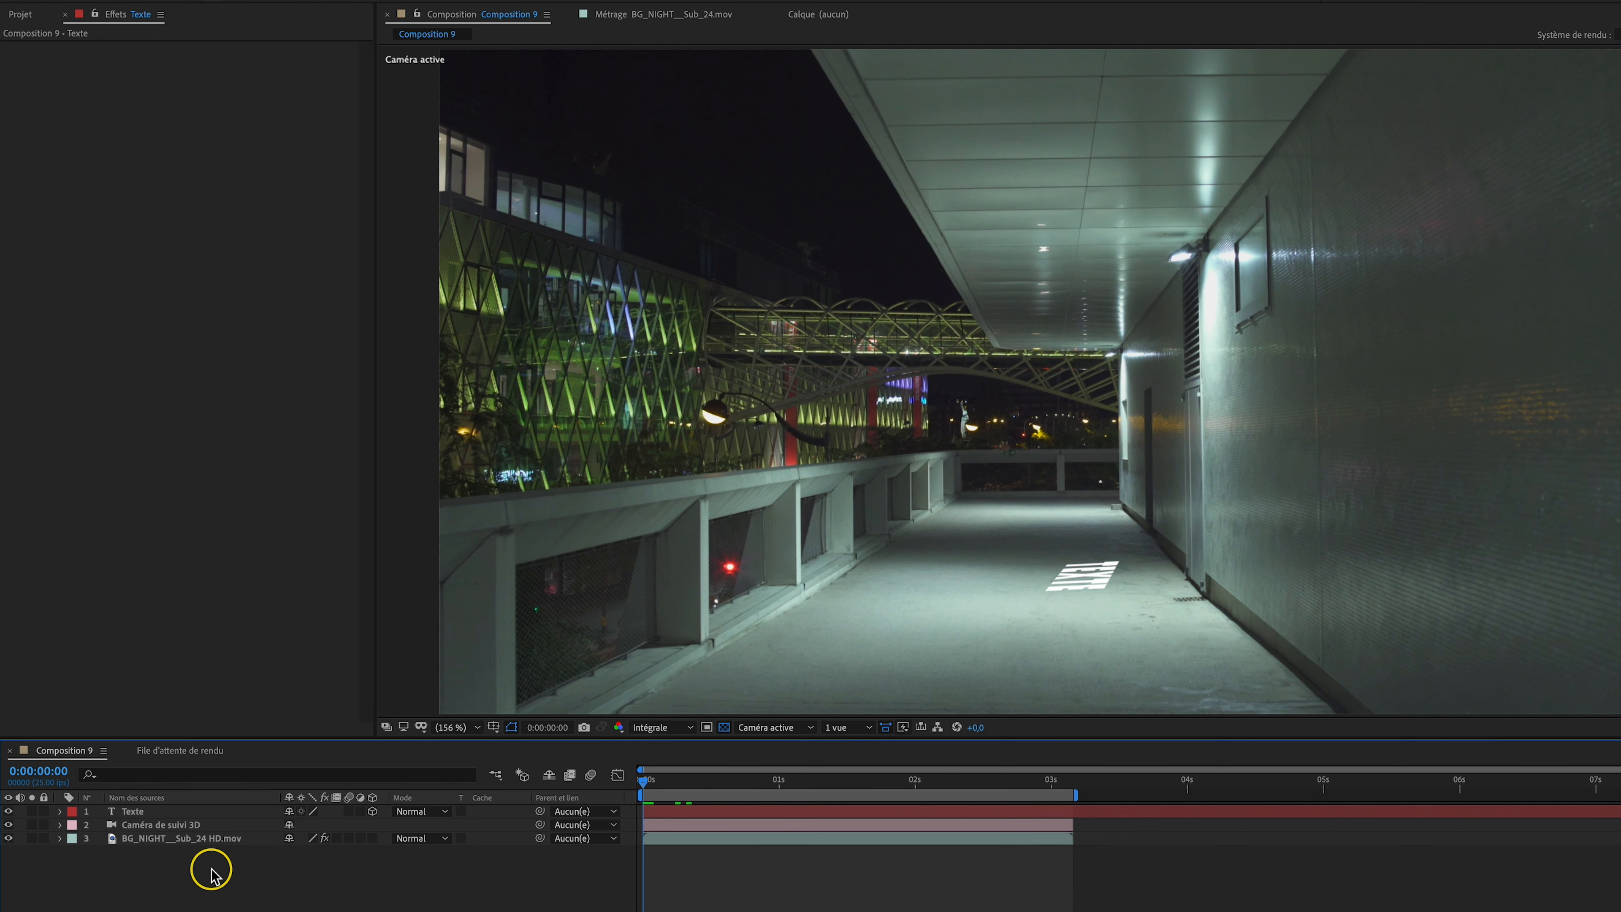
key("space")
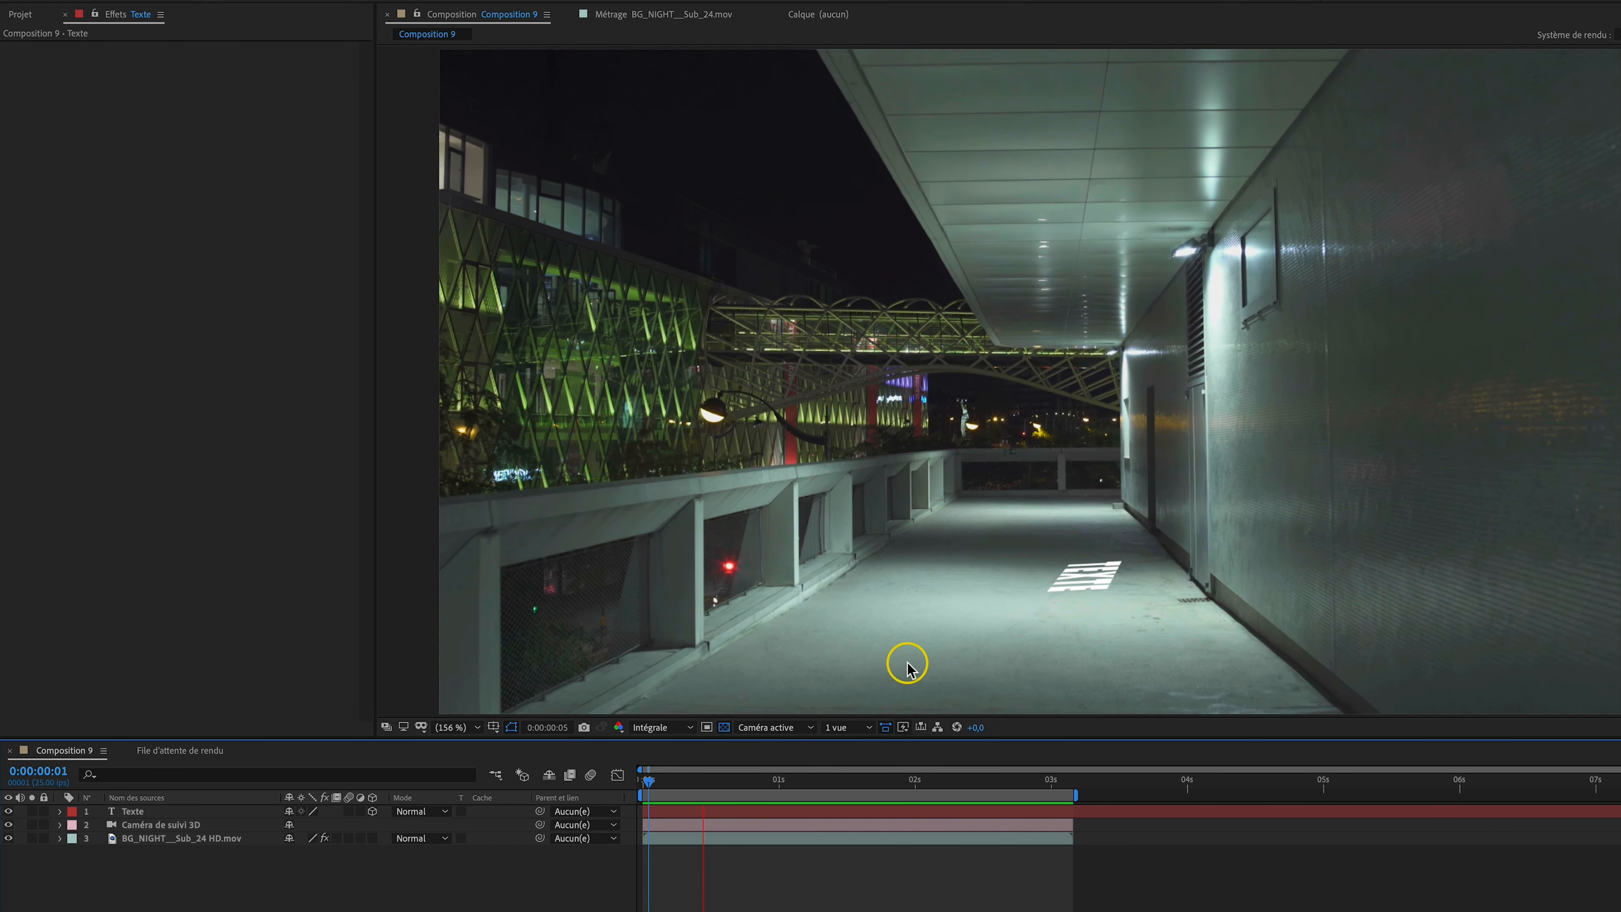
key("space")
left_click(147, 817)
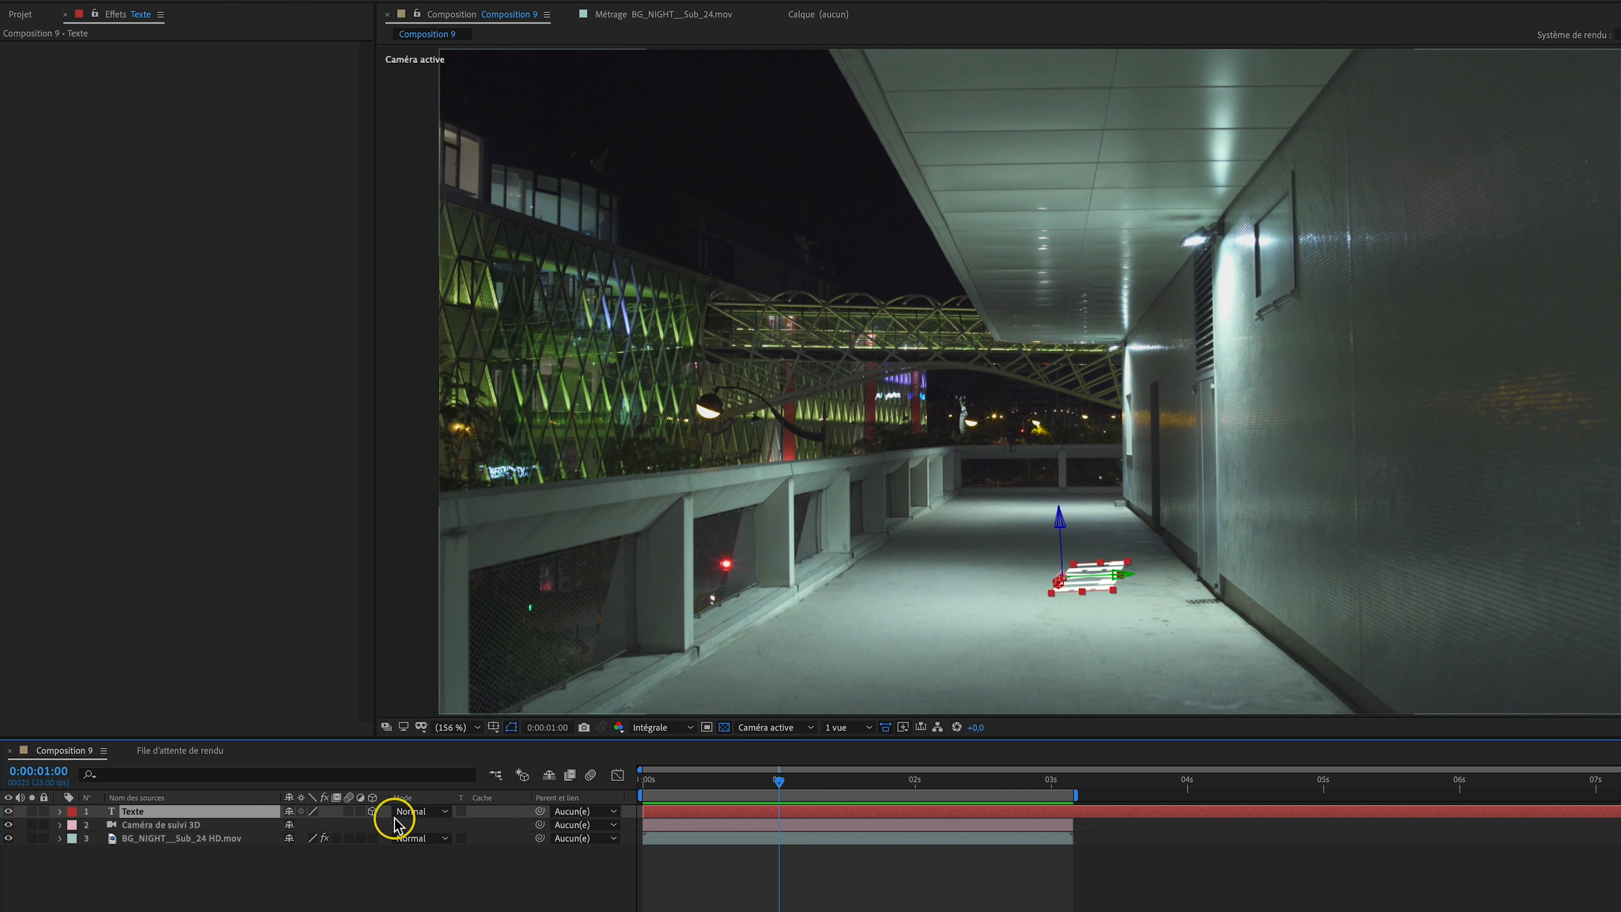
left_click(210, 874)
left_click(158, 823)
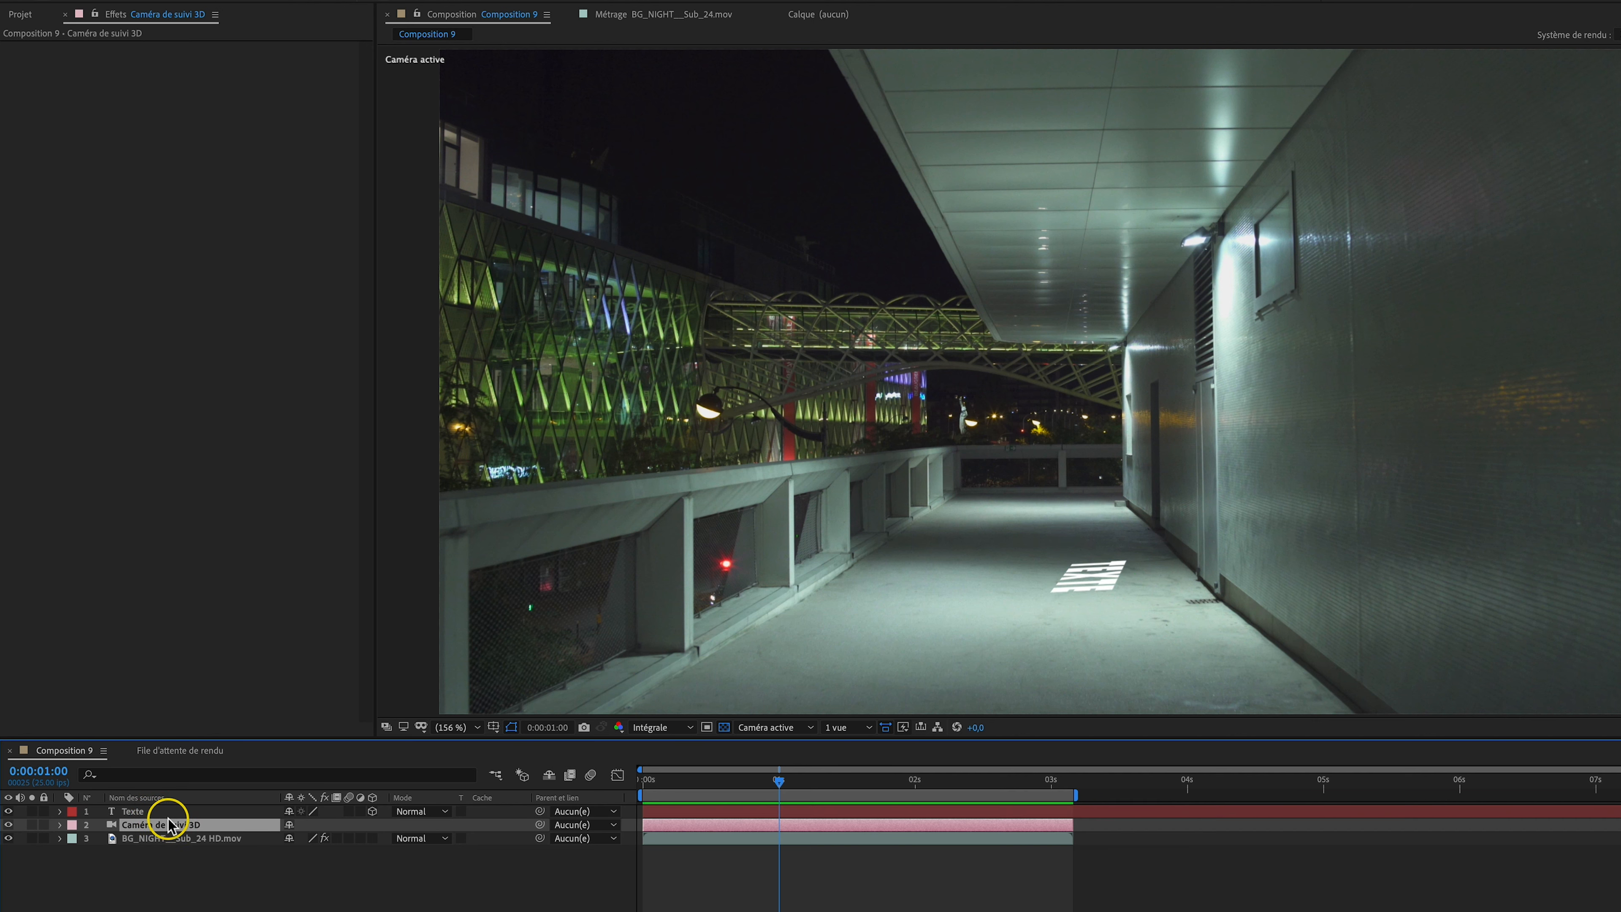
Rotate the Texte layer on the floor by setting its Z orientation to 347.1°
left_click(146, 812)
left_click(59, 812)
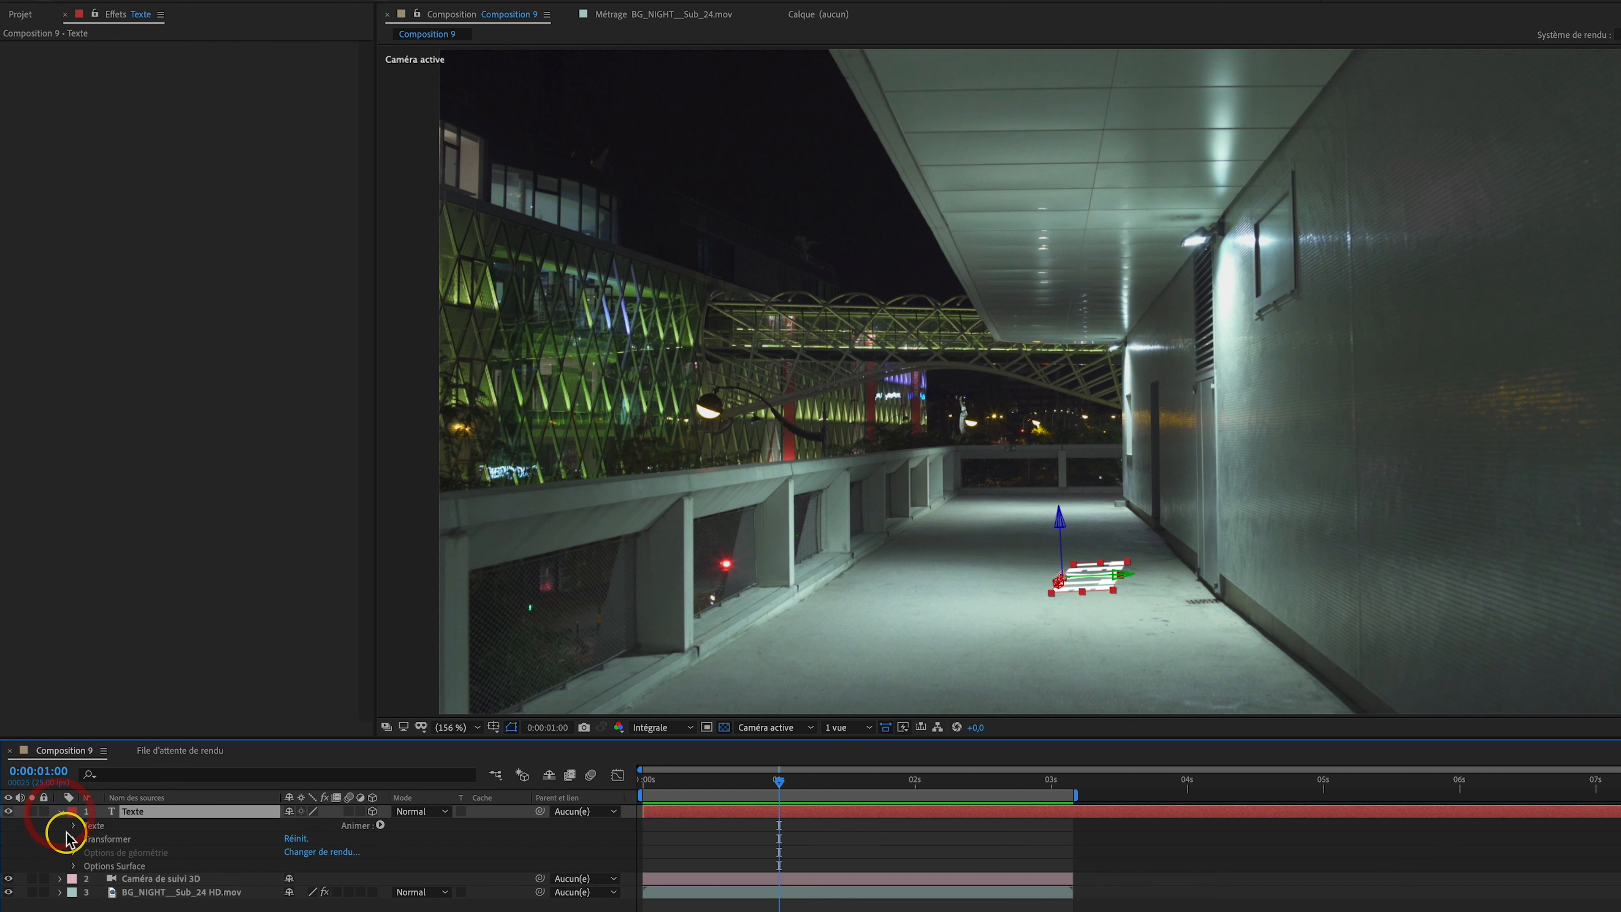
left_click(74, 839)
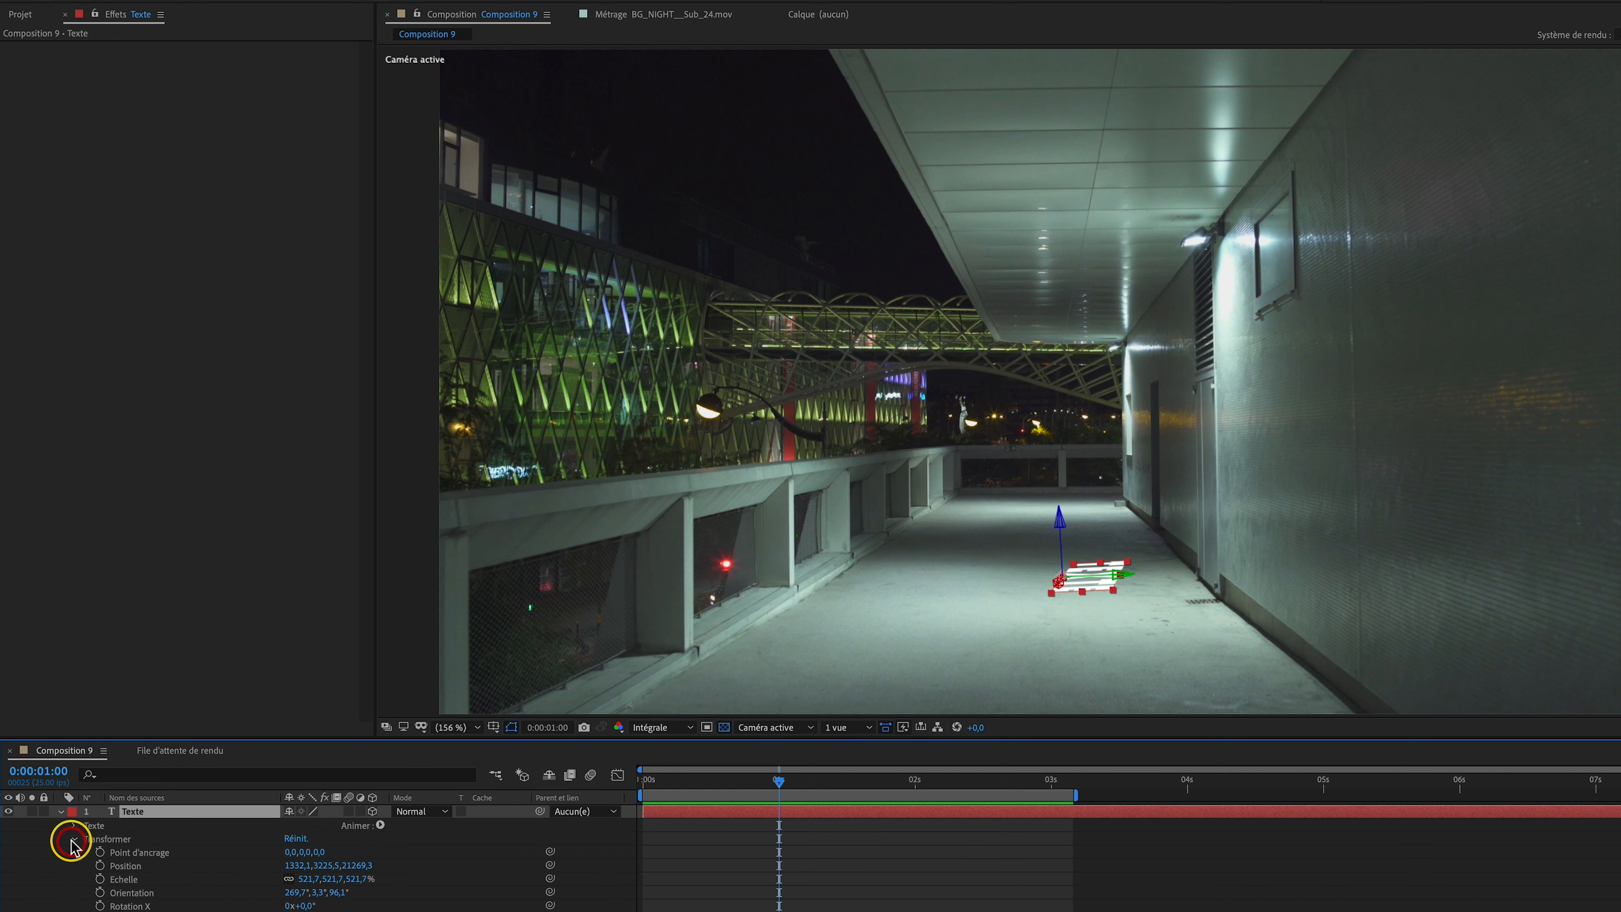
mouse_move(336, 894)
left_mouse_down()
mouse_move(235, 906)
mouse_move(347, 888)
left_mouse_up()
key("ctrl+z")
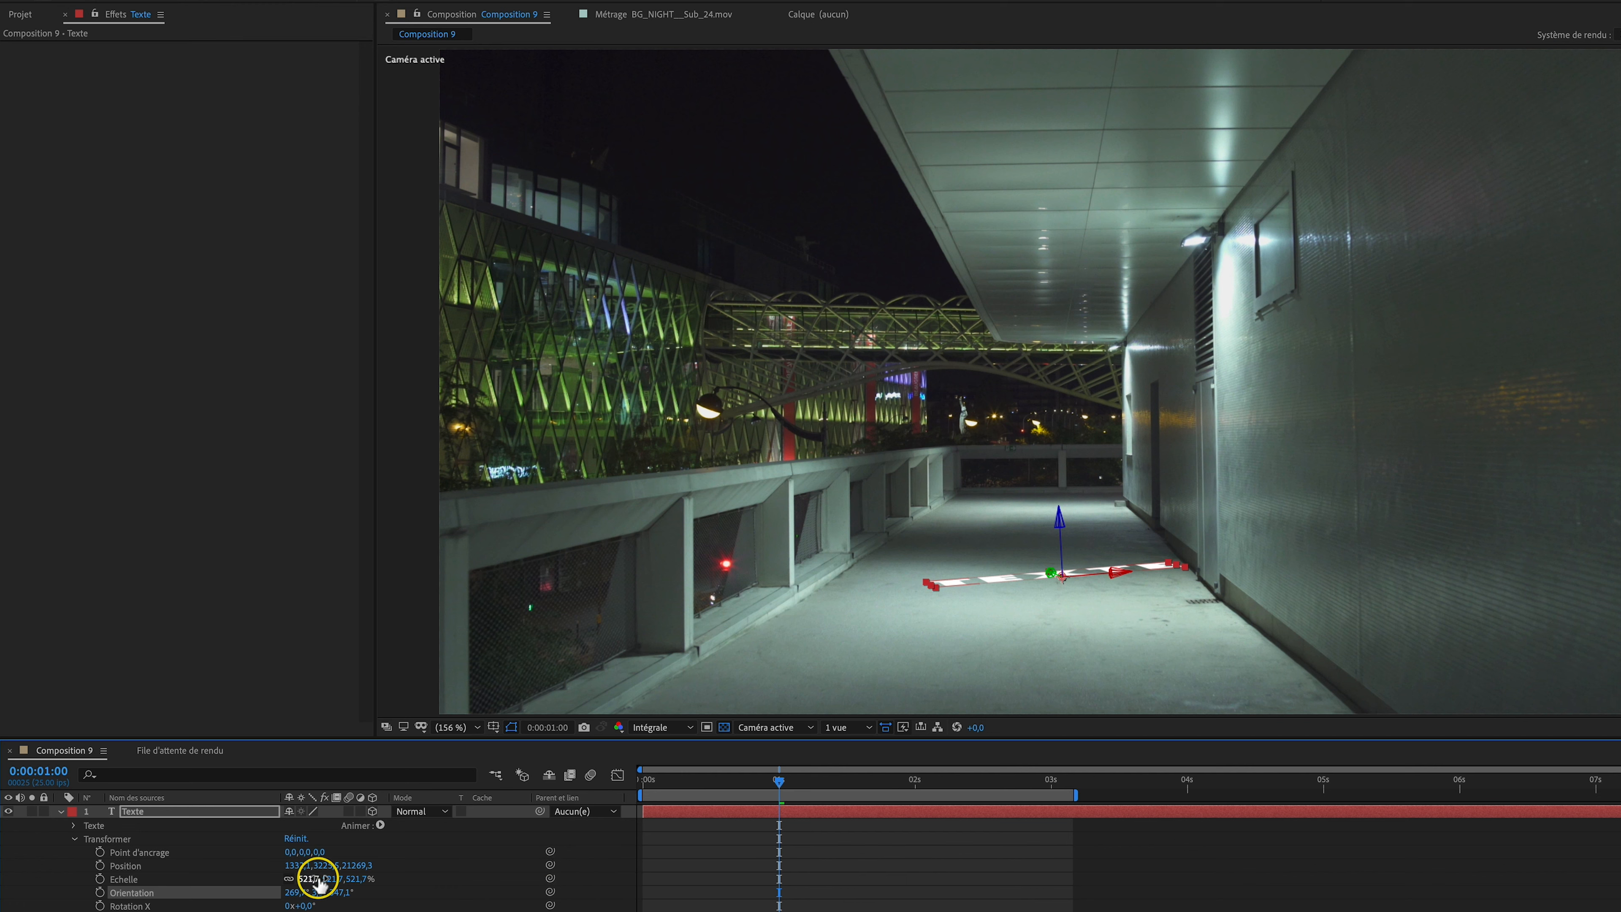
Set the Texte layer's scale to 522.7% and its opacity to 69%
mouse_move(358, 878)
left_mouse_down()
mouse_move(399, 874)
mouse_move(360, 881)
left_mouse_up()
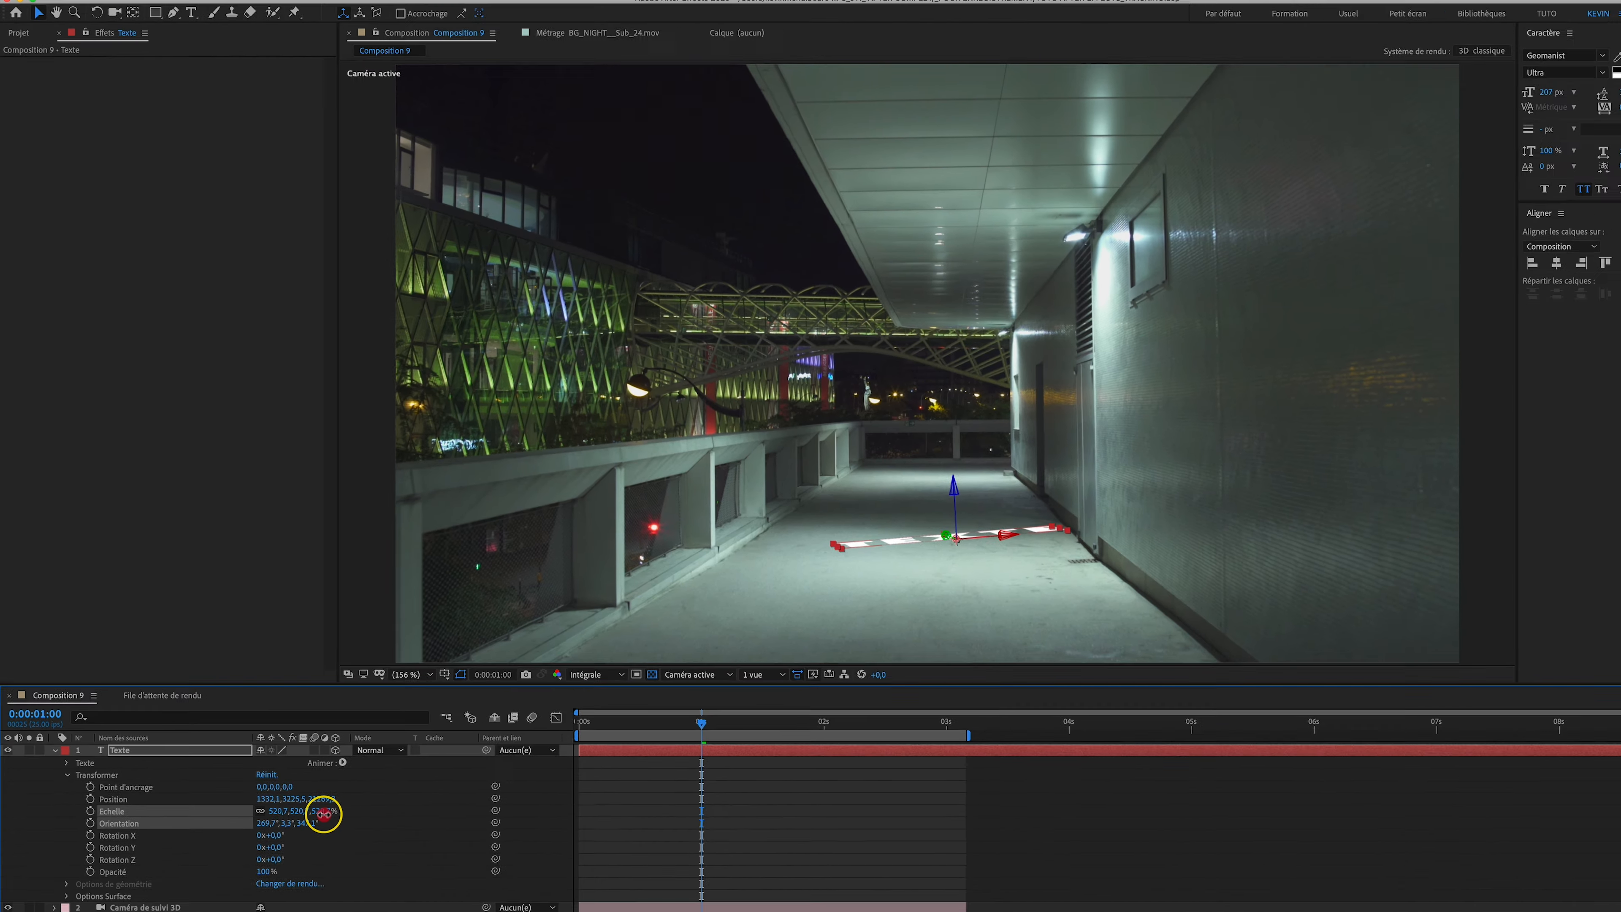
left_click_drag(324, 814, 333, 810)
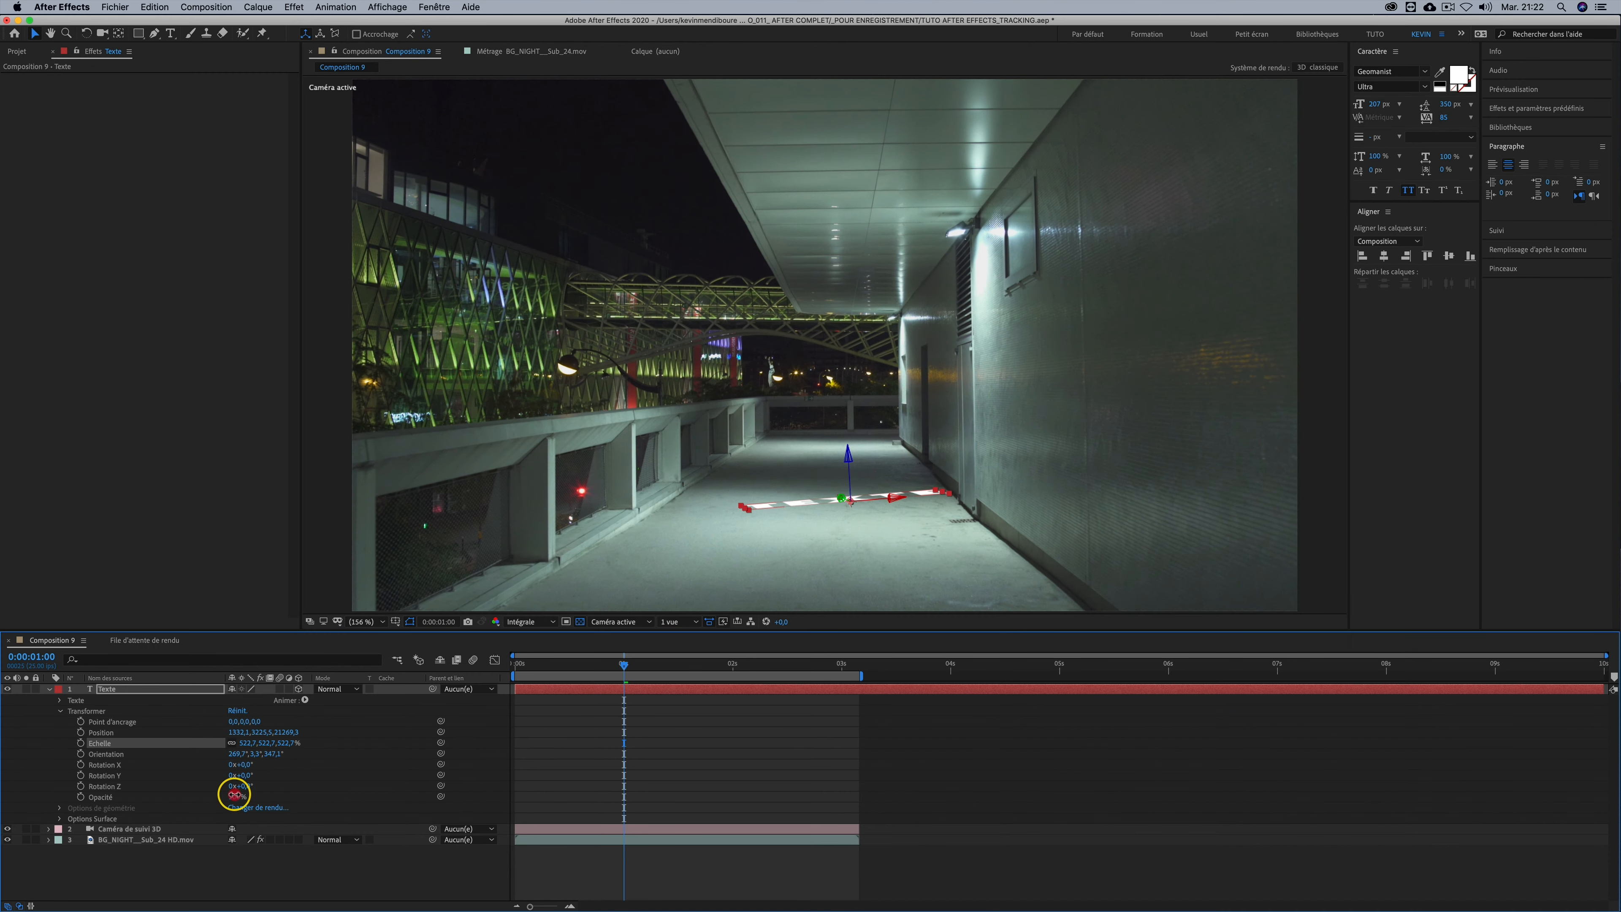
left_click_drag(234, 795, 195, 795)
left_click(141, 713)
Find the Remplir effect and apply it to the Texte layer
left_click(110, 690)
left_click(1539, 112)
left_click(1533, 125)
type("remplir")
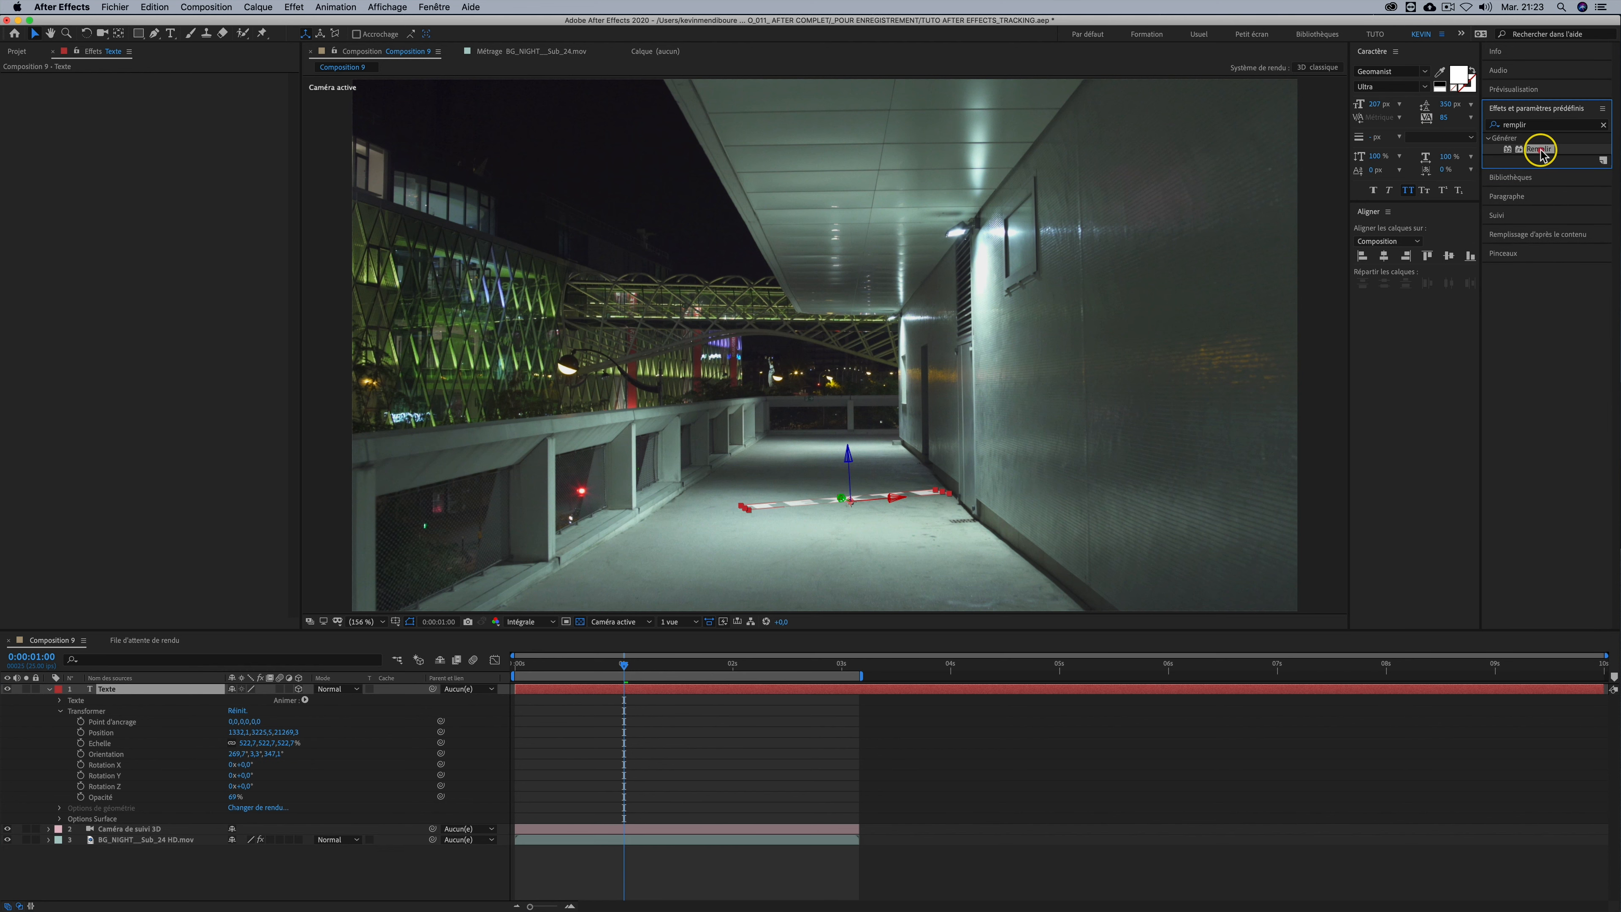
left_click_drag(1534, 151, 112, 689)
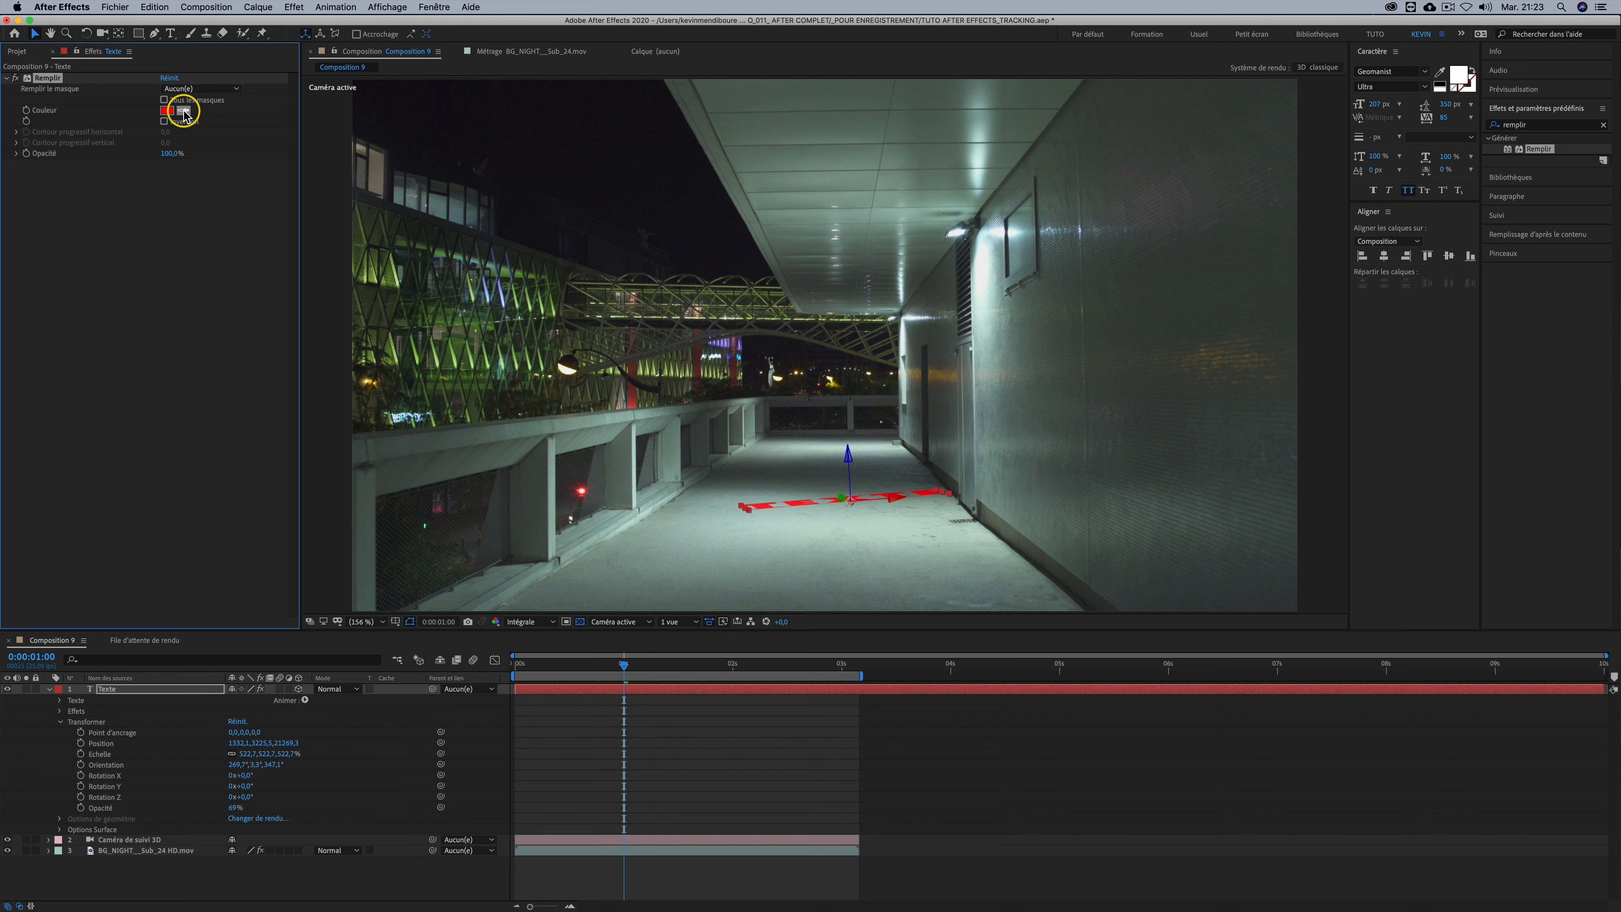
Change the Remplir effect's fill colour to black (000000)
left_click(168, 112)
left_click_drag(137, 217, 7, 319)
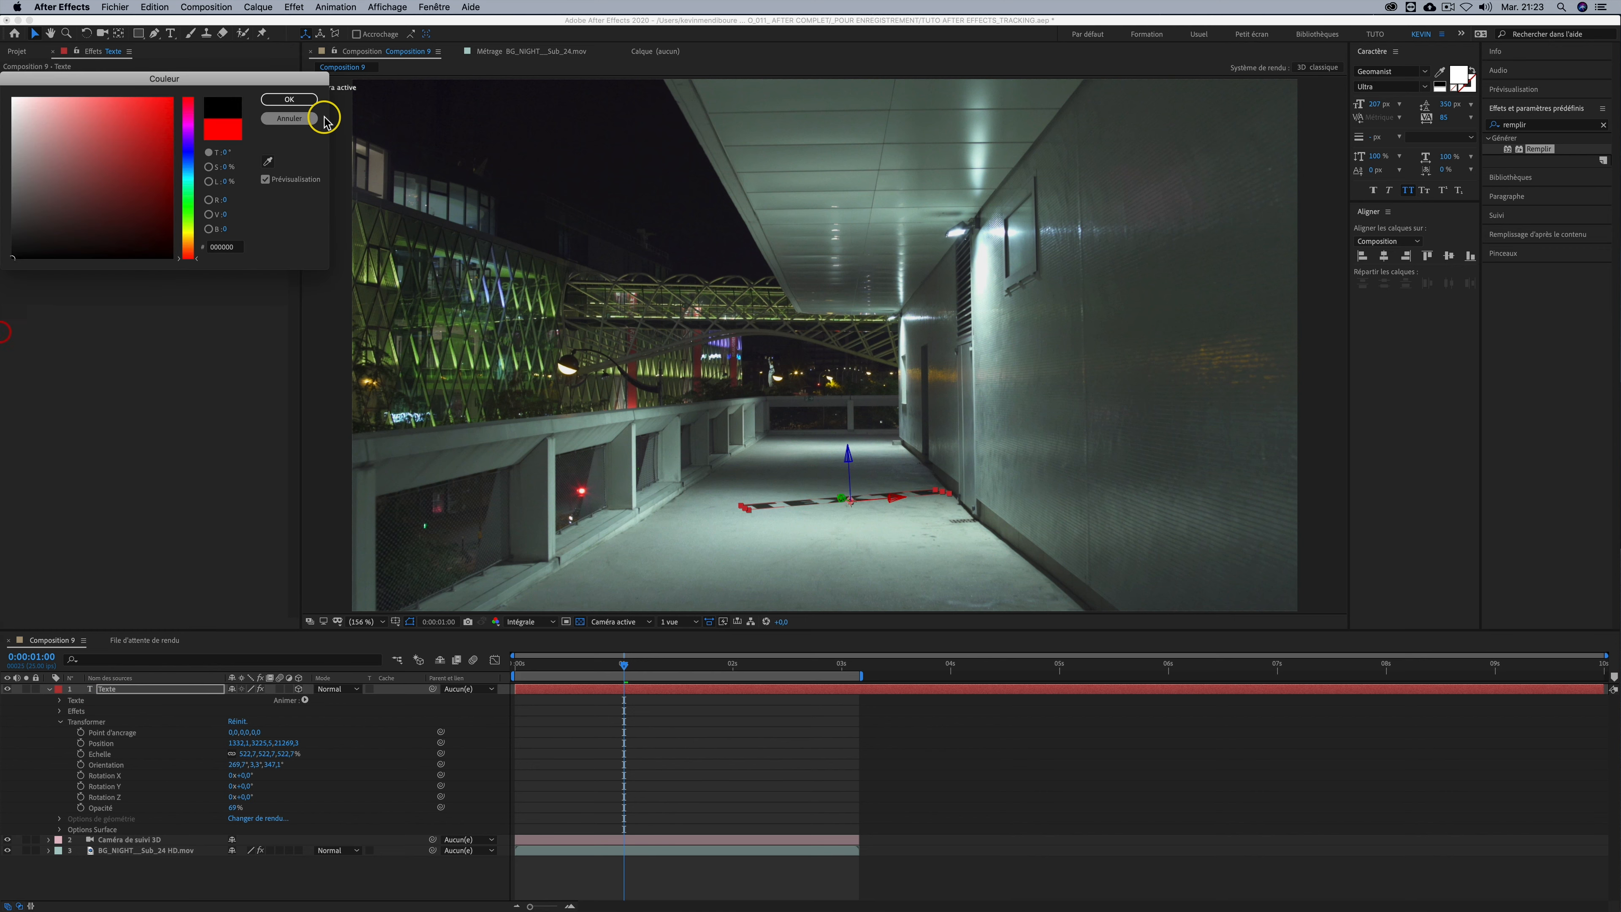
left_click(289, 100)
left_click(409, 723)
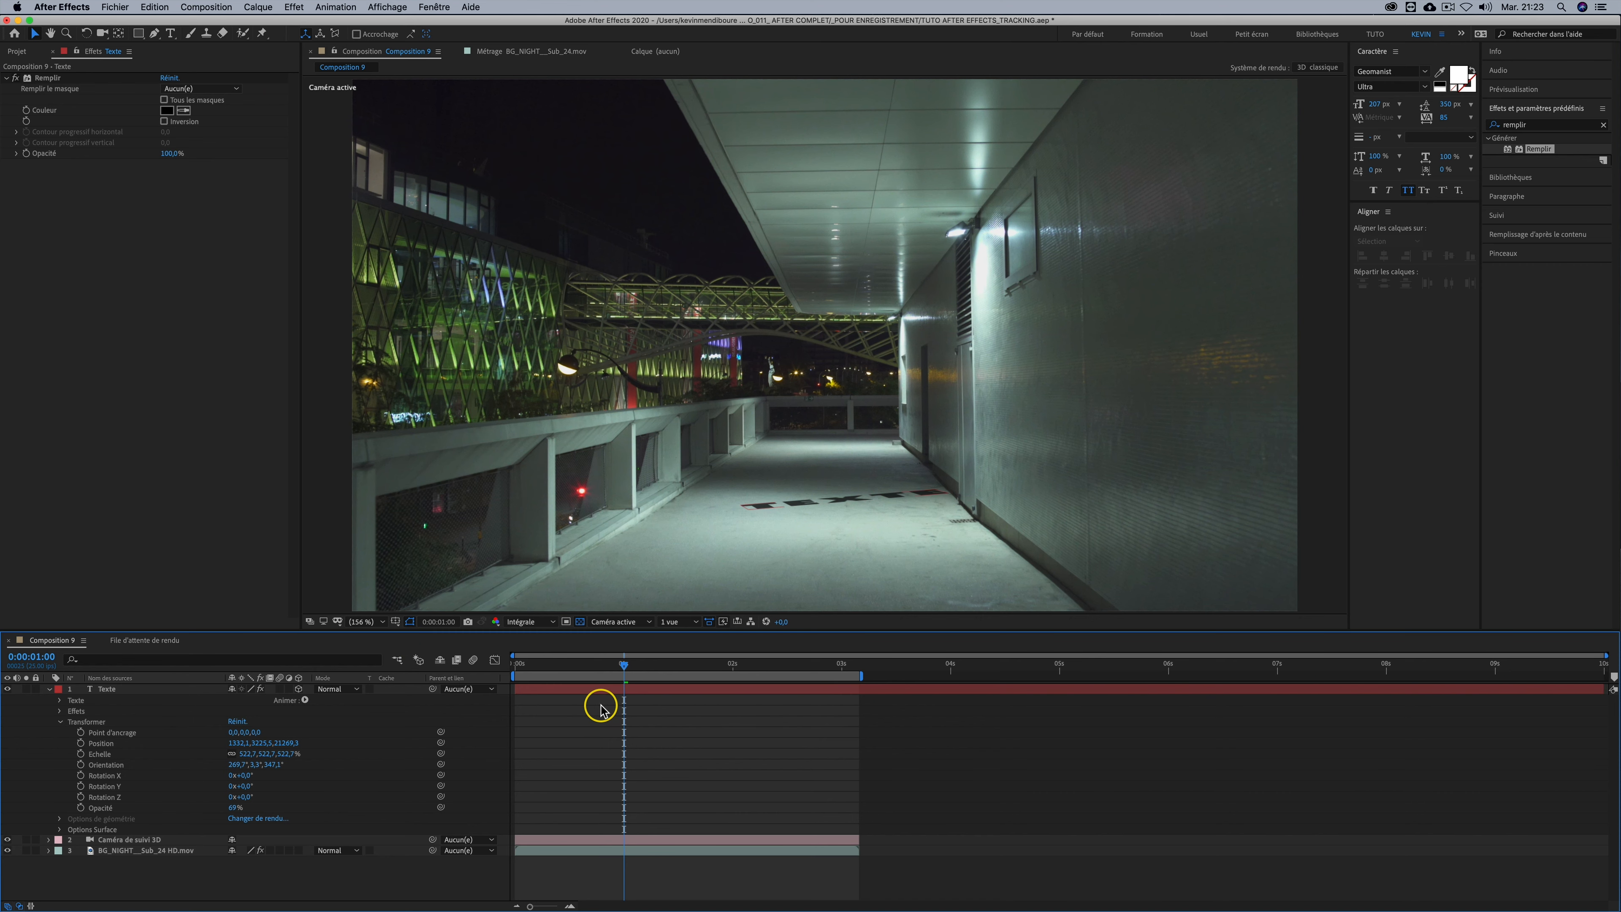
Preview the tracked black text from the start of the composition
left_click_drag(617, 669, 405, 663)
left_click(375, 872)
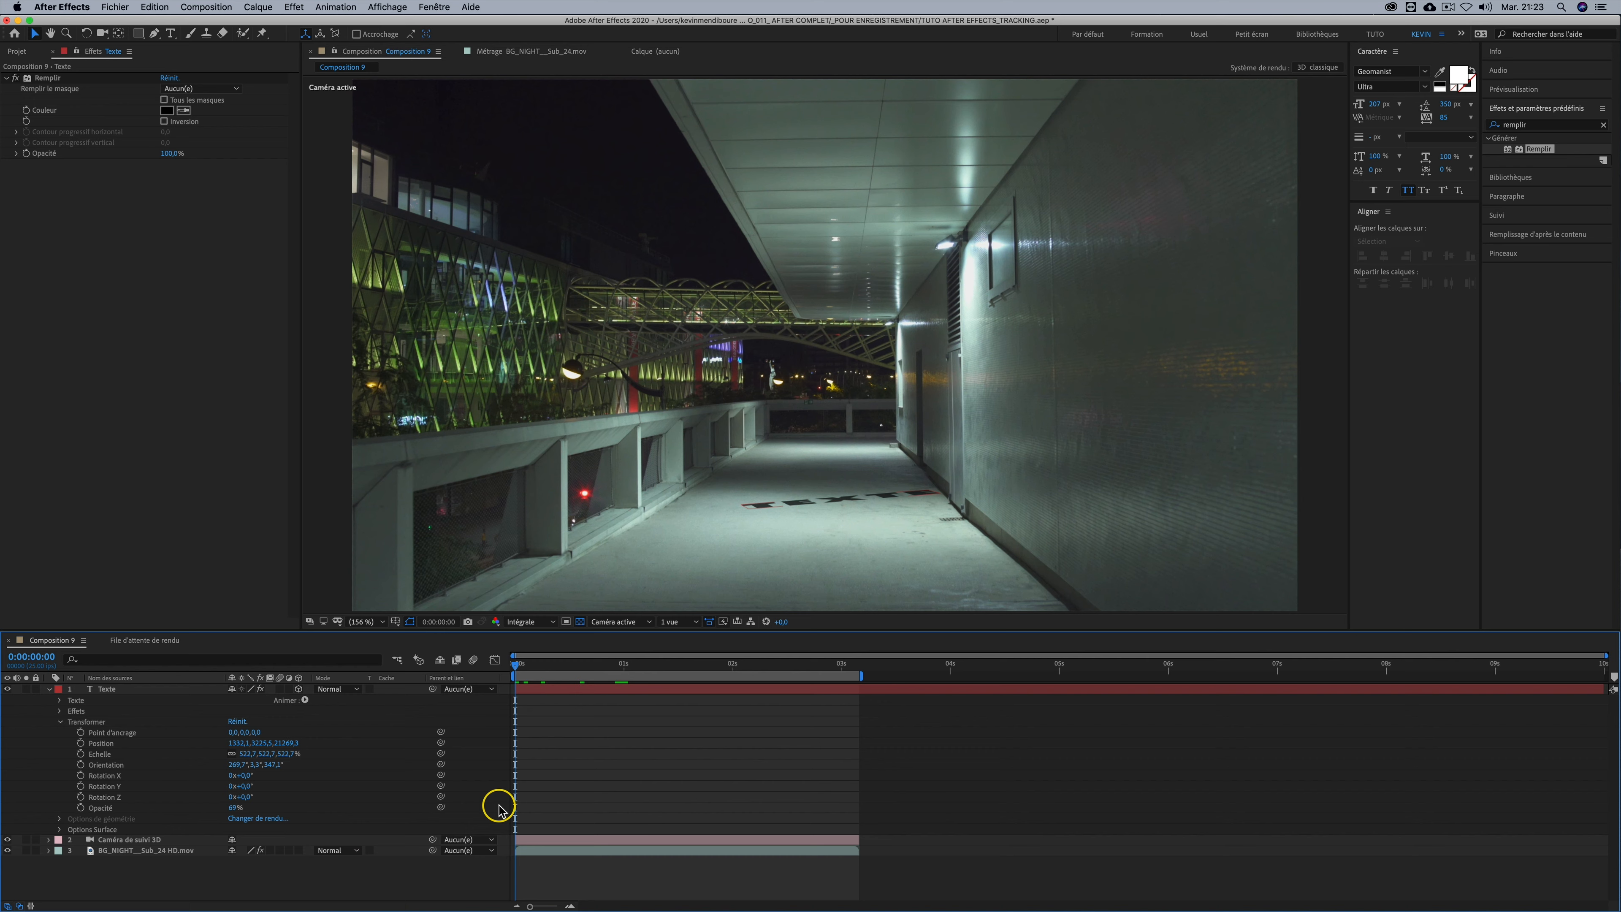
key("space")
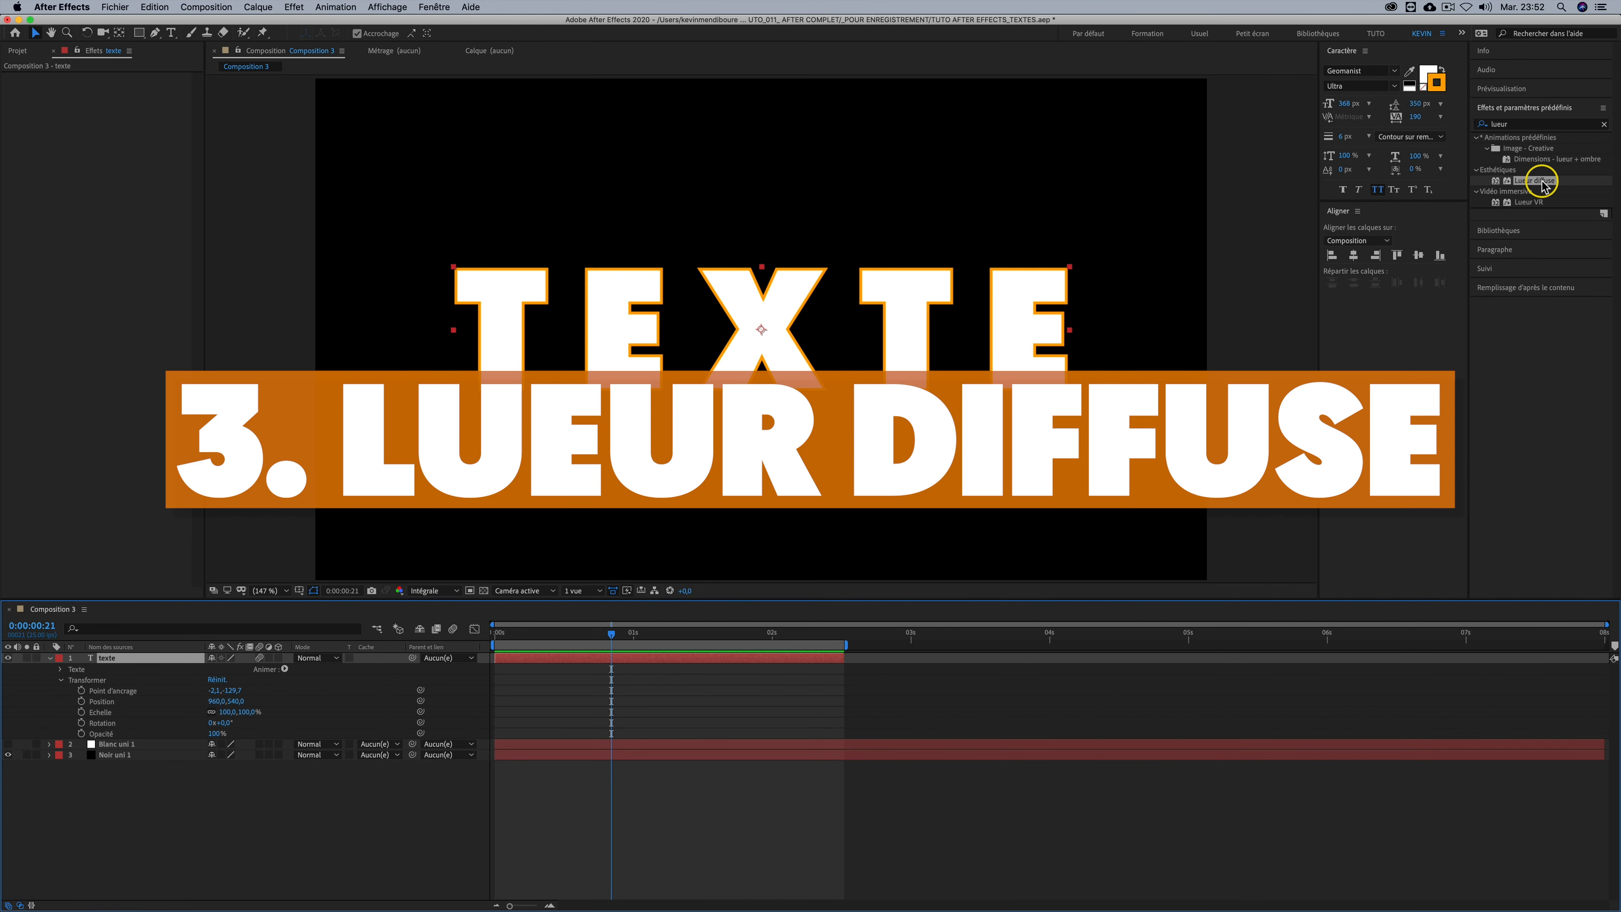
Apply Lueur diffuse to the texte layer with a threshold of 61.6%, radius of 30 and intensity of 0.8
left_click_drag(1527, 186, 115, 663)
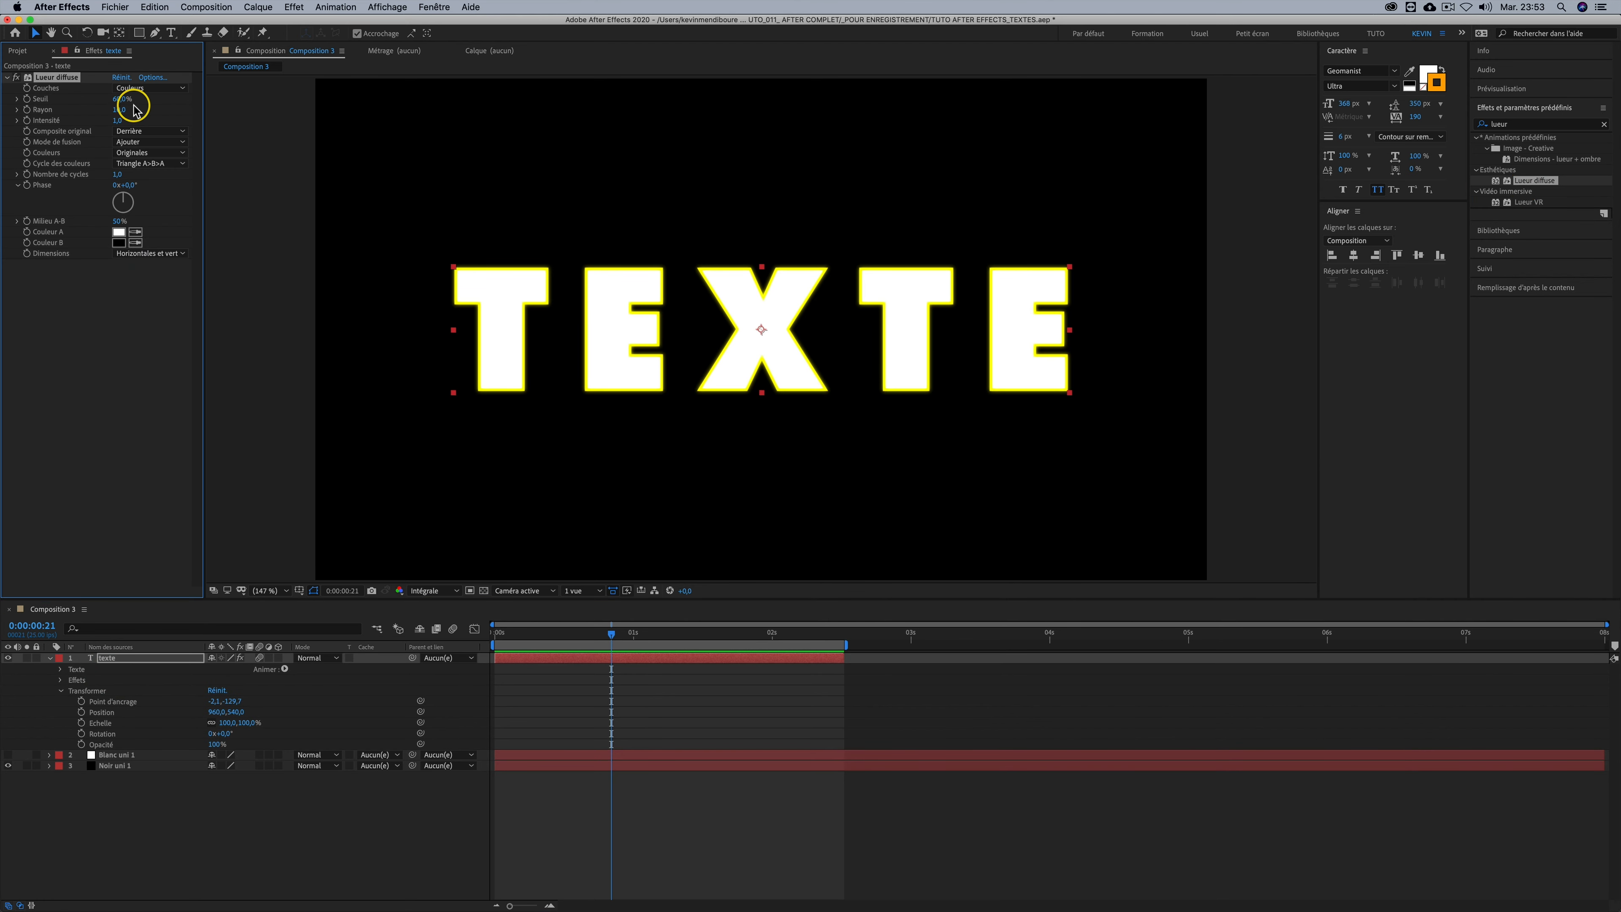
left_click_drag(121, 102, 149, 136)
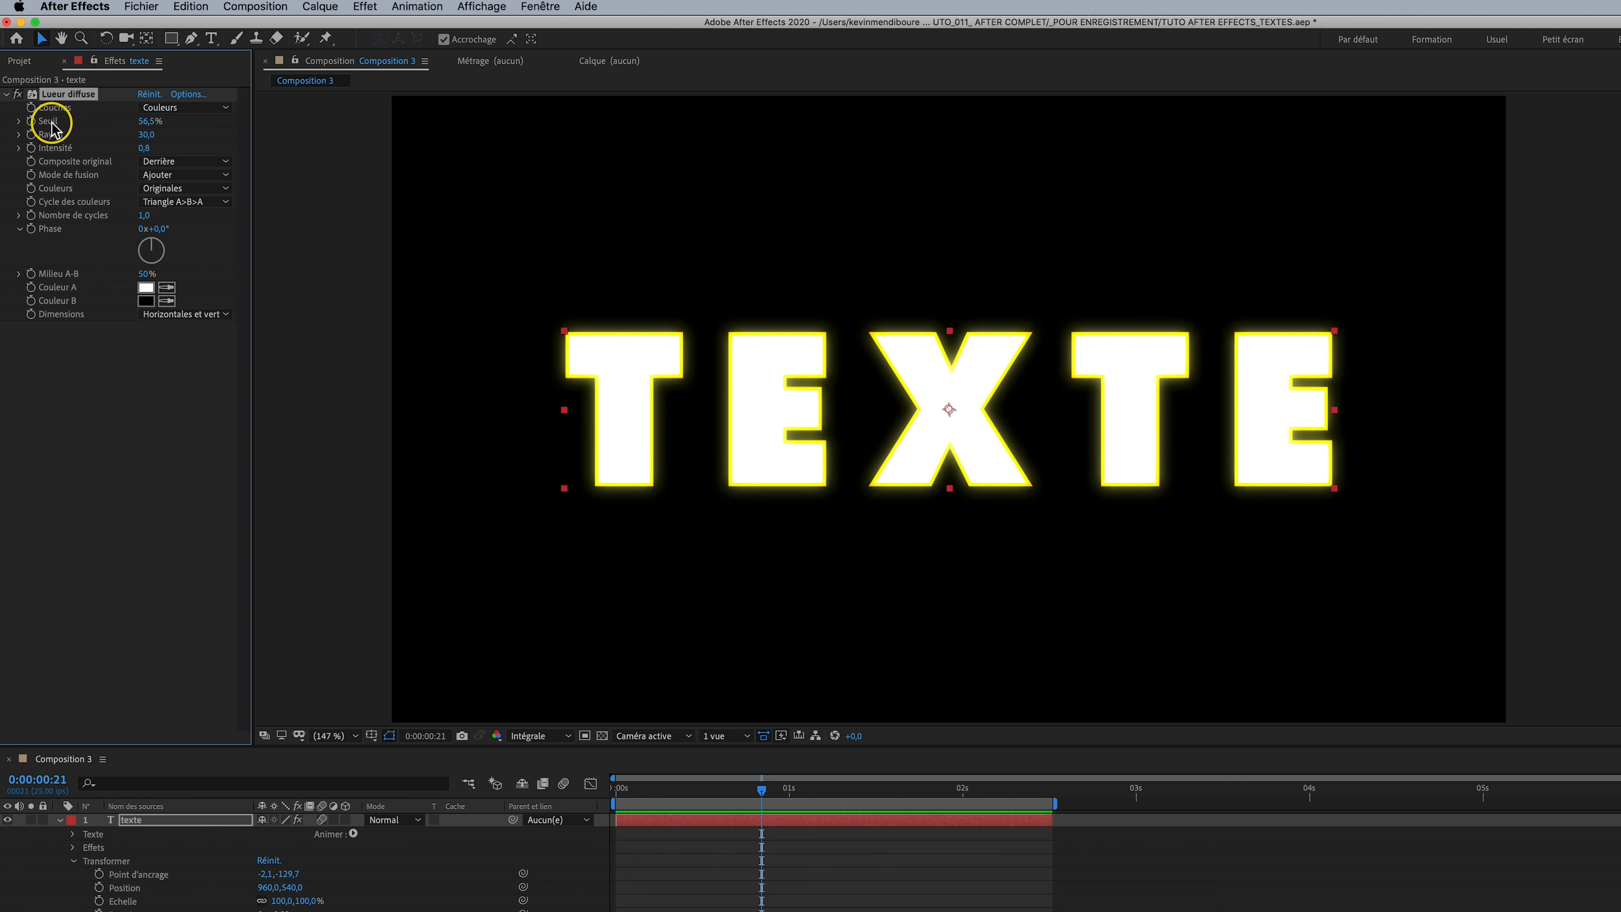
left_click_drag(149, 123, 132, 120)
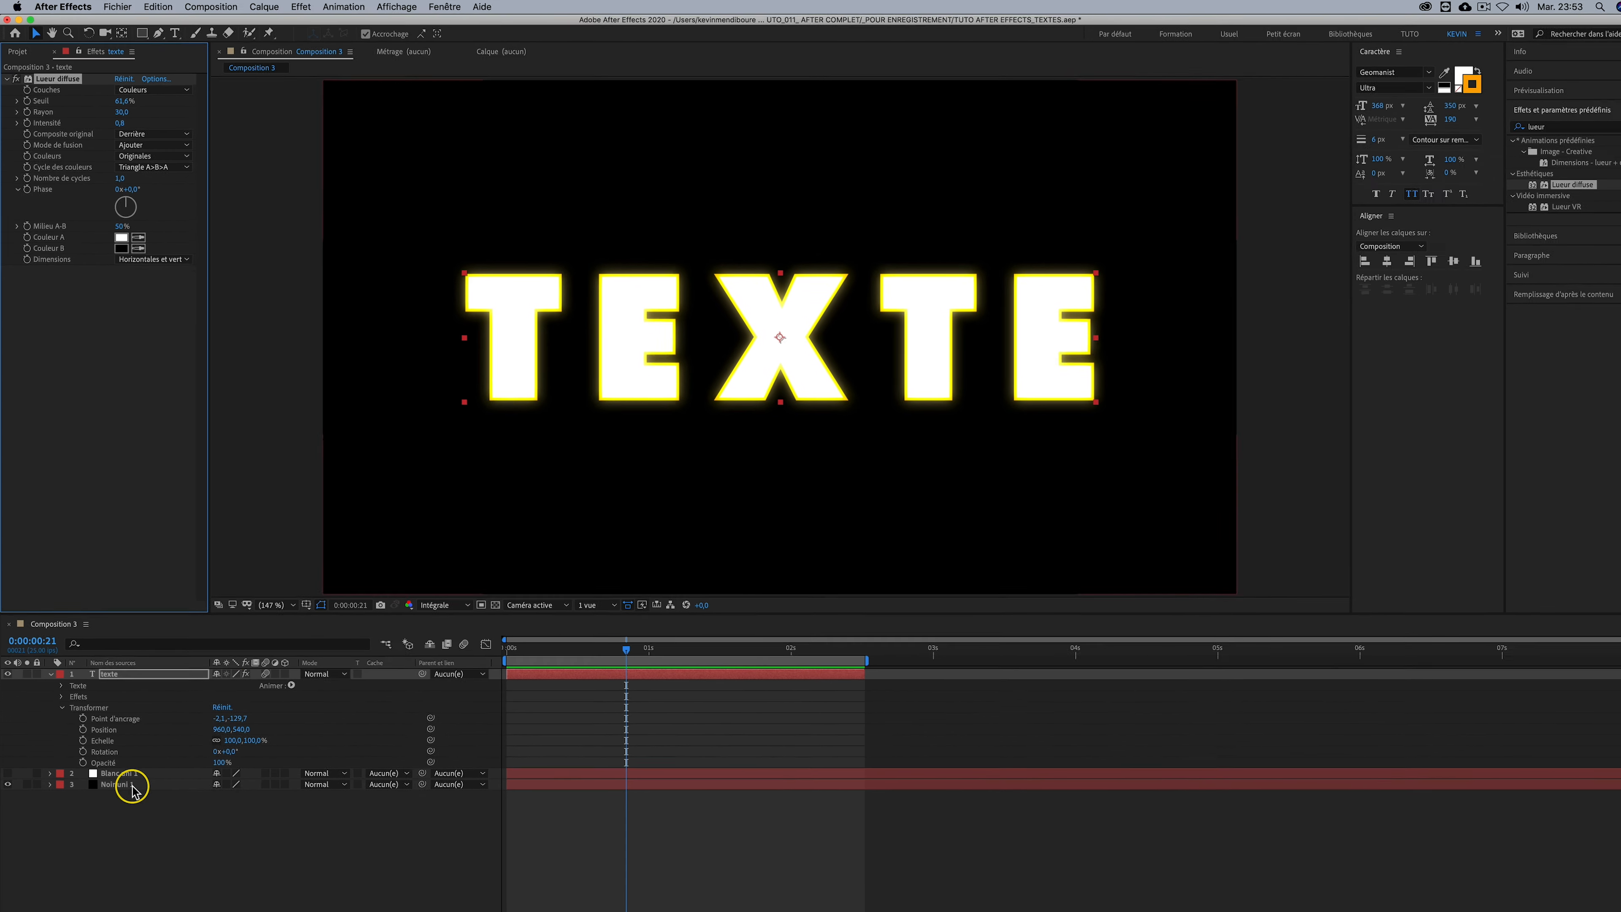
Check the glow against the transparency grid with the Noir uni 1 solid hidden, and show the solid again
left_click(8, 766)
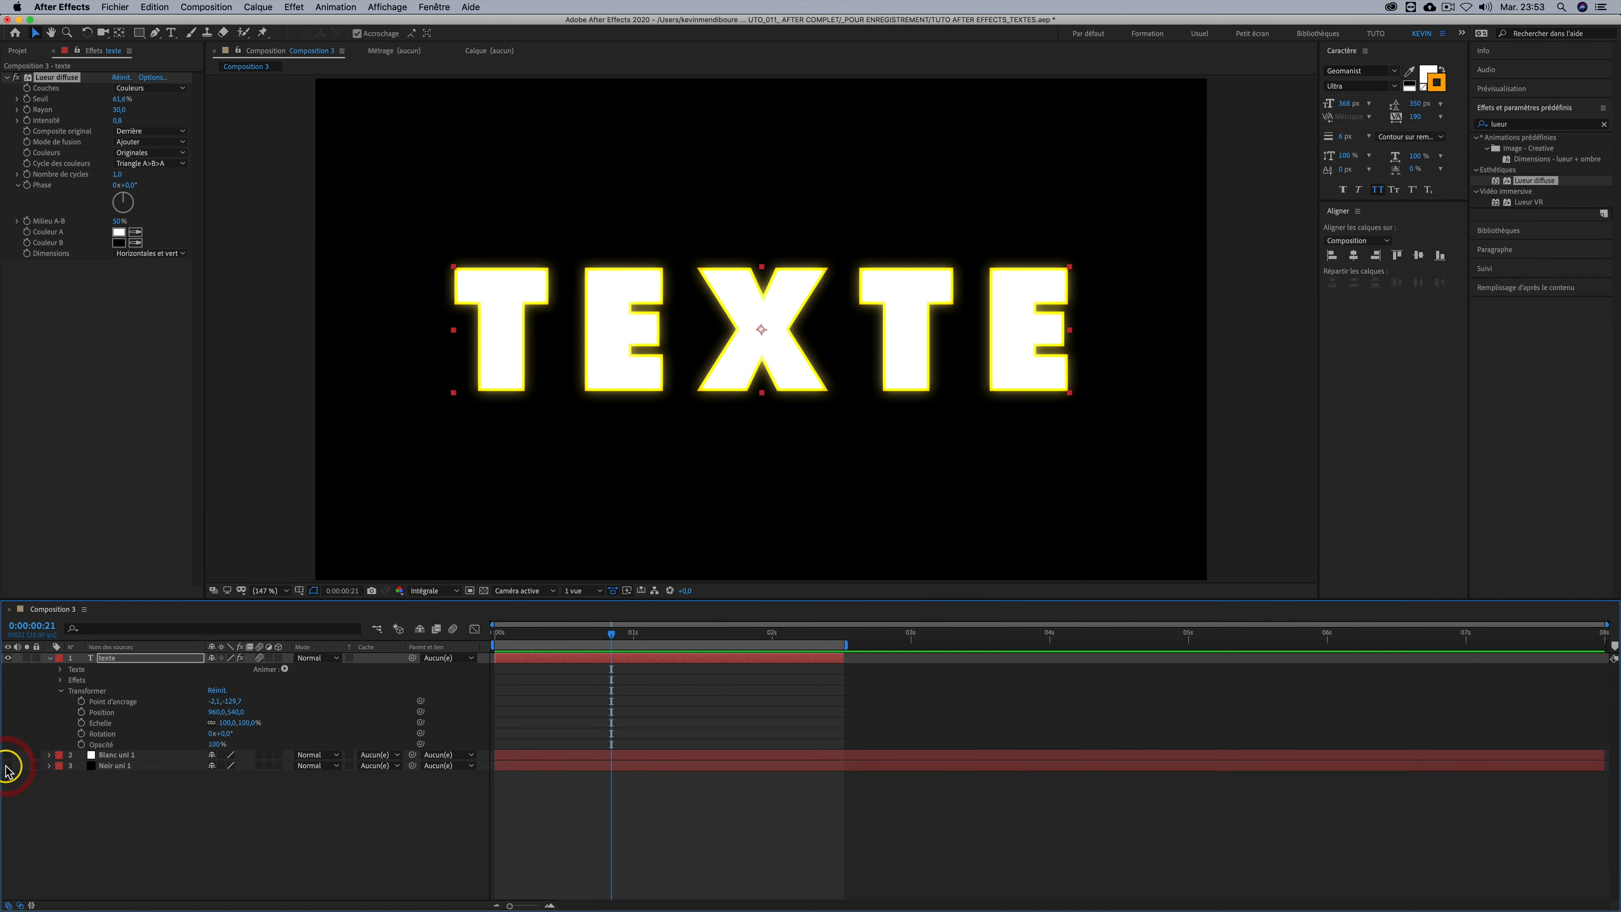
left_click(483, 590)
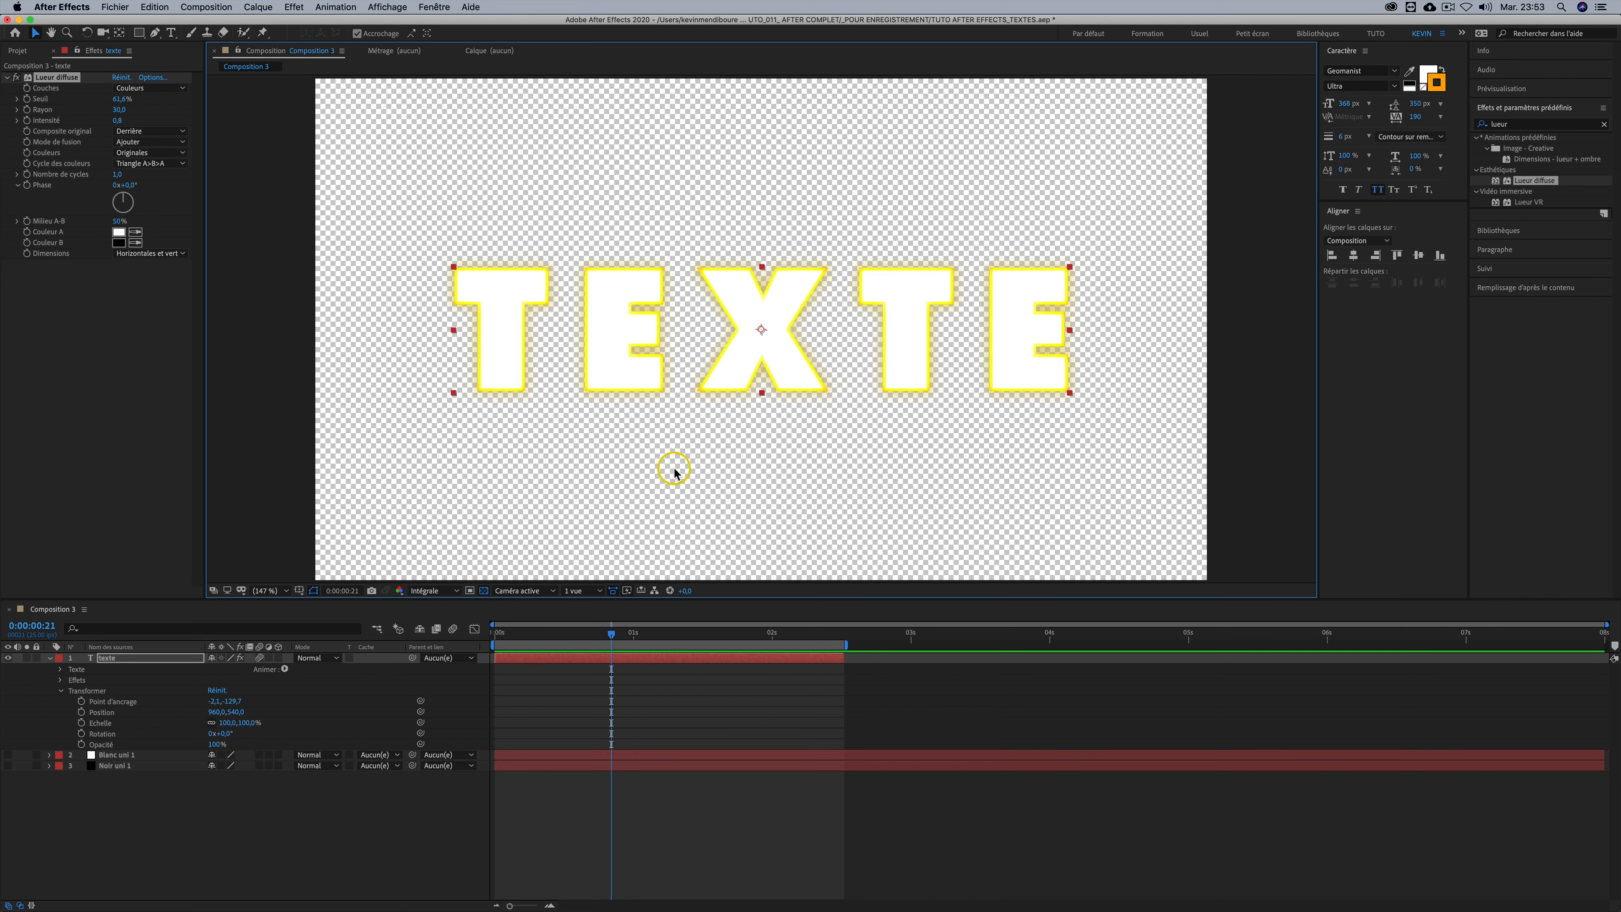
left_click(8, 766)
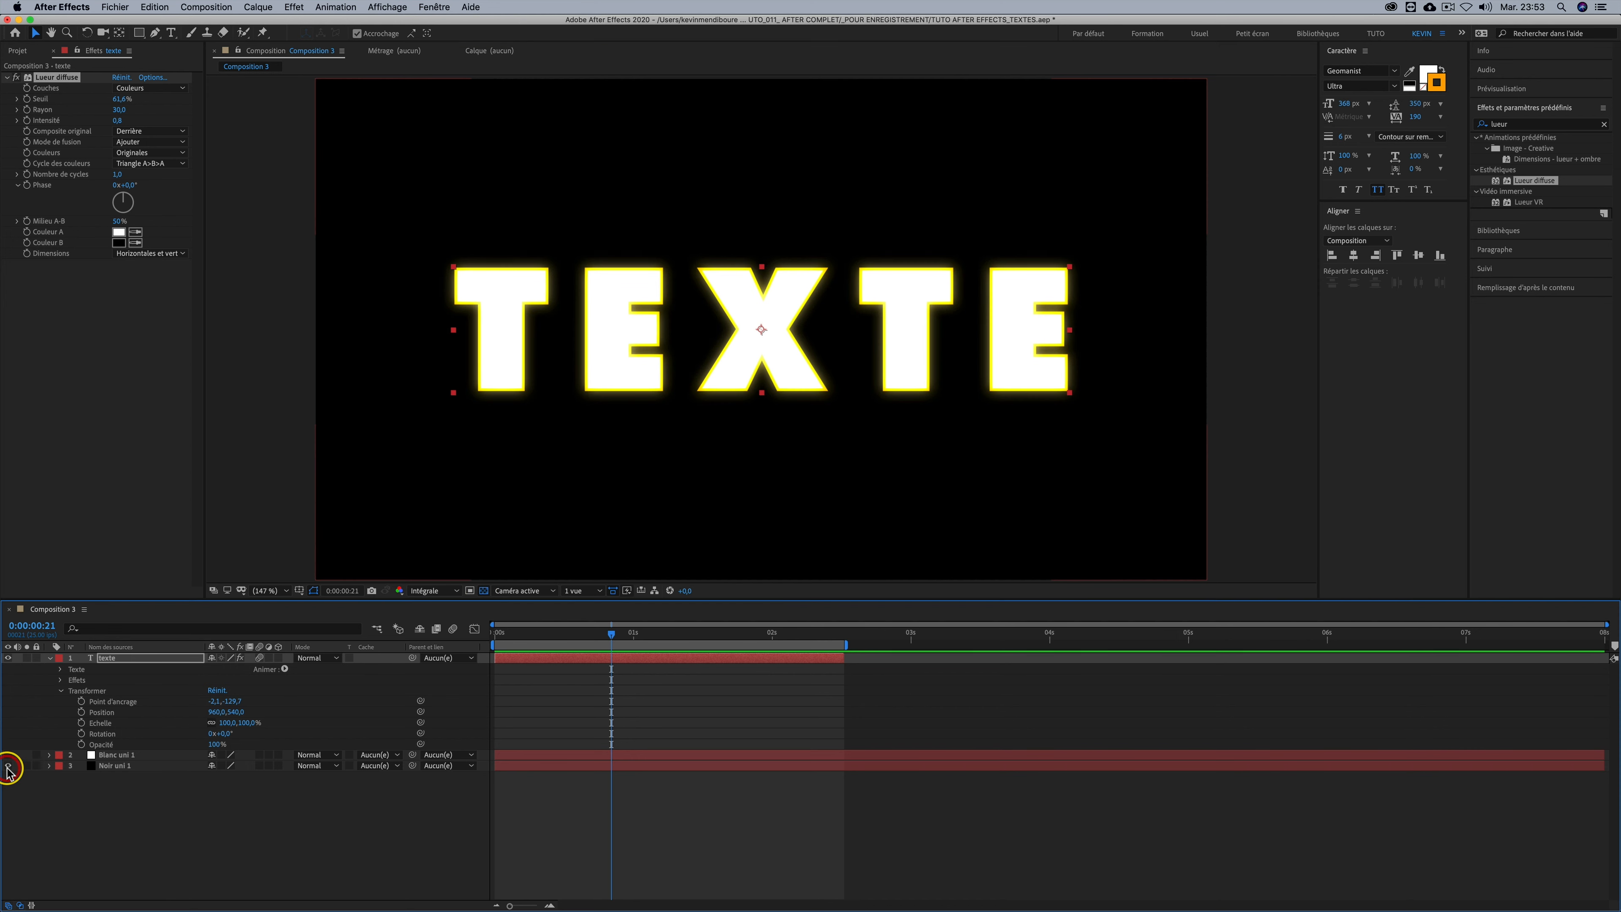
Check the glow against the white Blanc uni 1 solid, hide the solid again and deselect the texte layer
left_click(7, 755)
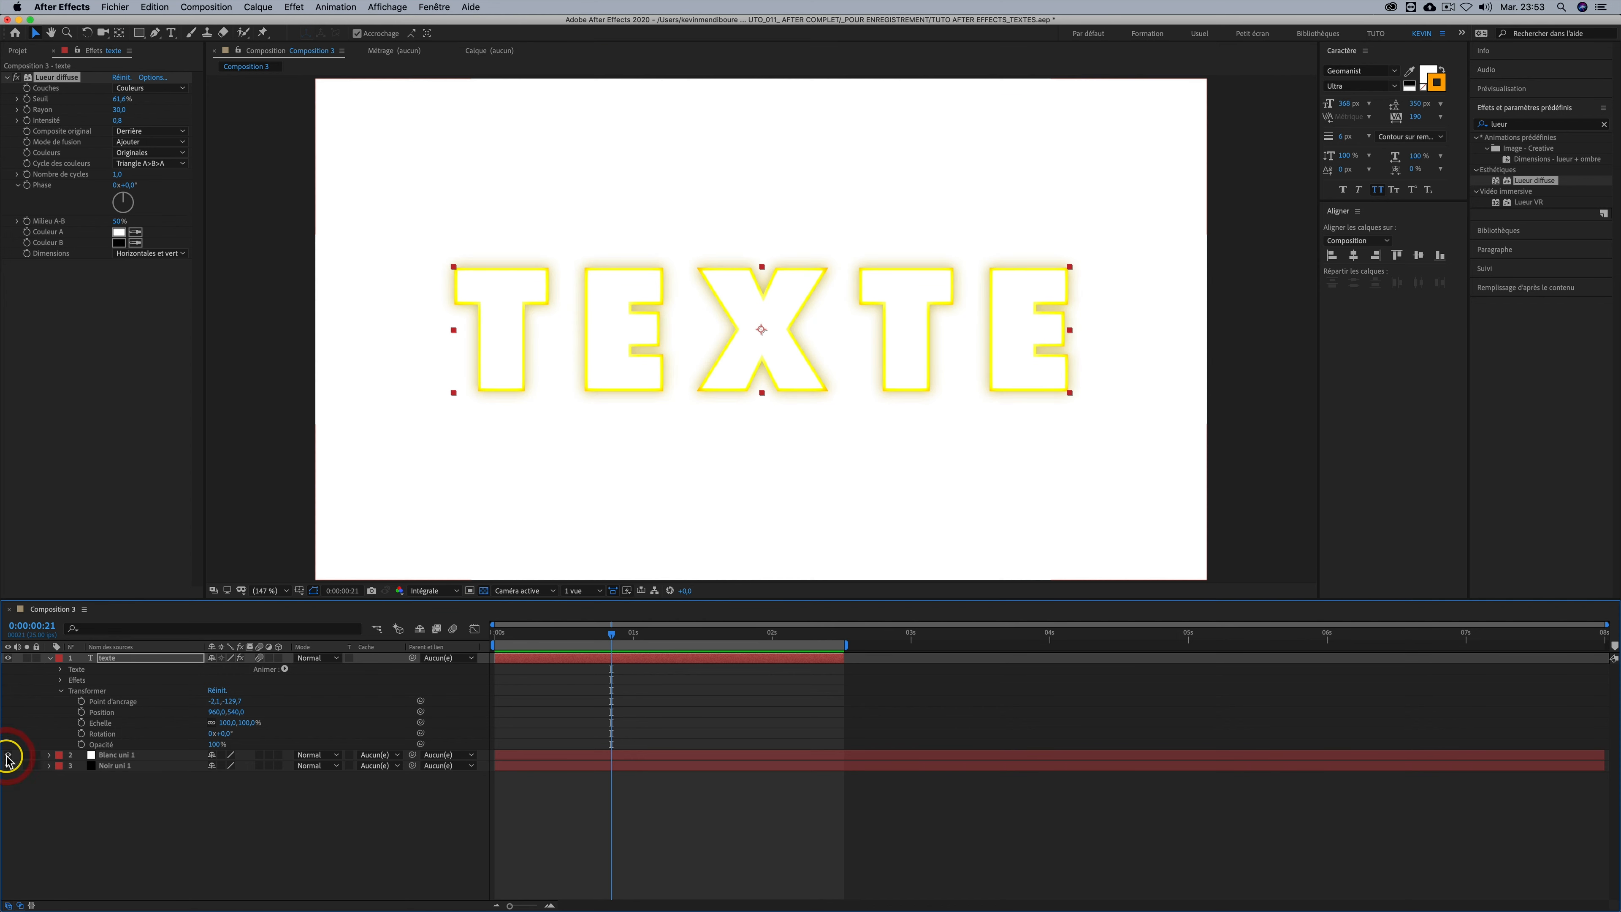
left_click(7, 754)
left_click(105, 825)
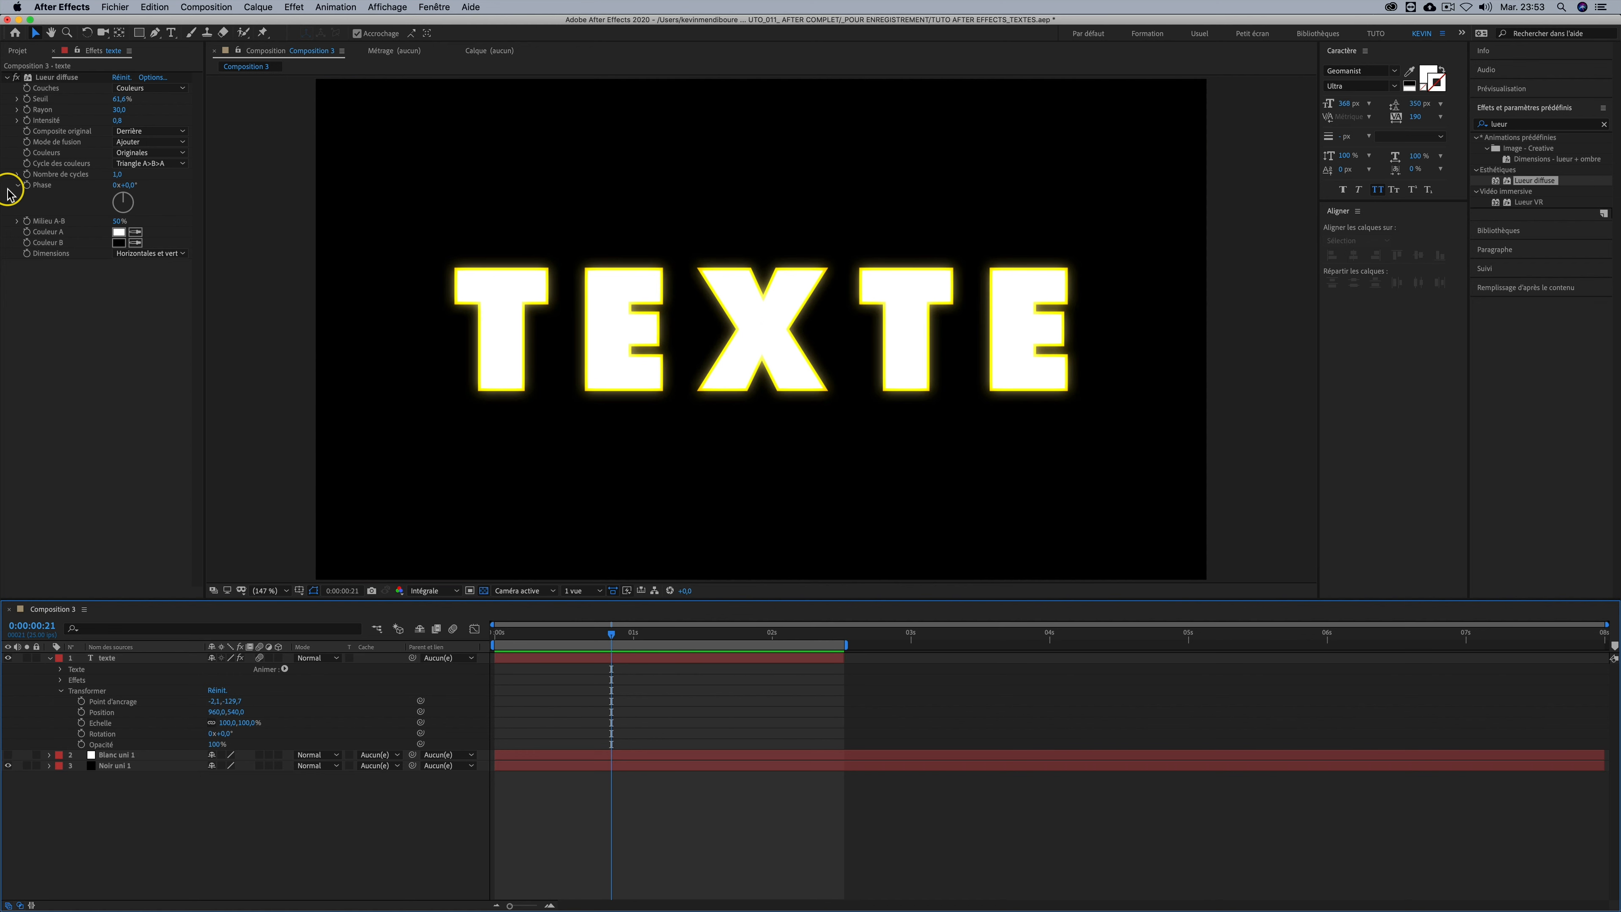
Toggle the Lueur diffuse effect off and on to compare the text with and without the glow
left_click(14, 77)
left_click(14, 76)
left_click(14, 77)
left_click(15, 77)
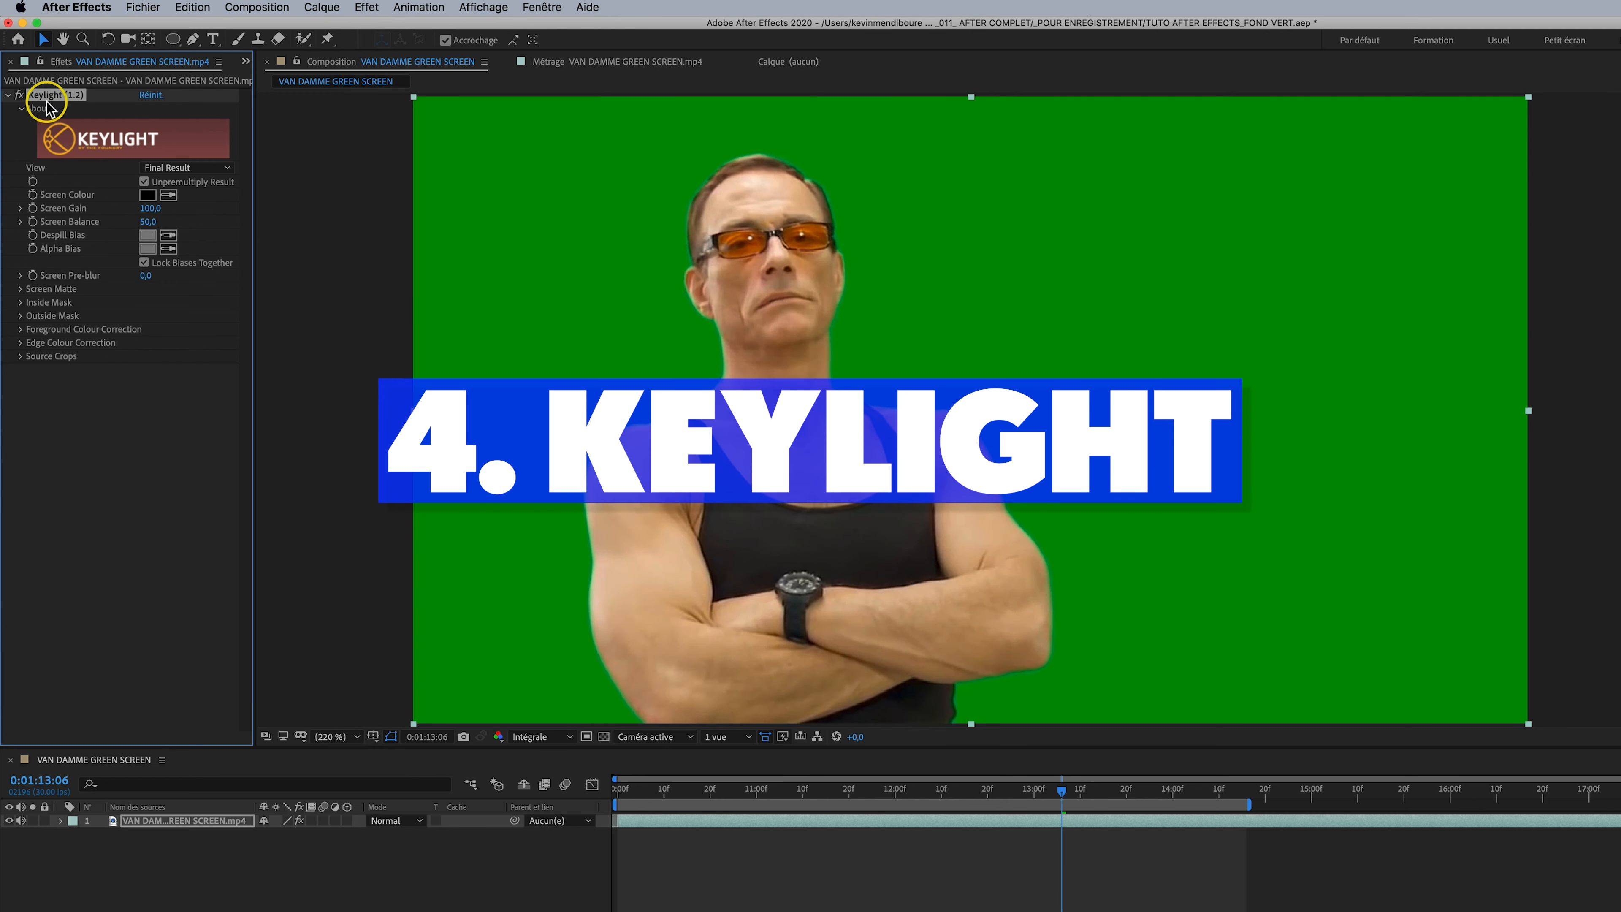
Key out the green background by sampling it as Keylight's Screen Colour, and display the Alpha channel to inspect the matte
left_click(169, 194)
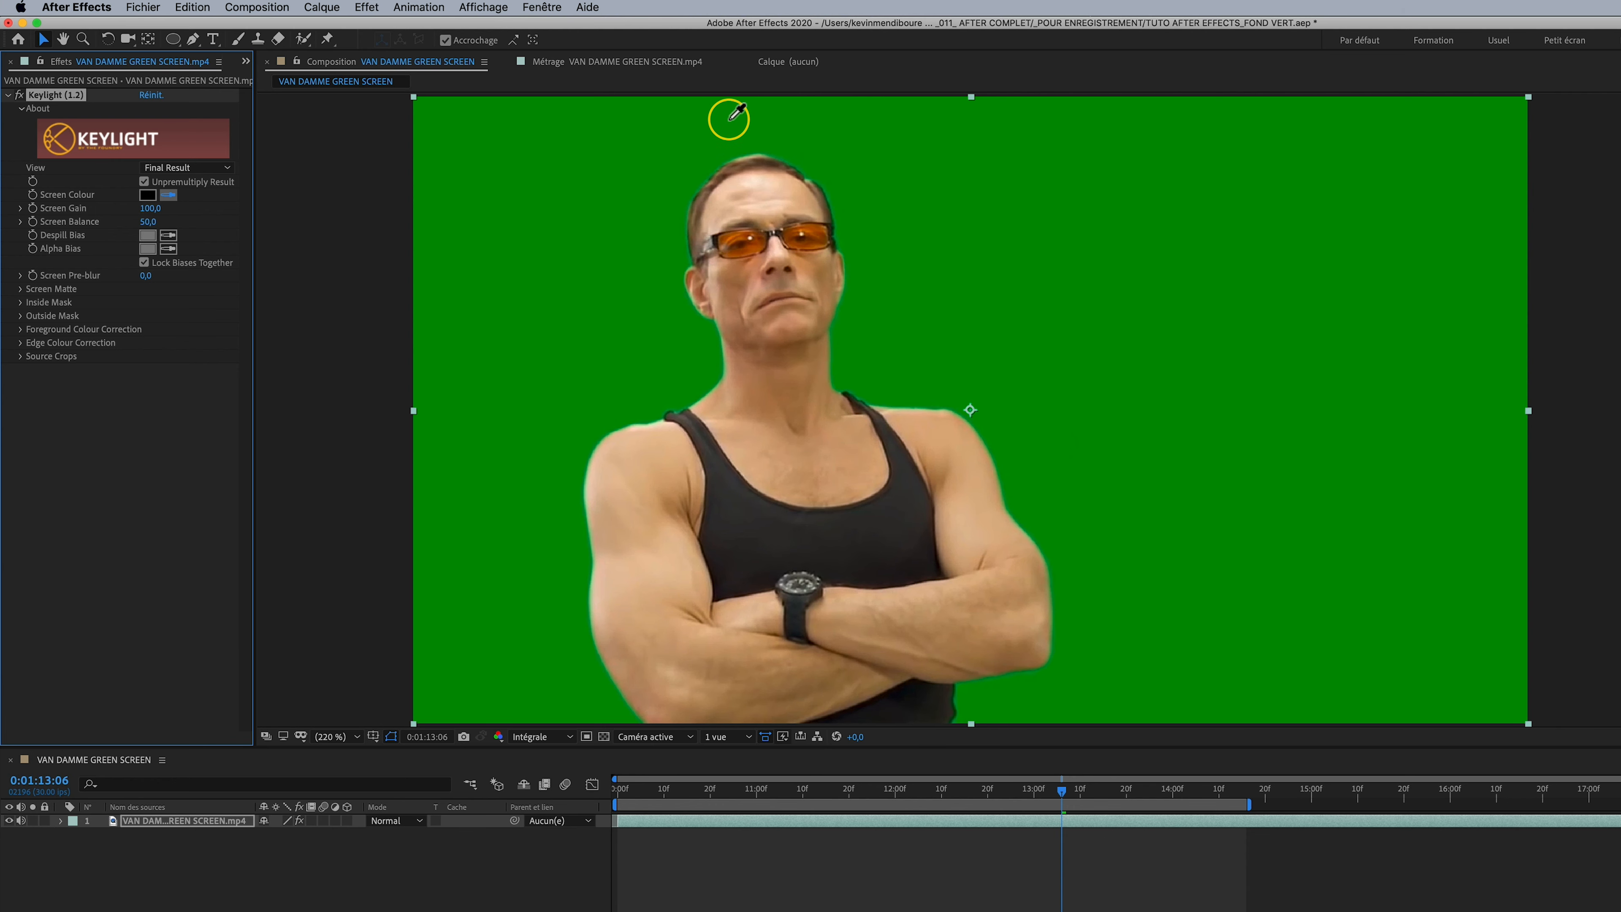
left_click(583, 193)
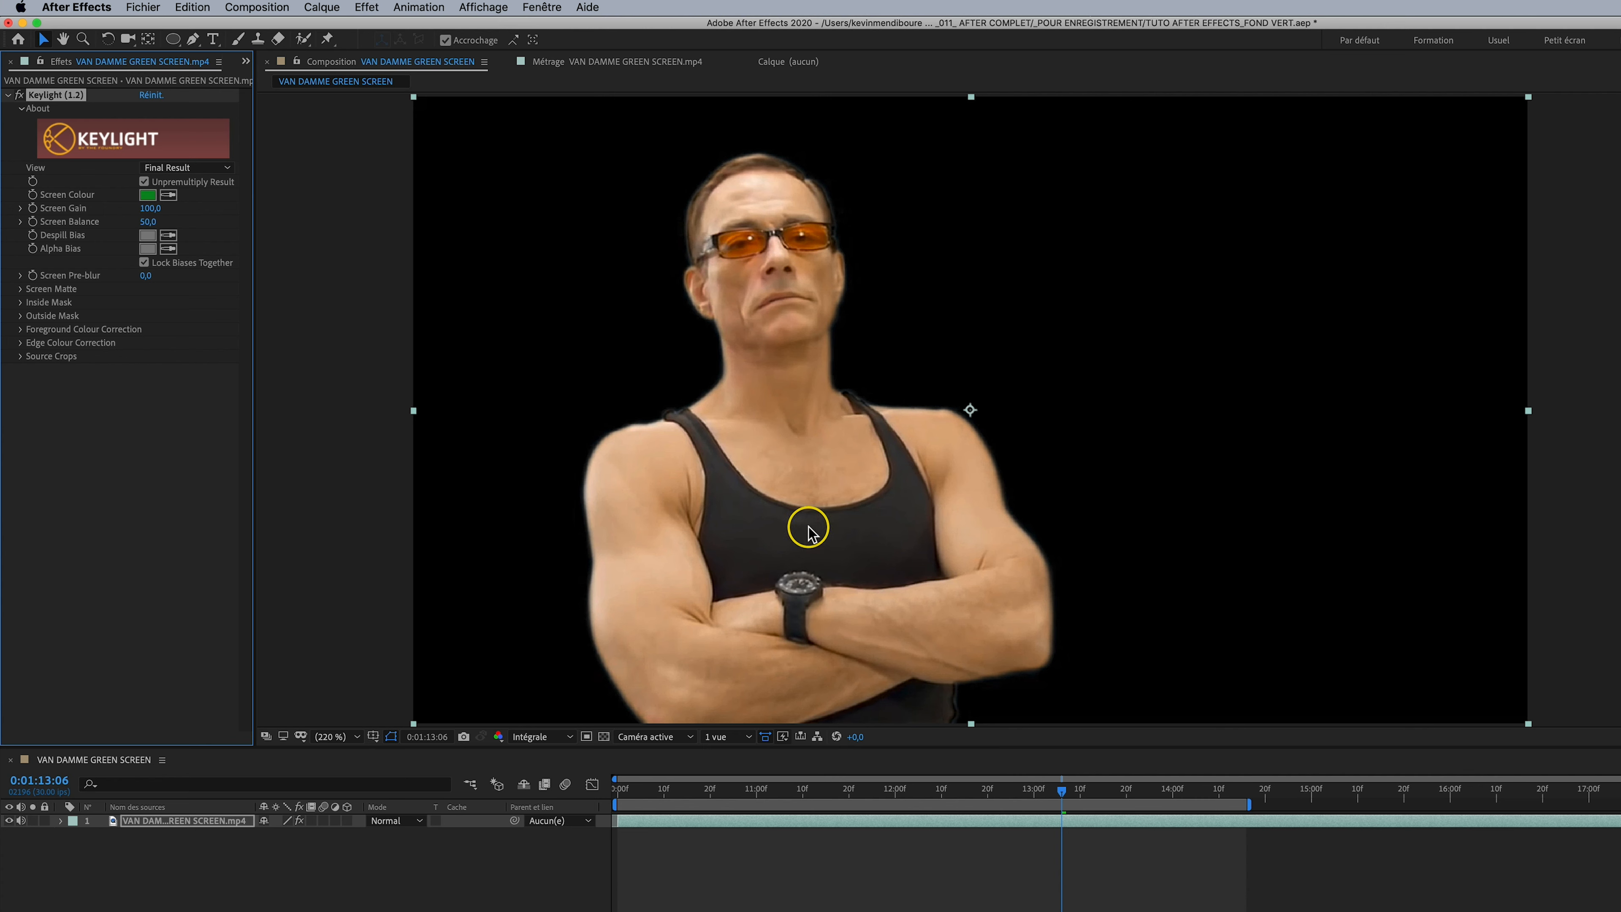
left_click(498, 737)
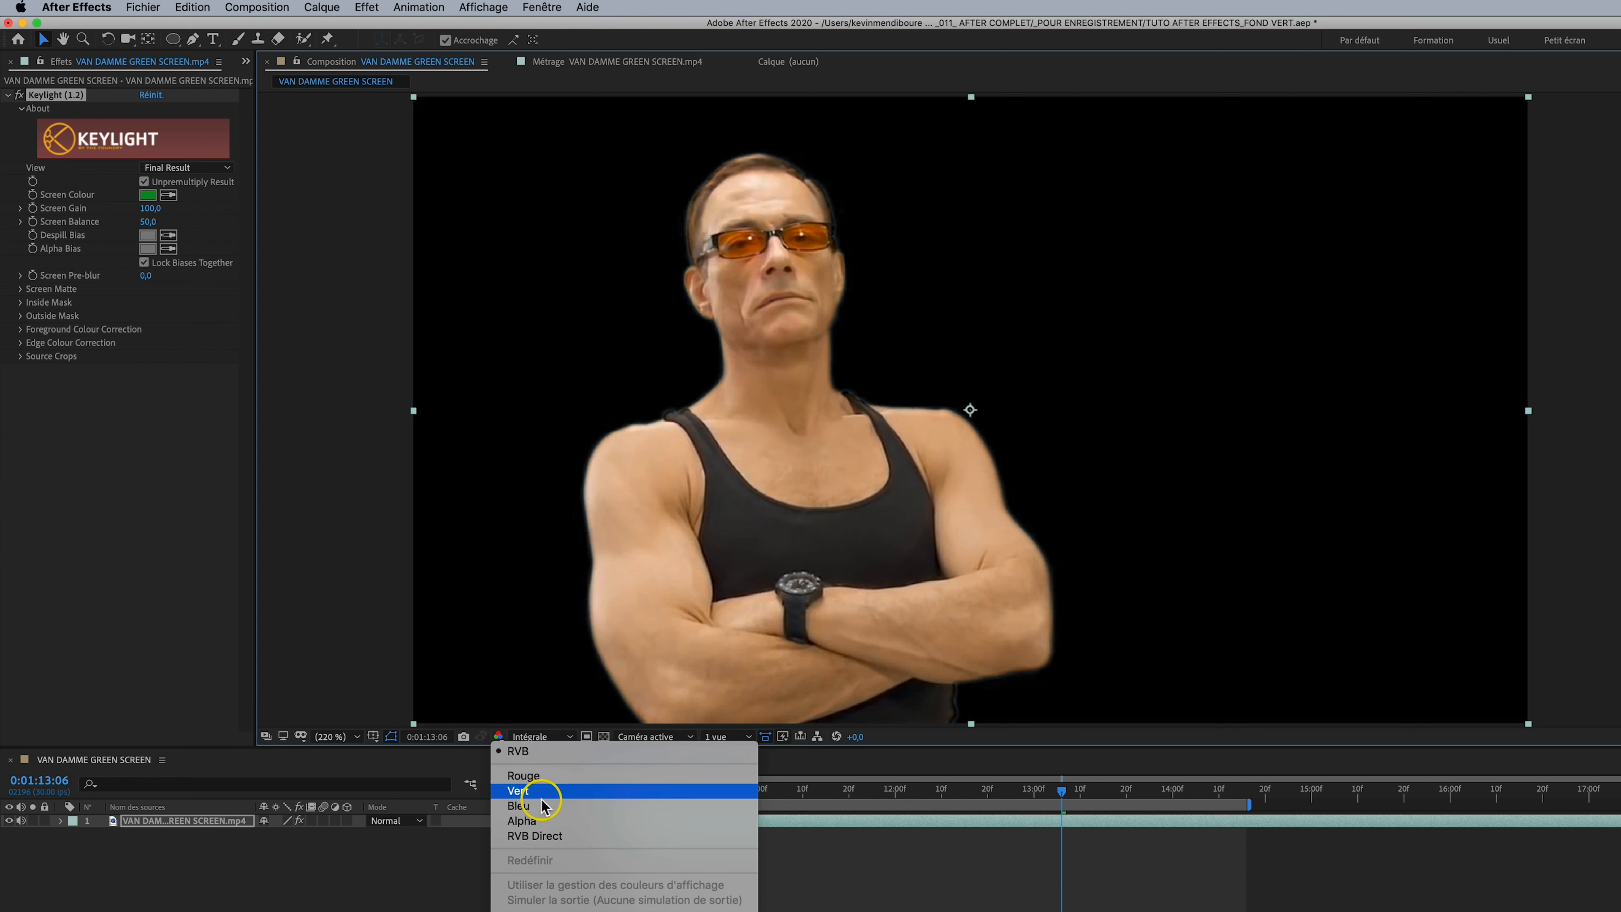
left_click(543, 822)
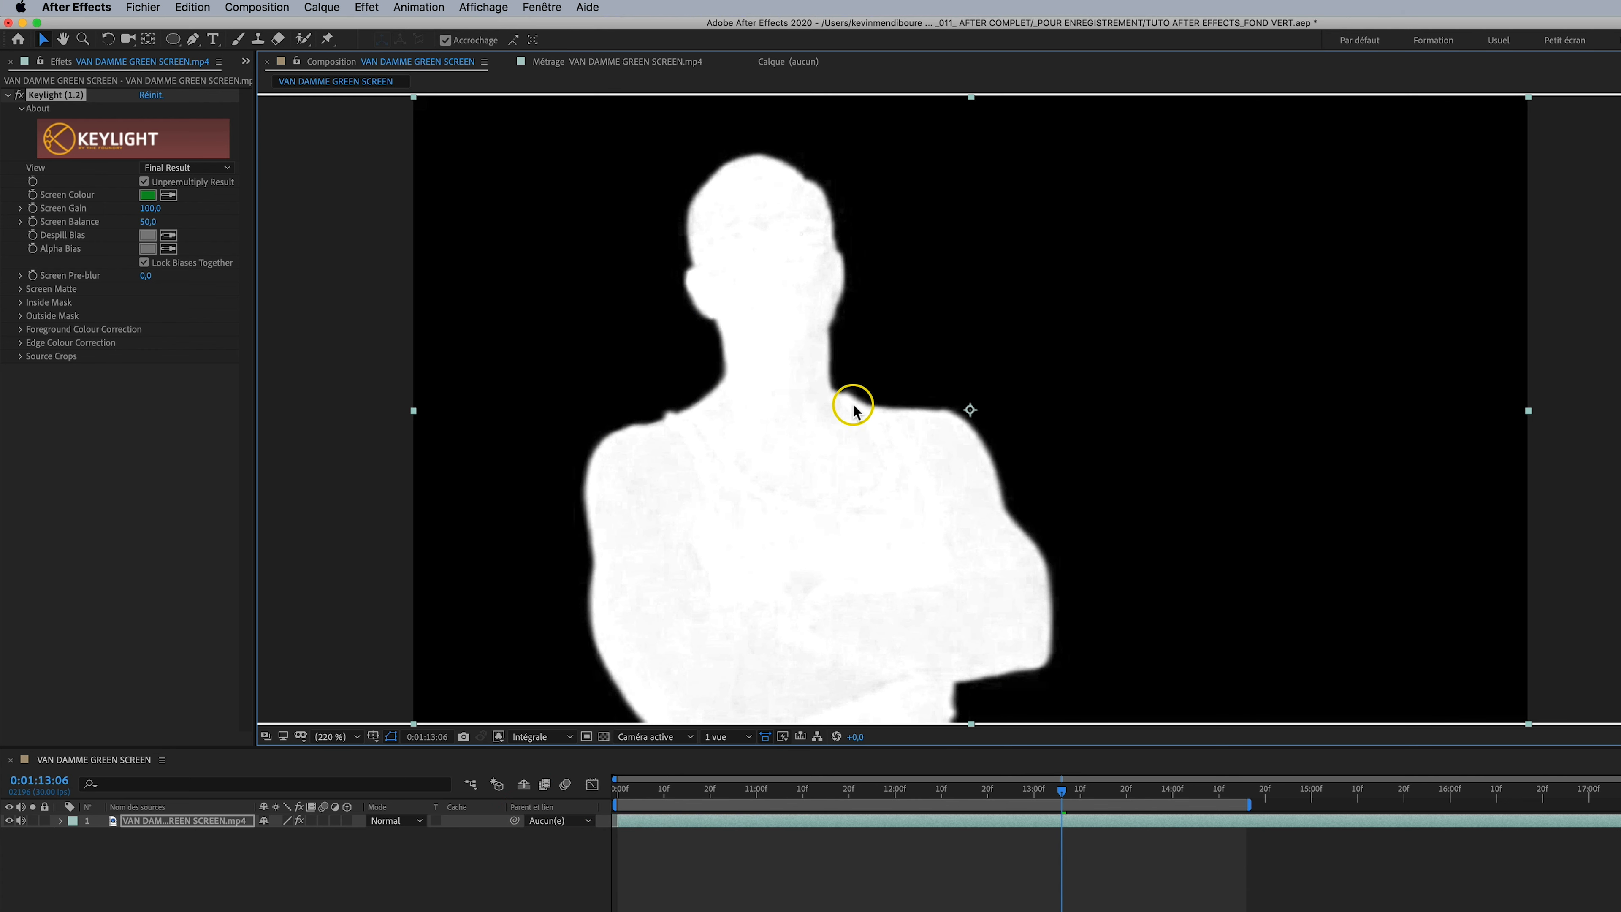
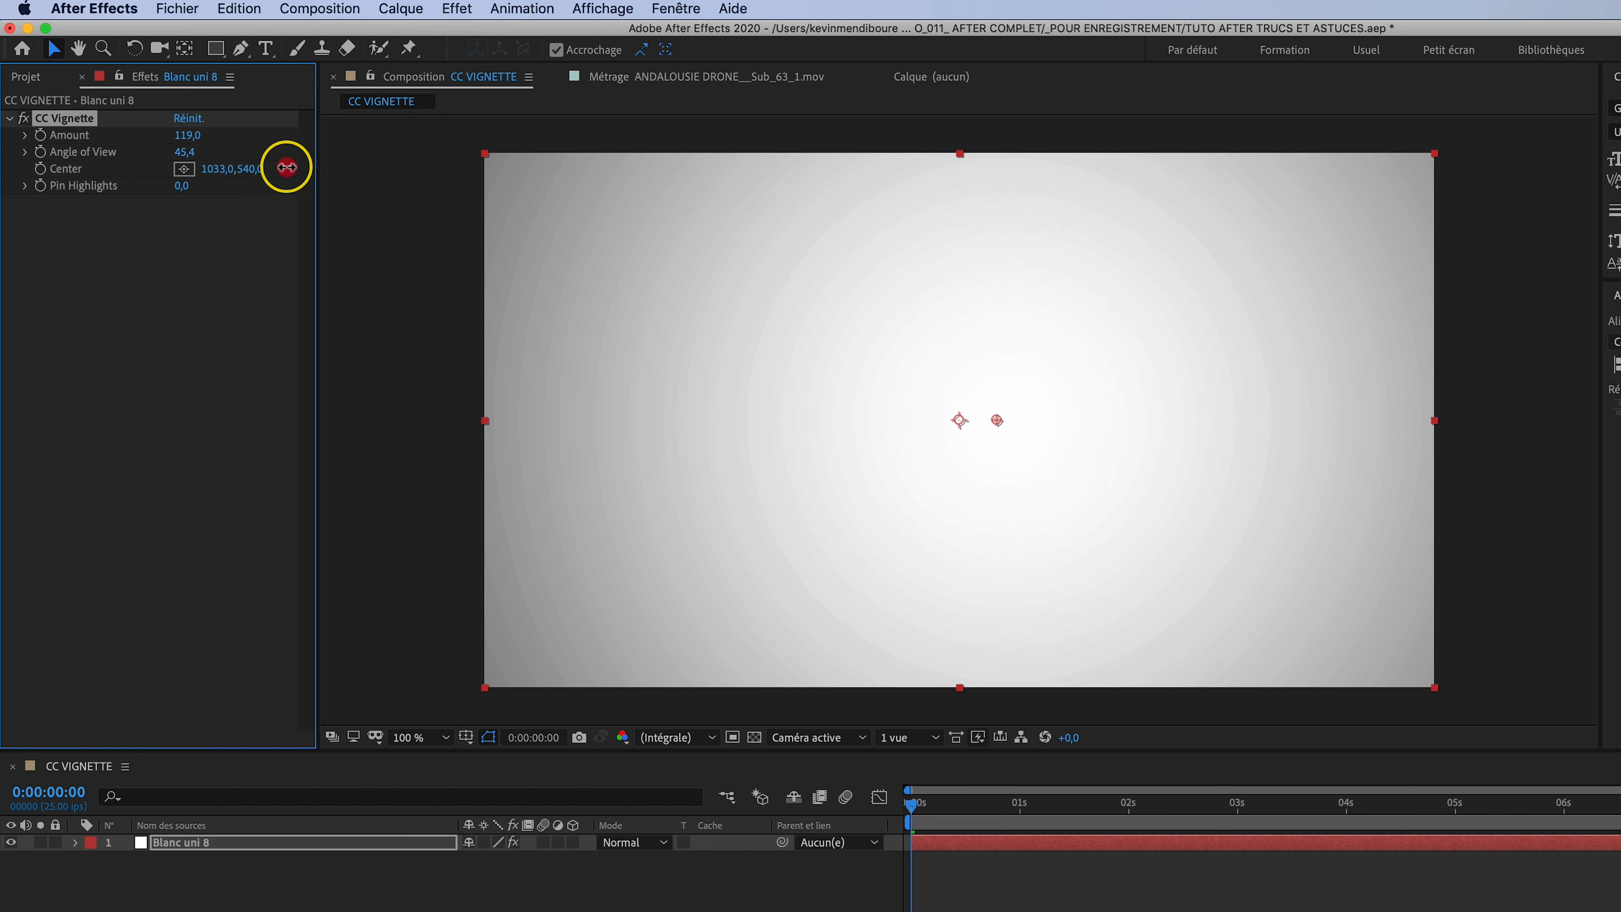
Try out CC Vignette's Pin Highlights setting on the Blanc uni 8 solid, and deselect the solid
left_click_drag(187, 184, 146, 189)
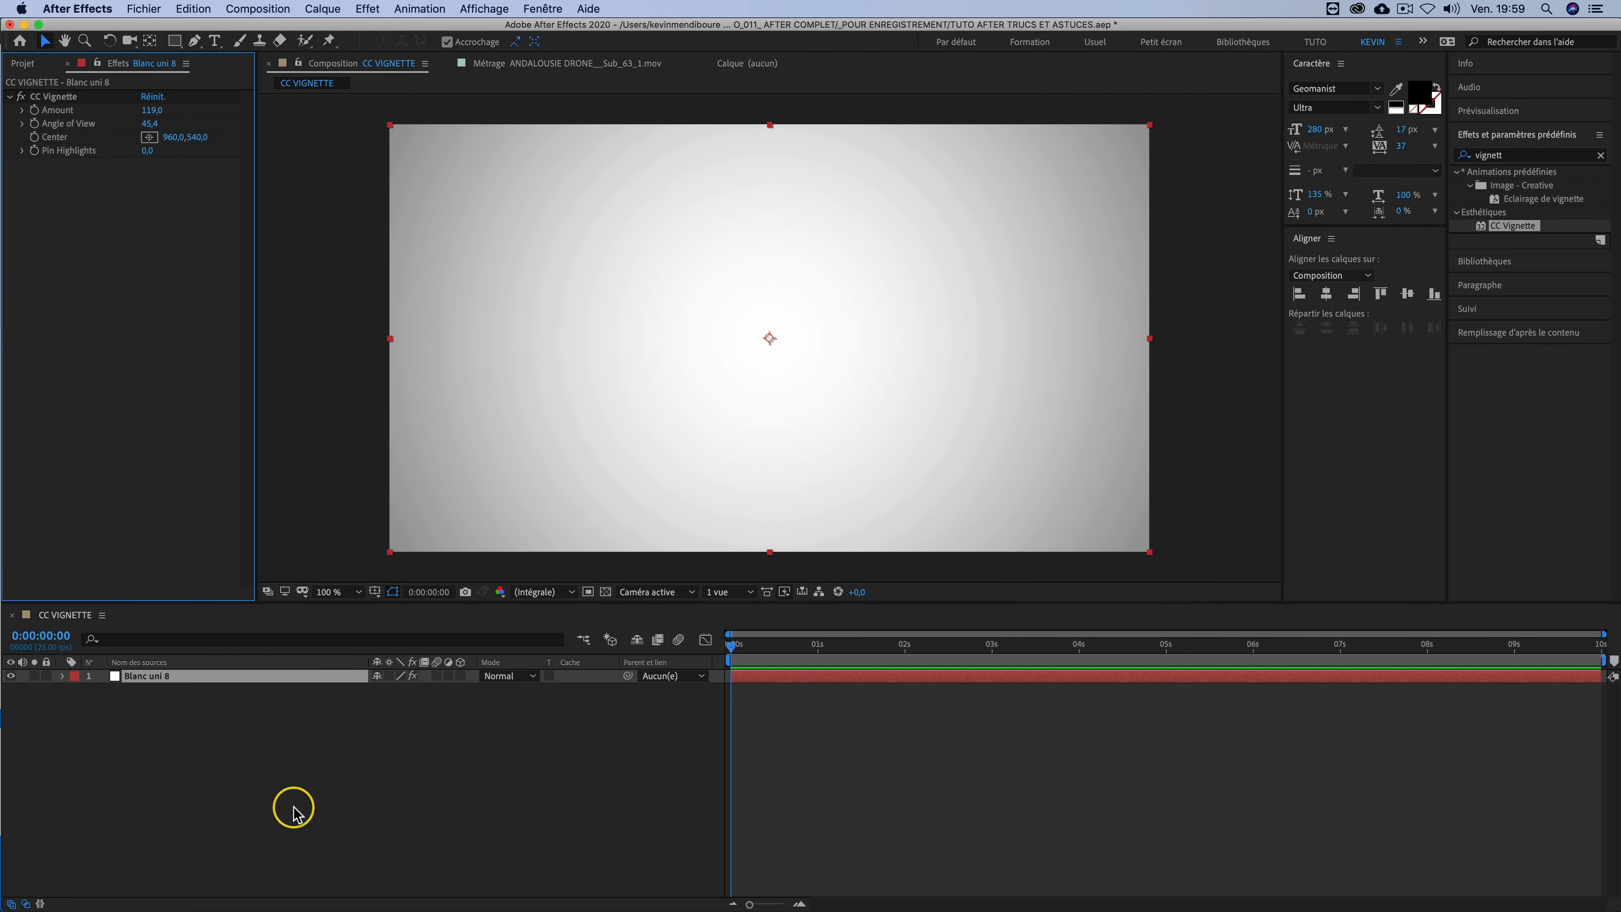
left_click(294, 809)
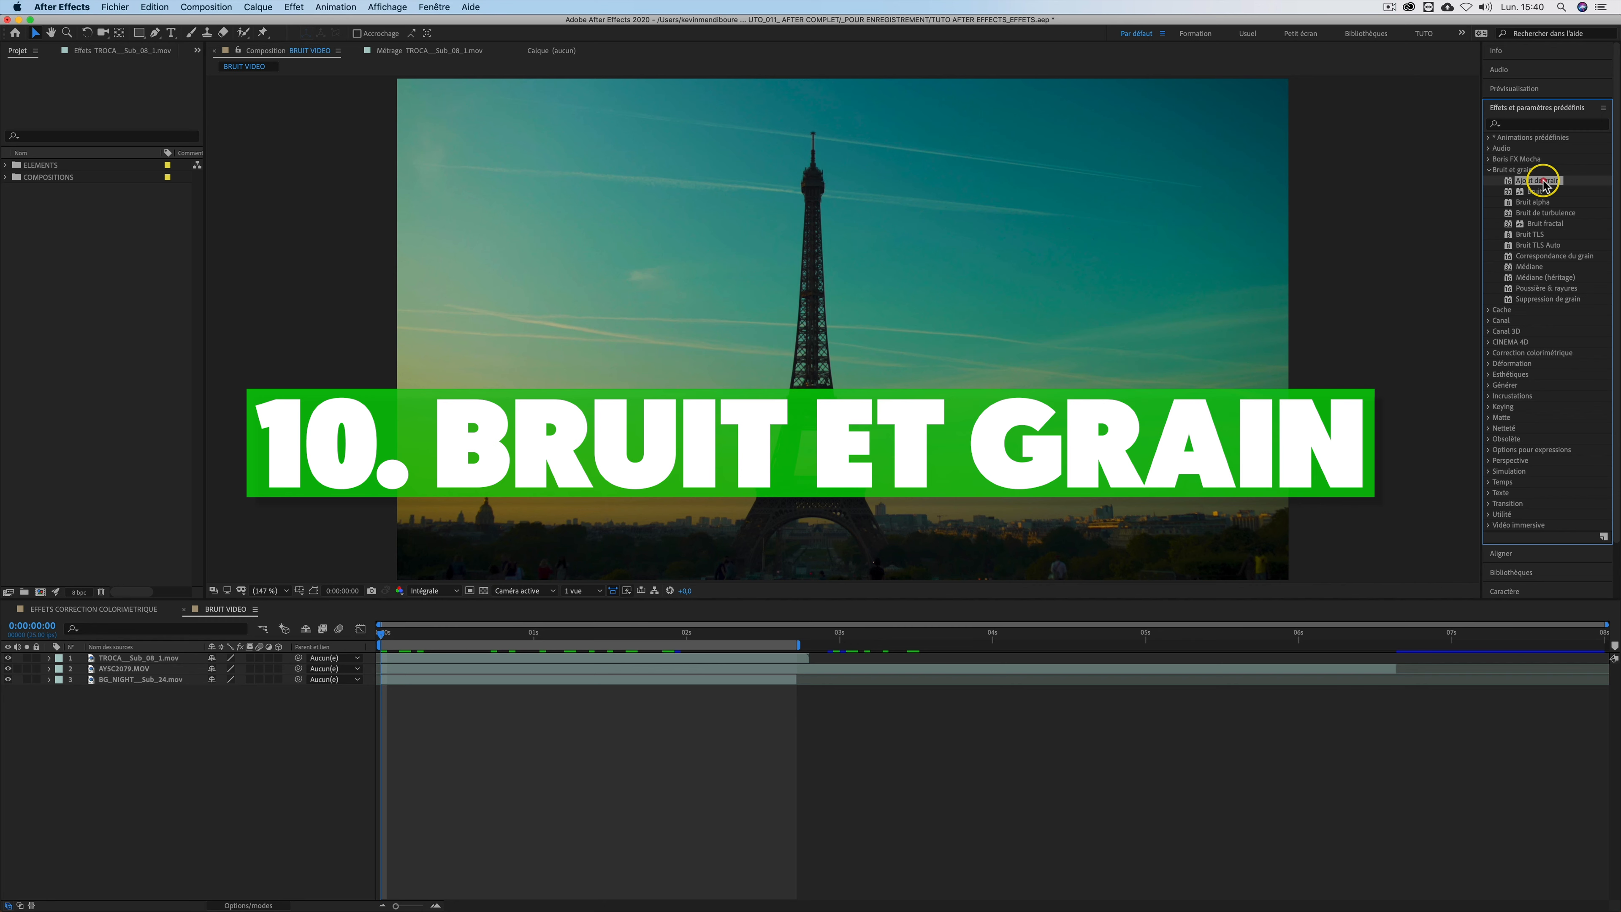
Apply Ajout de grain to the TROCA__Sub_08_1.mov layer and move its preview area to the other side of the tower
left_click_drag(186, 572, 158, 657)
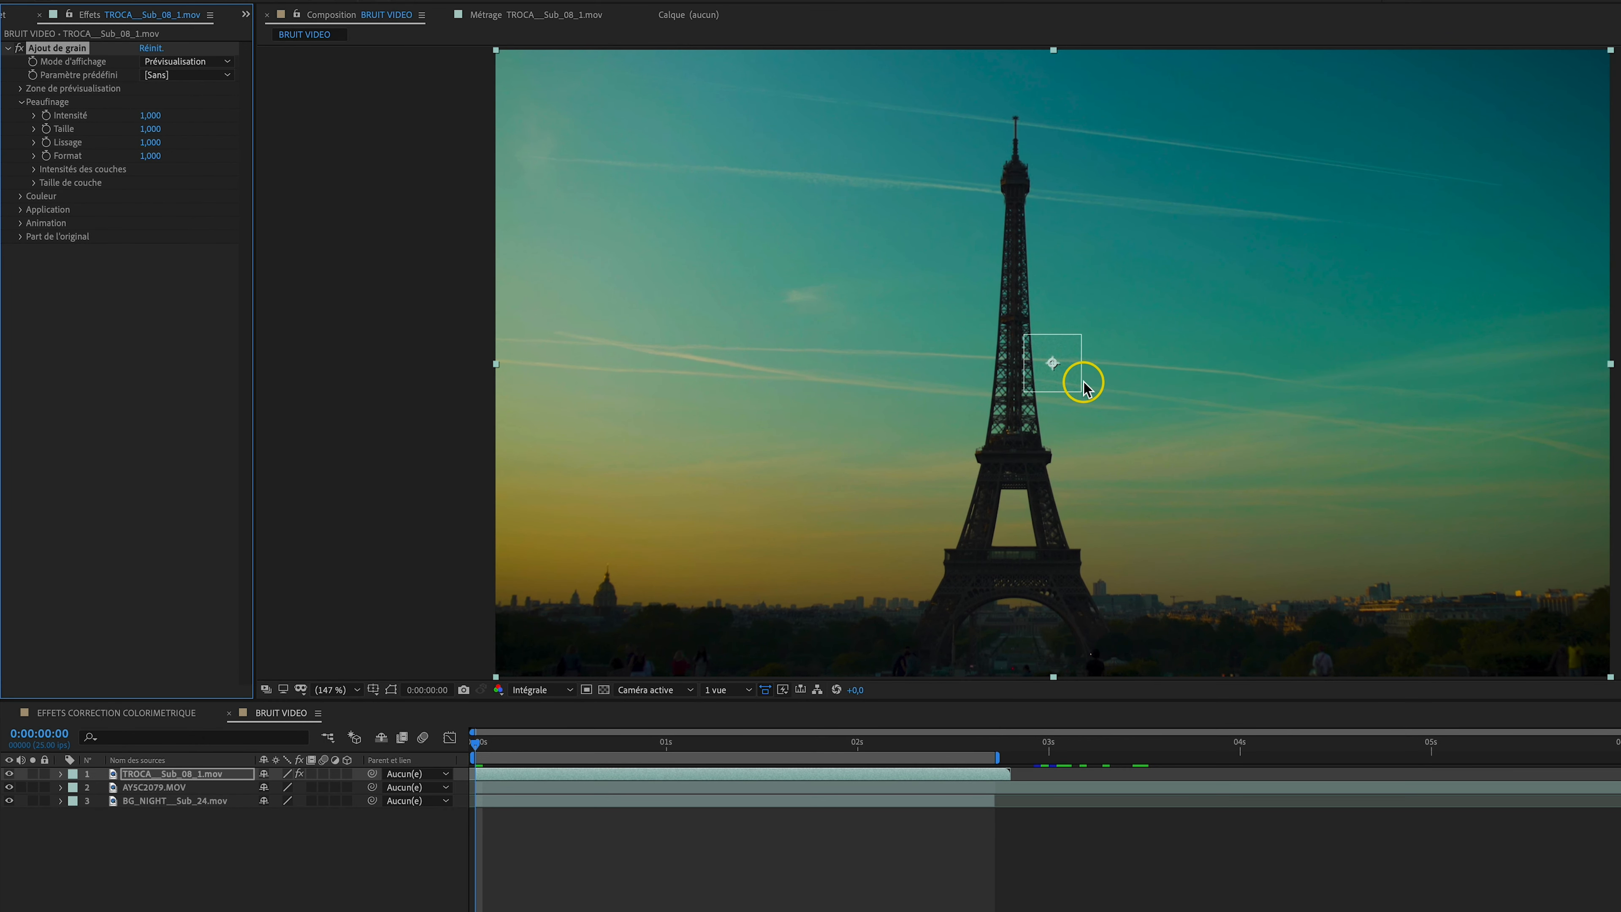
scroll(1047, 382, "up", 3)
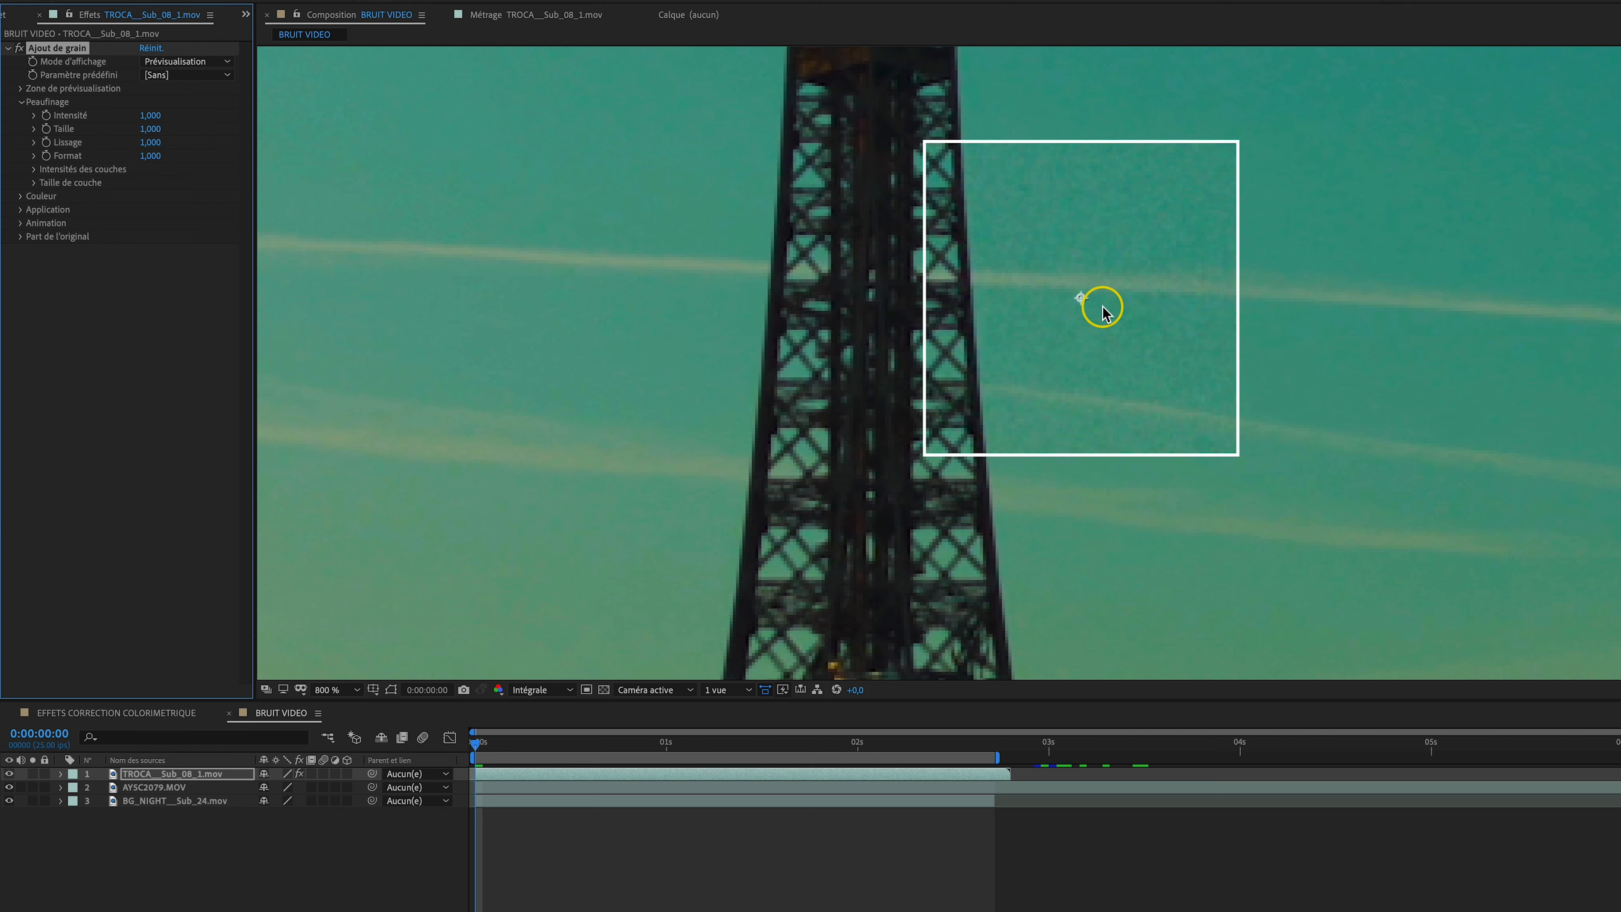
left_click_drag(1070, 304, 713, 264)
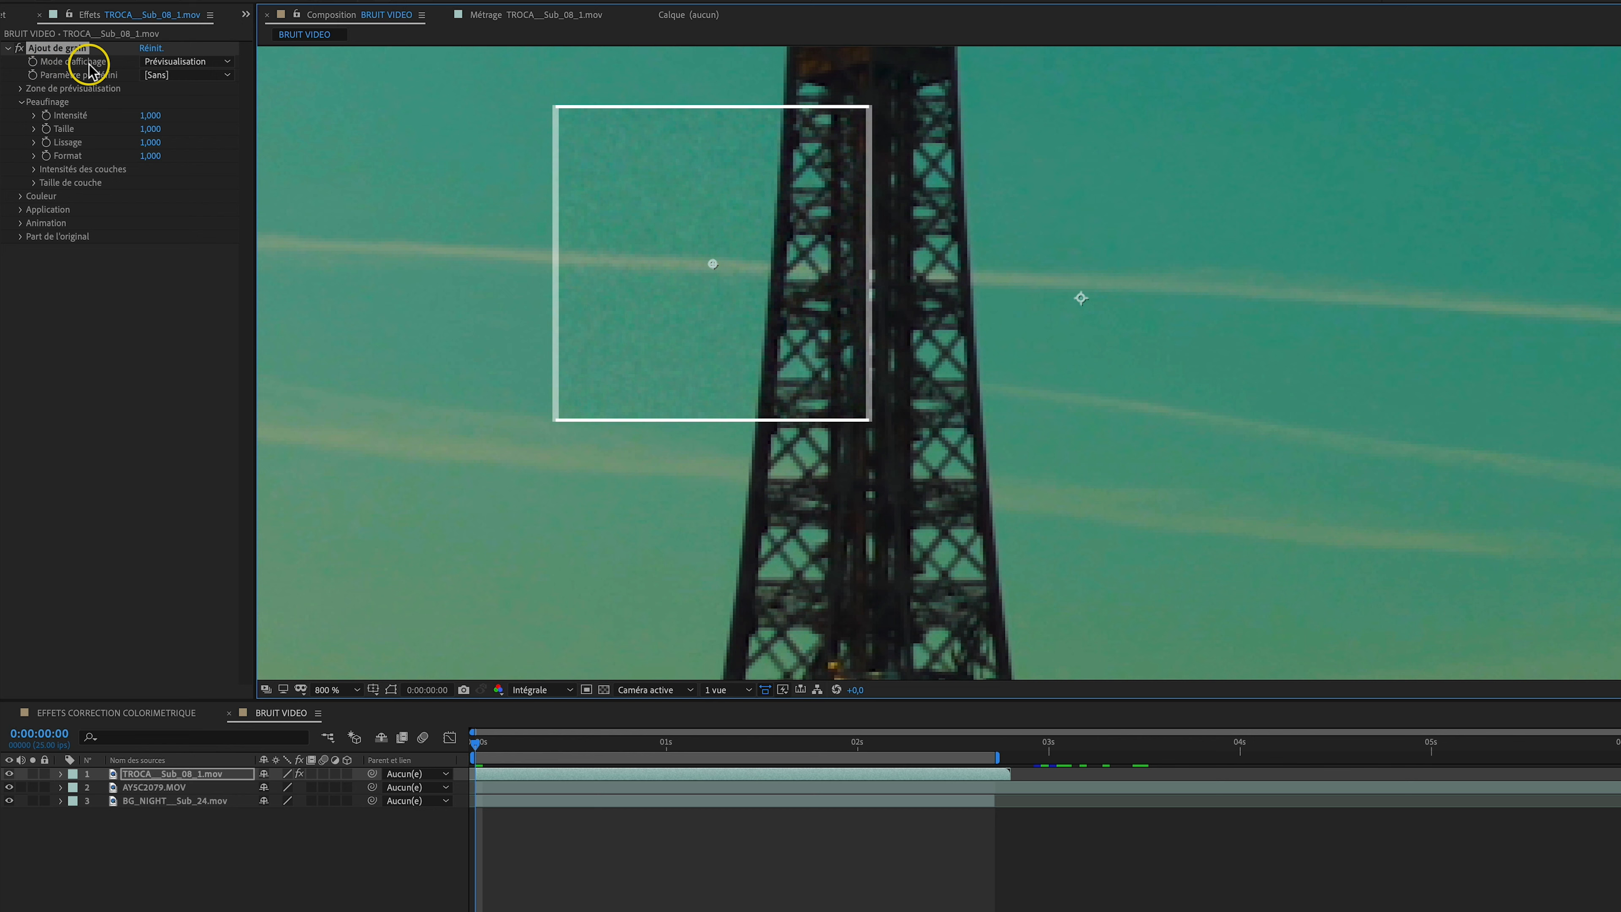
Set the Ajout de grain display mode to Résultat final
left_click(173, 63)
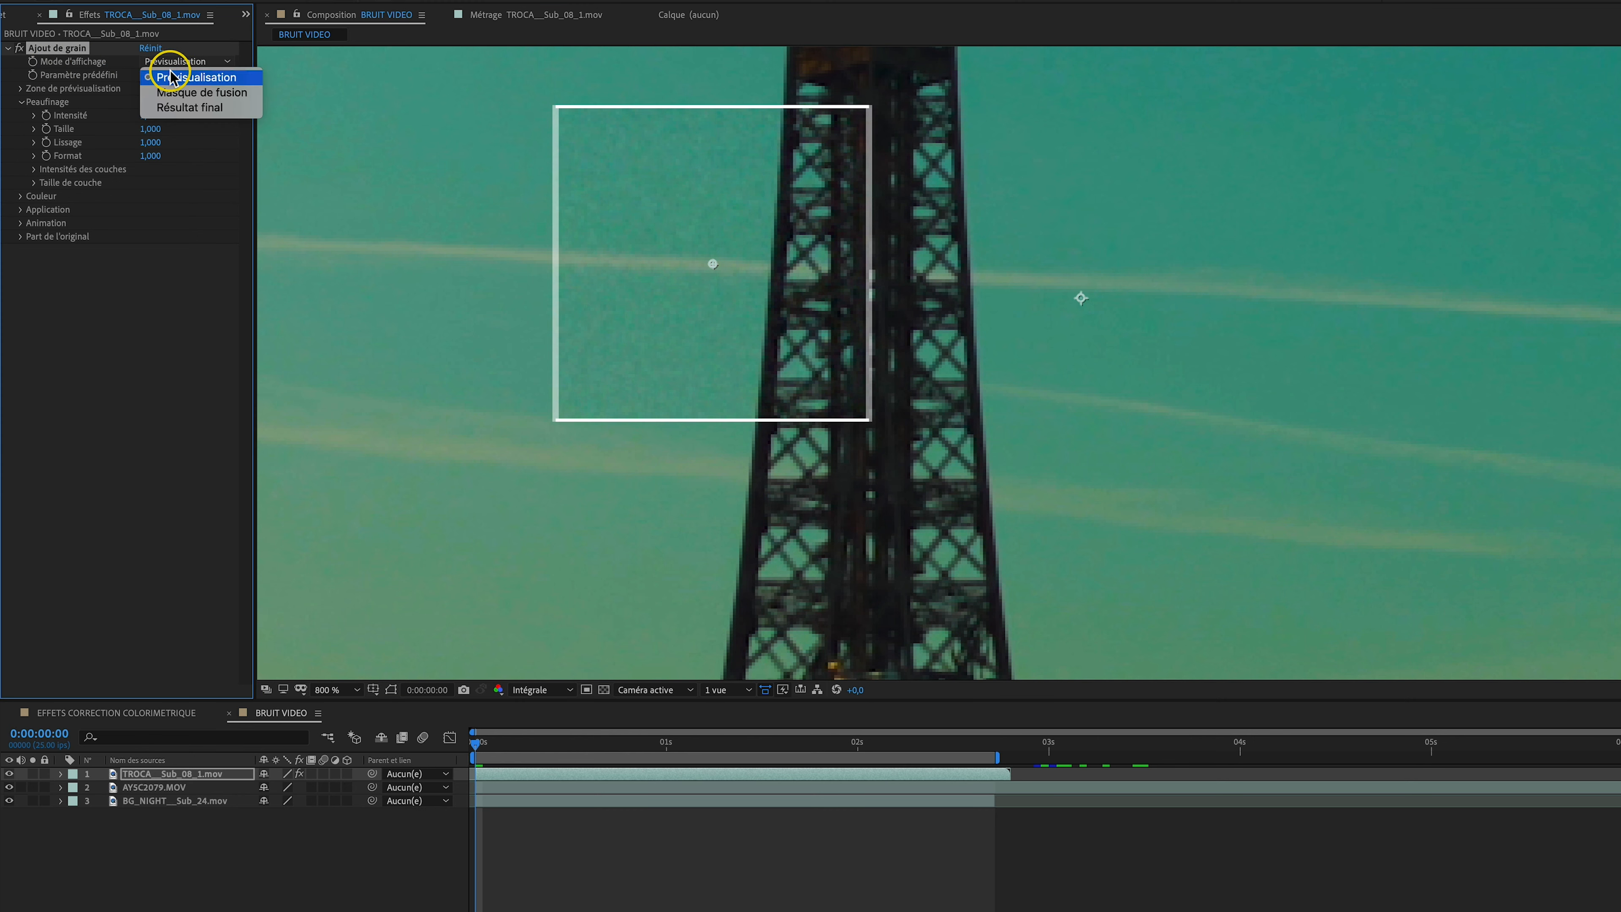
left_click(184, 108)
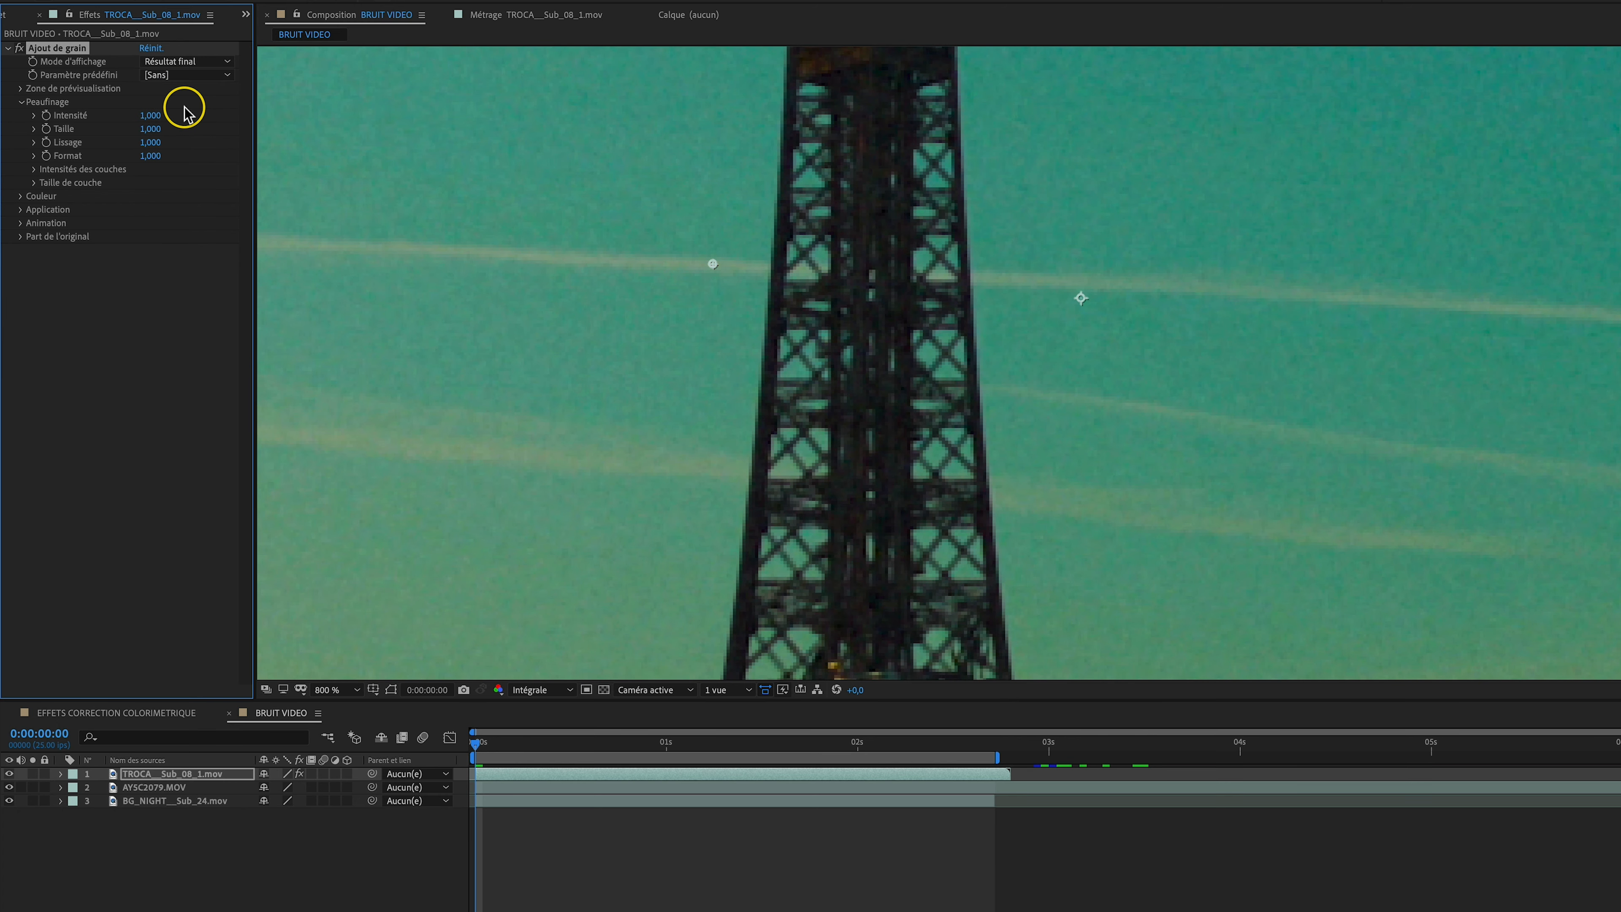
Play back the added grain at 400% magnification and again with the whole frame fitted to the viewer
scroll(1091, 294, "down", 2)
scroll(1052, 330, "up", 2)
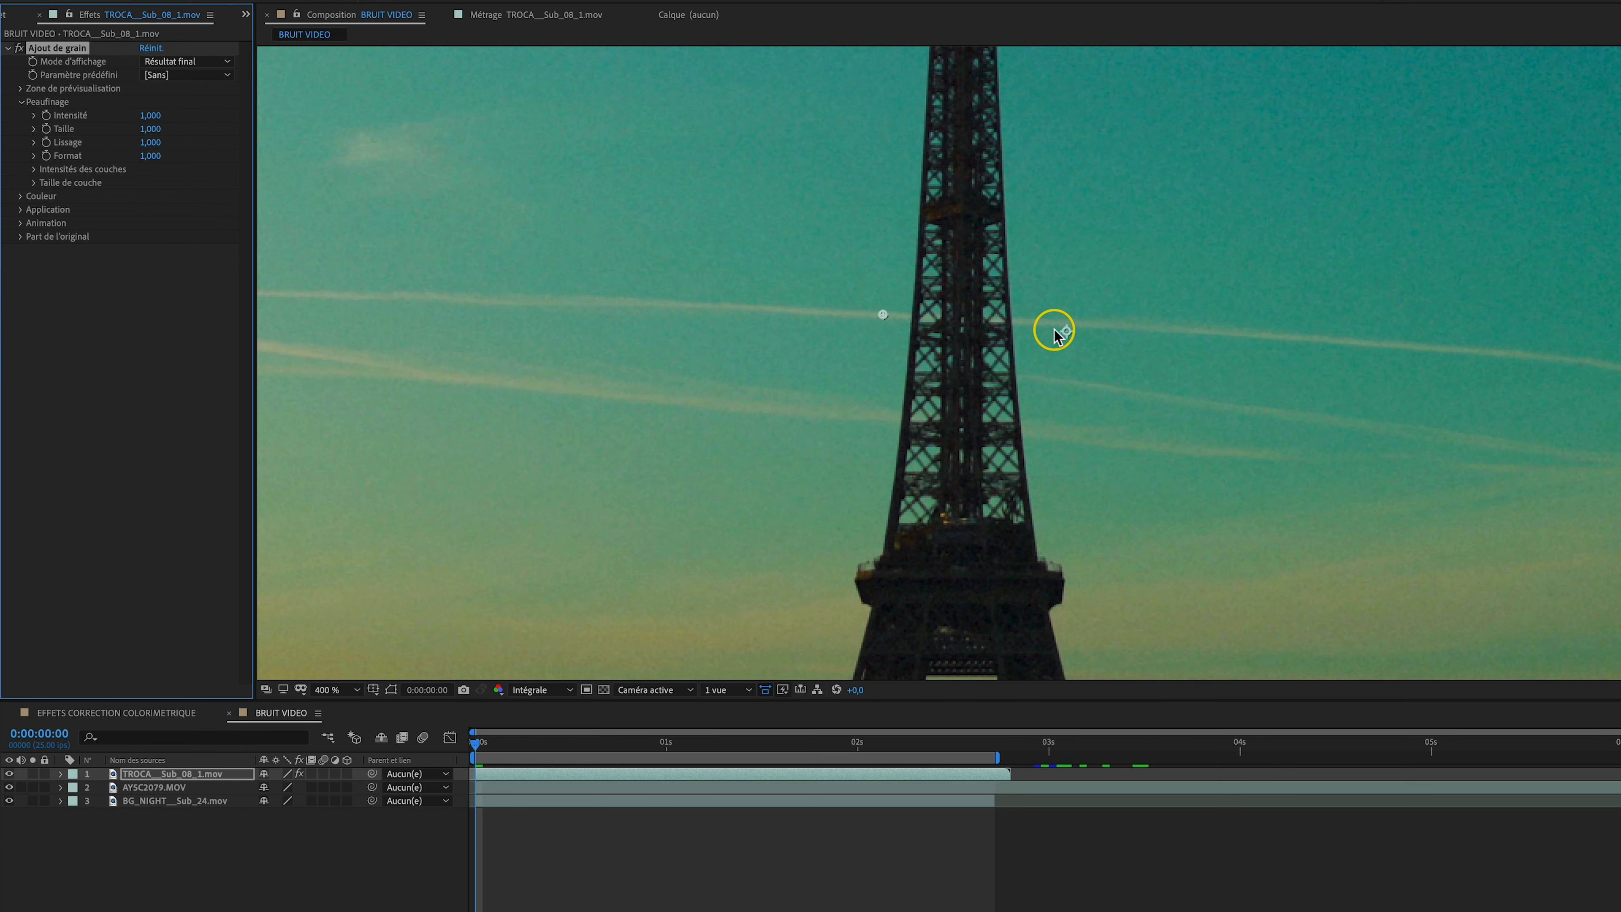
scroll(1063, 377, "down", 1)
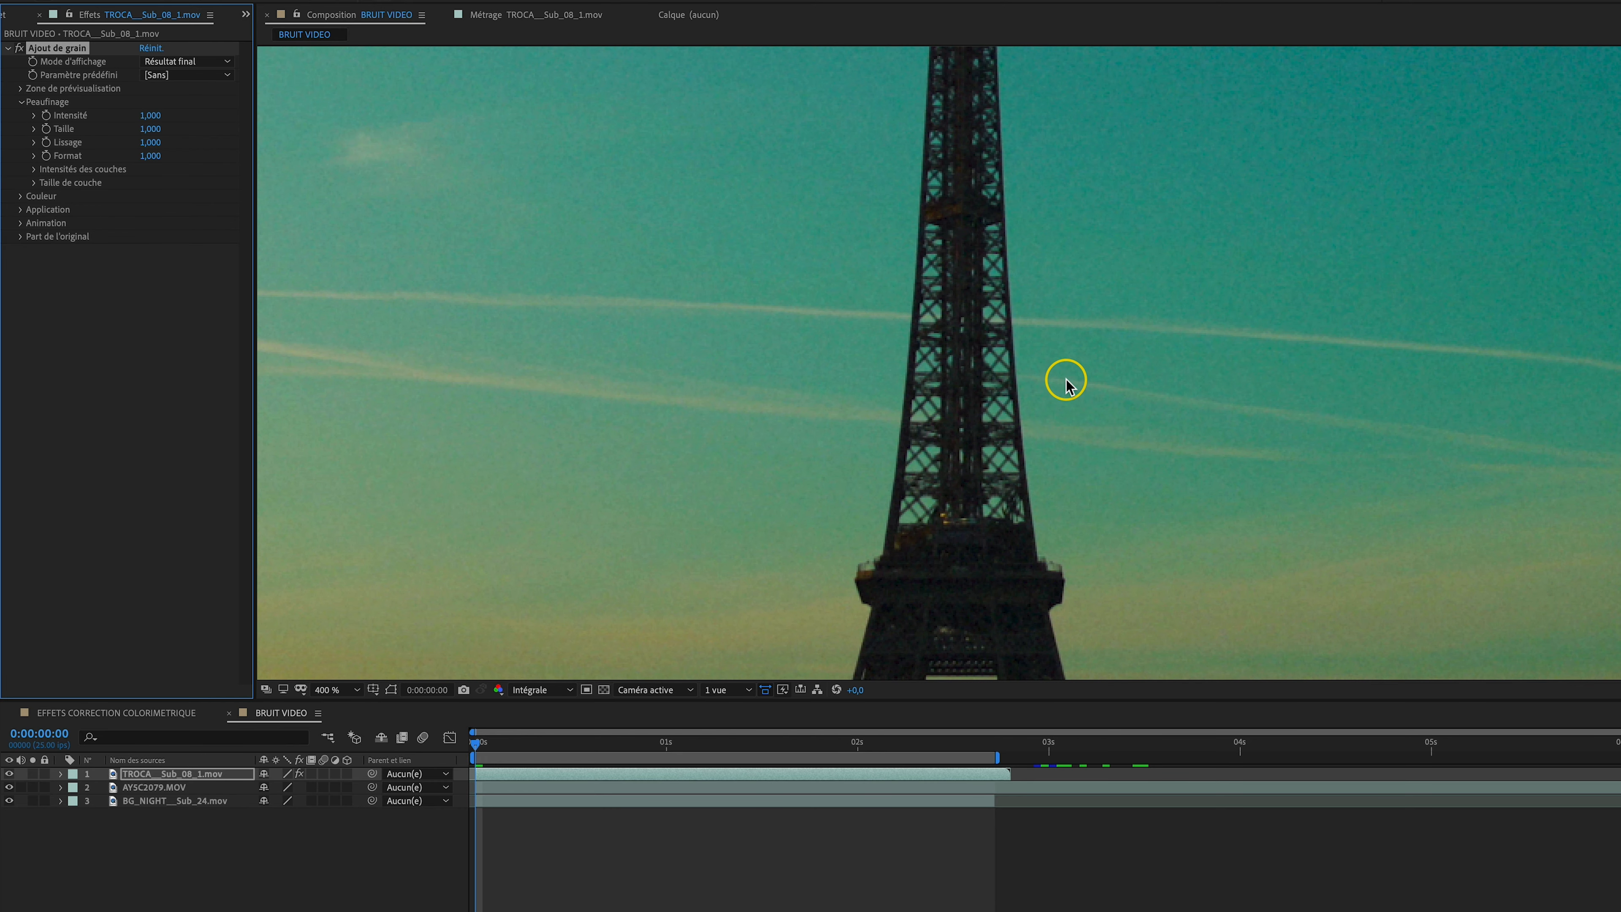
key("space")
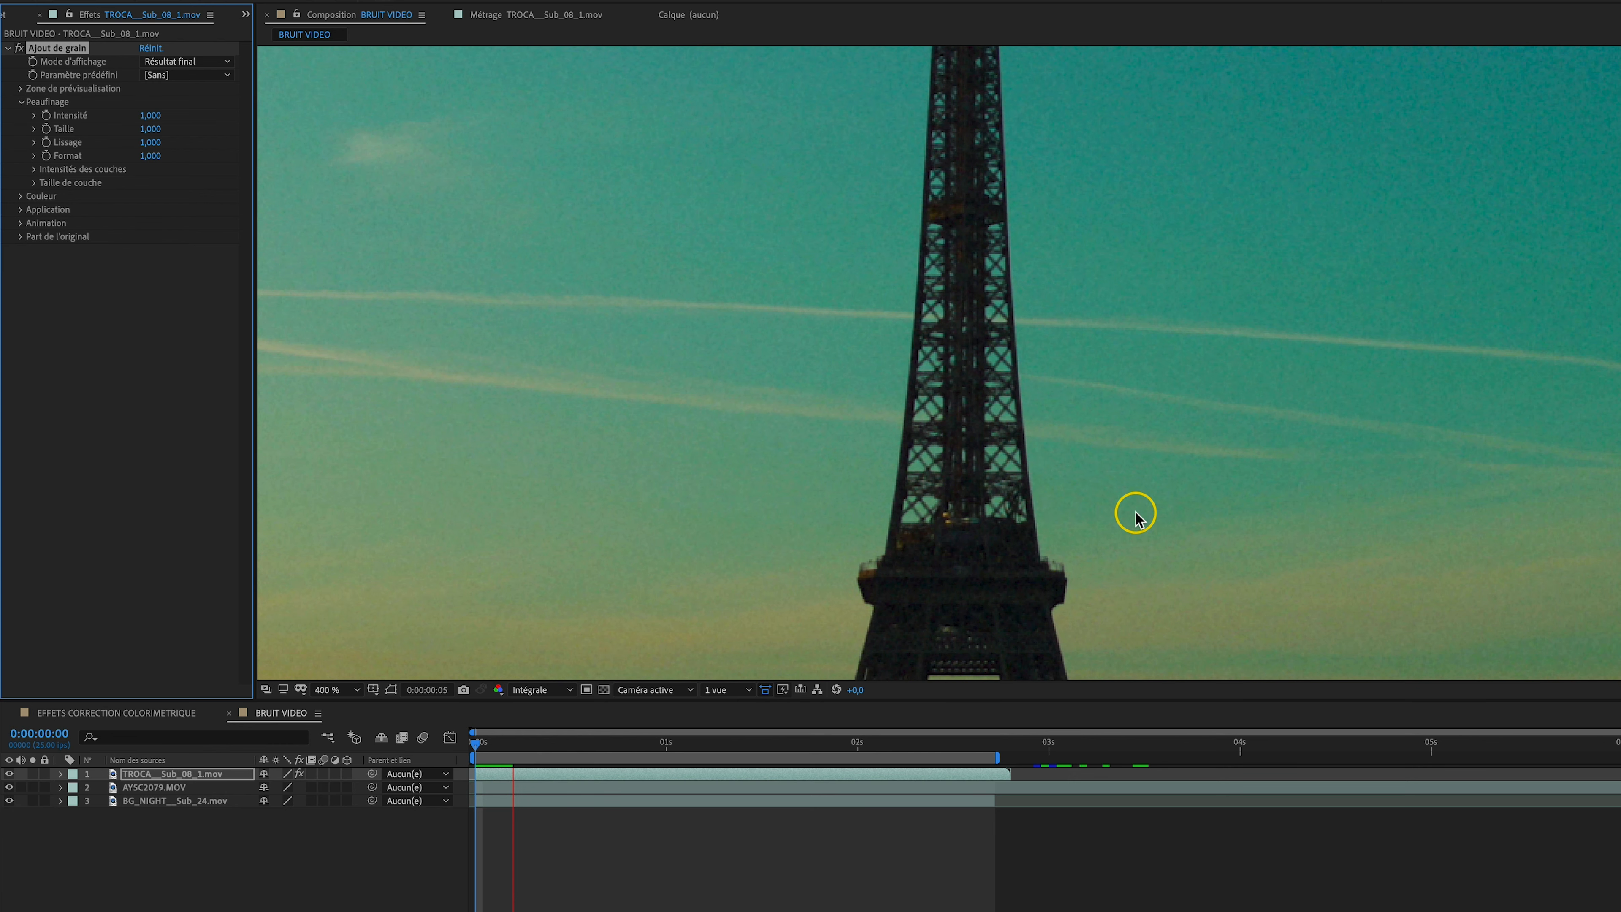
key("space")
scroll(819, 485, "down", 2)
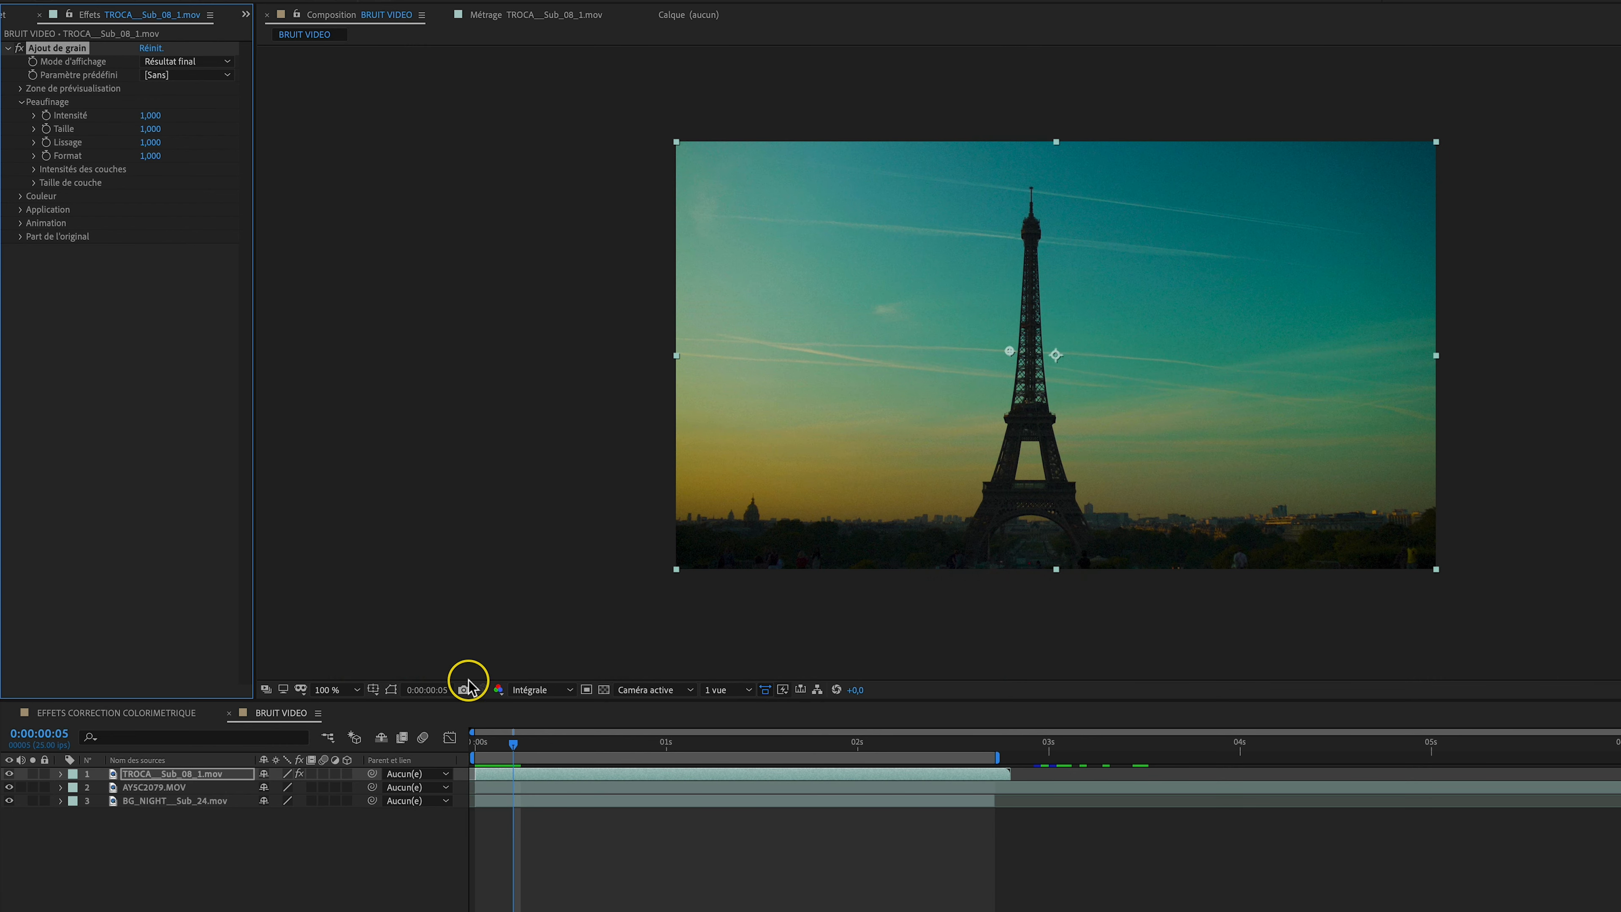
left_click(324, 690)
left_click(341, 710)
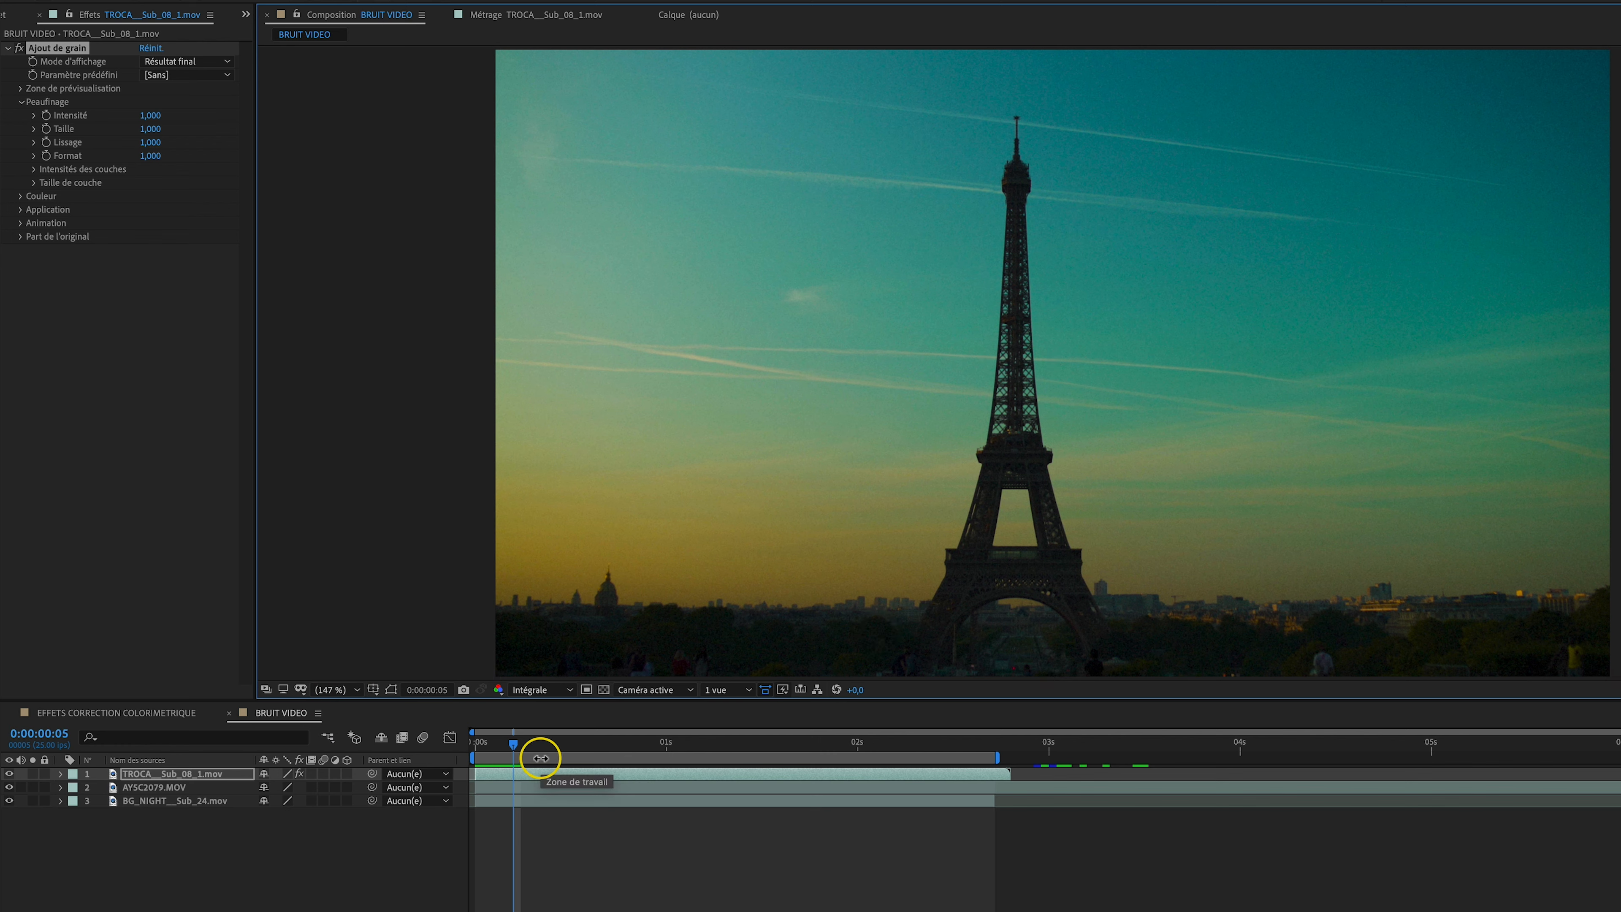
key("space")
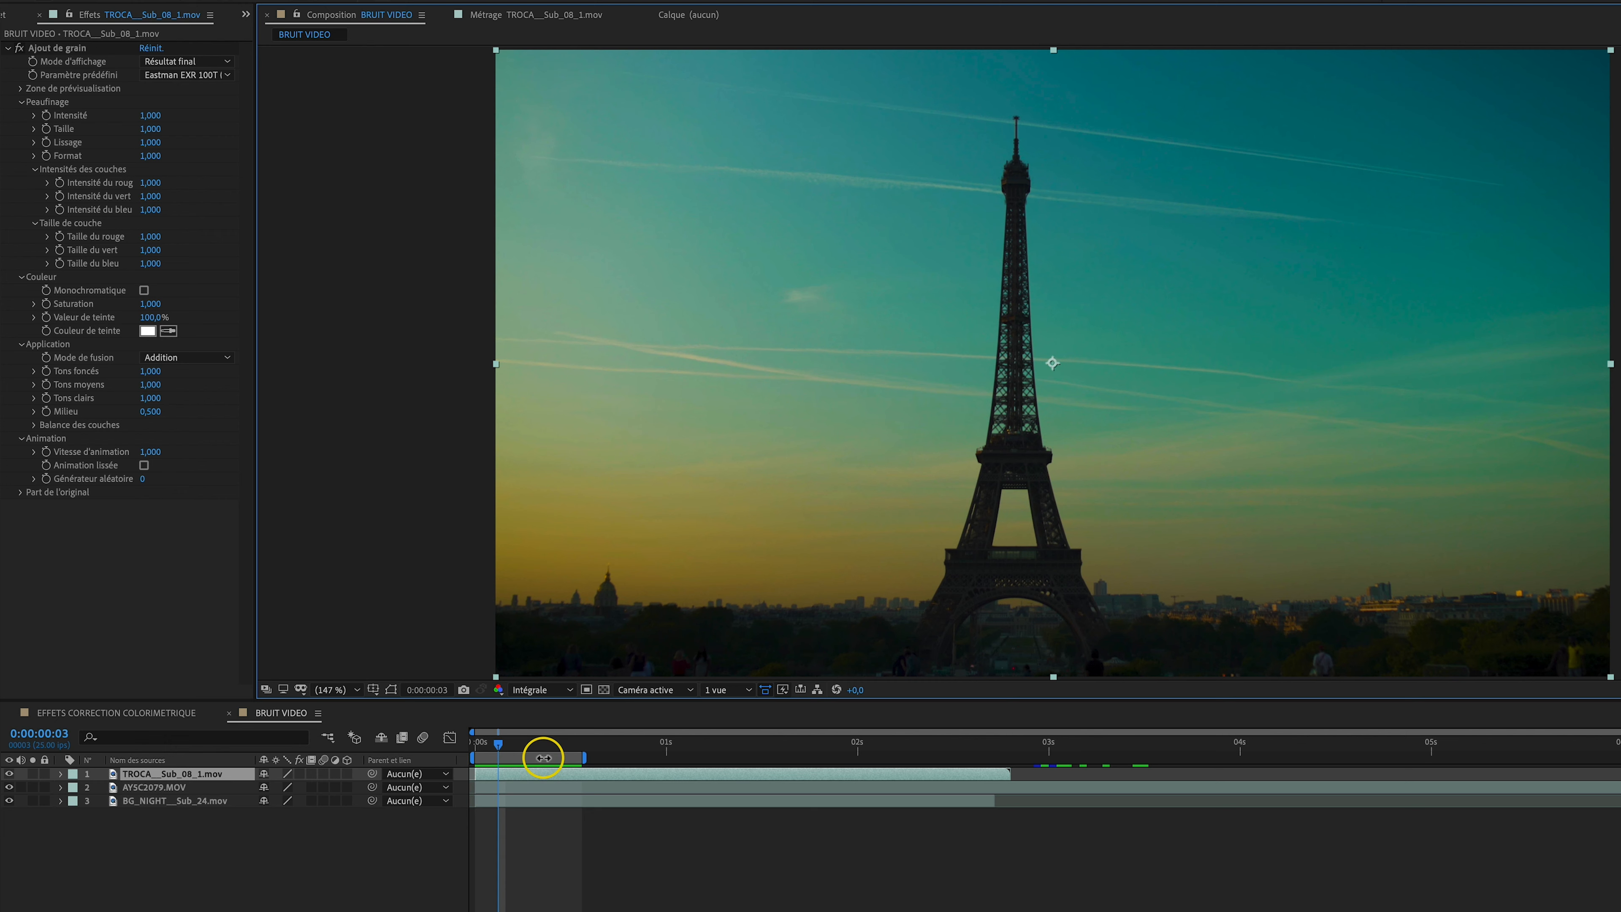
Extend the work area to the end of the BG_NIGHT__Sub_24.mov layer and delete Ajout de grain from the TROCA__Sub_08_1.mov layer
left_click_drag(586, 756, 996, 757)
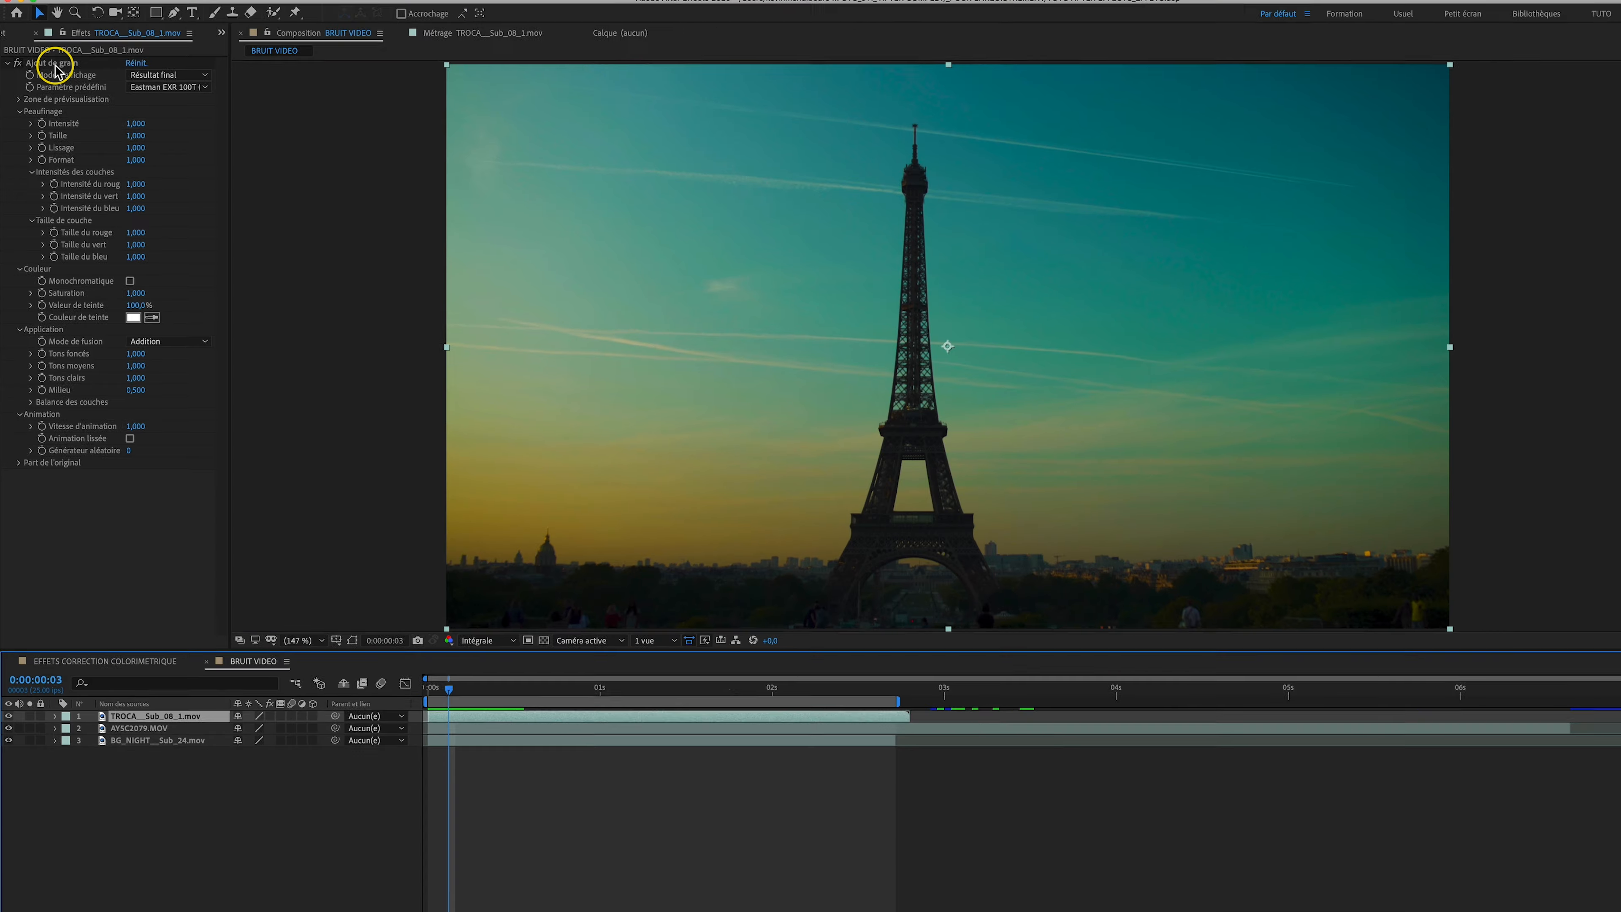
left_click(54, 63)
key("BackSpace")
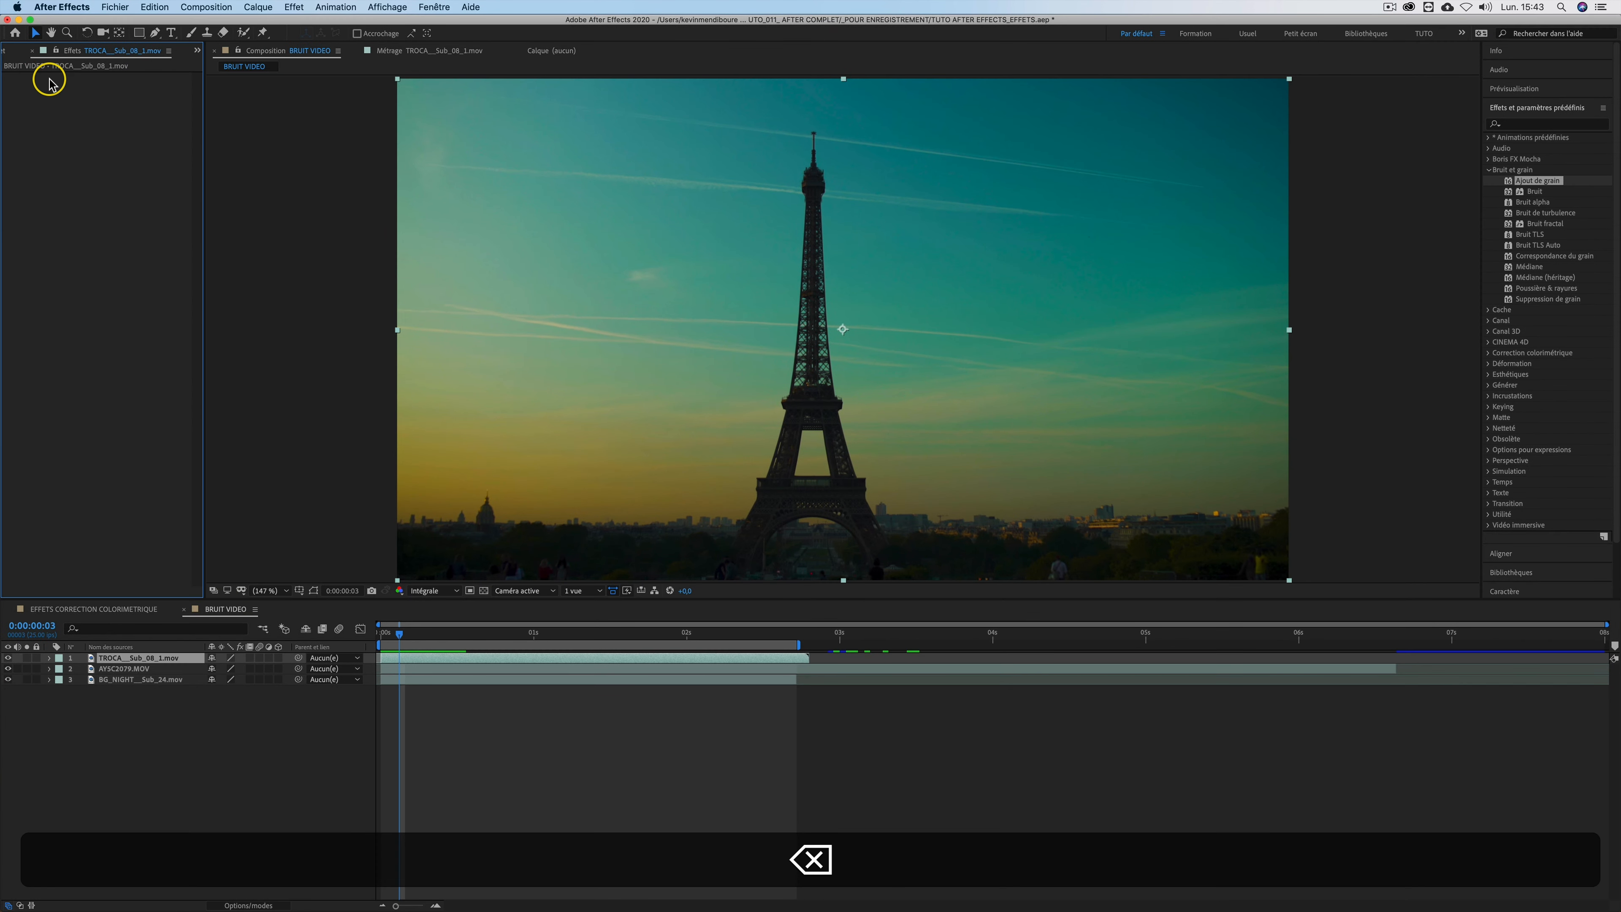
Apply the Bruit effect to the TROCA__Sub_08_1.mov layer and set its Quantité to 13%
left_click(1543, 193)
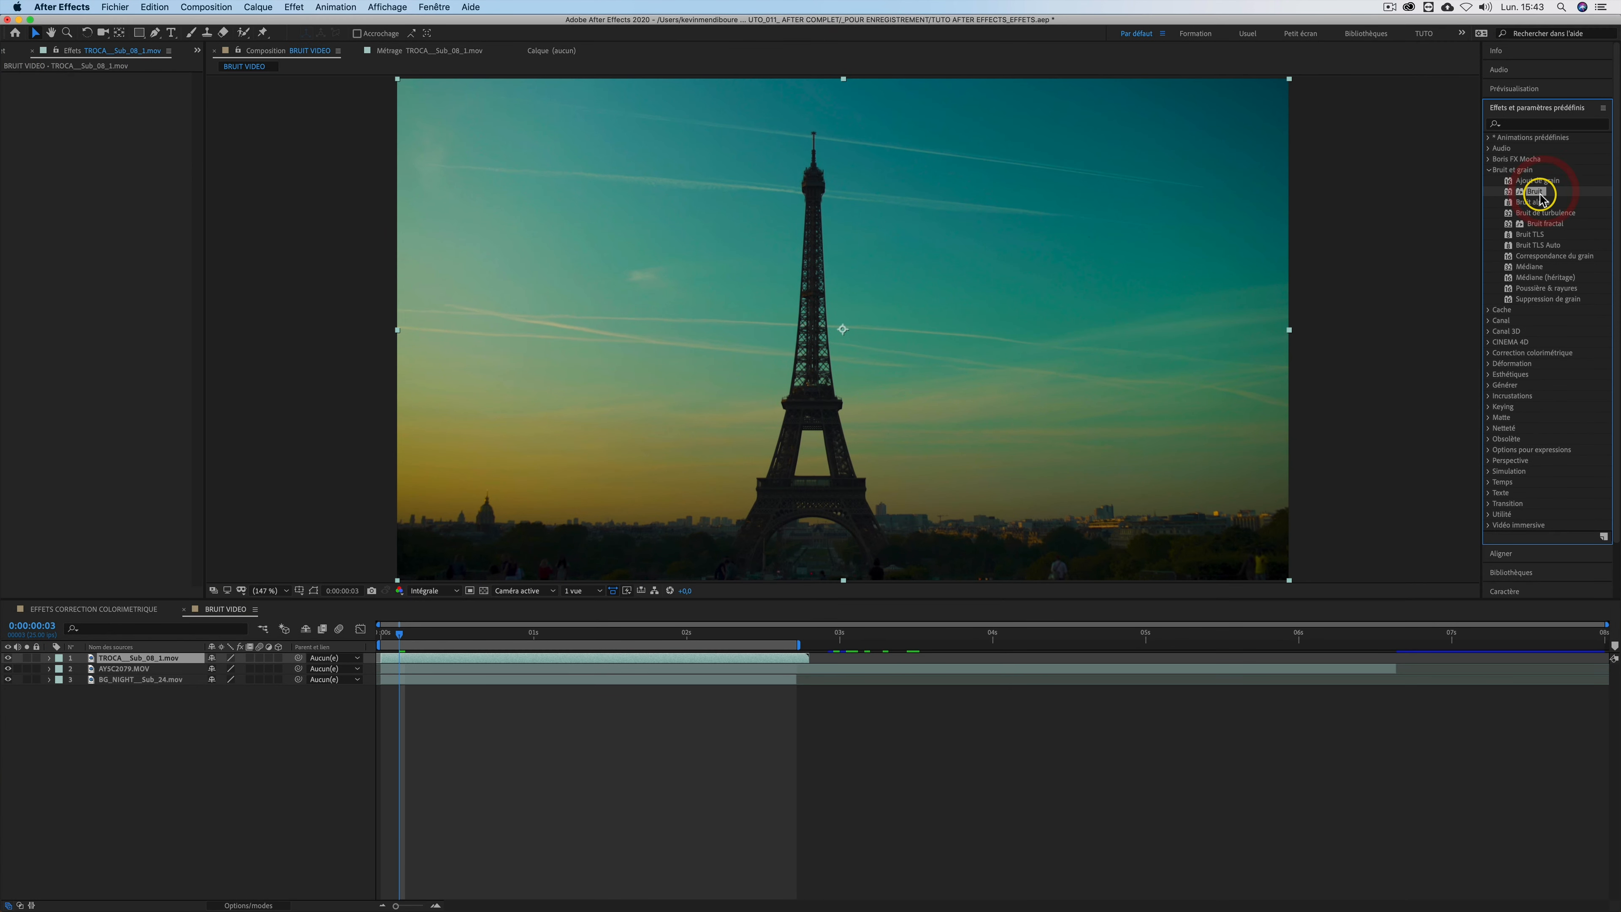
left_click_drag(1447, 203, 118, 283)
key("period")
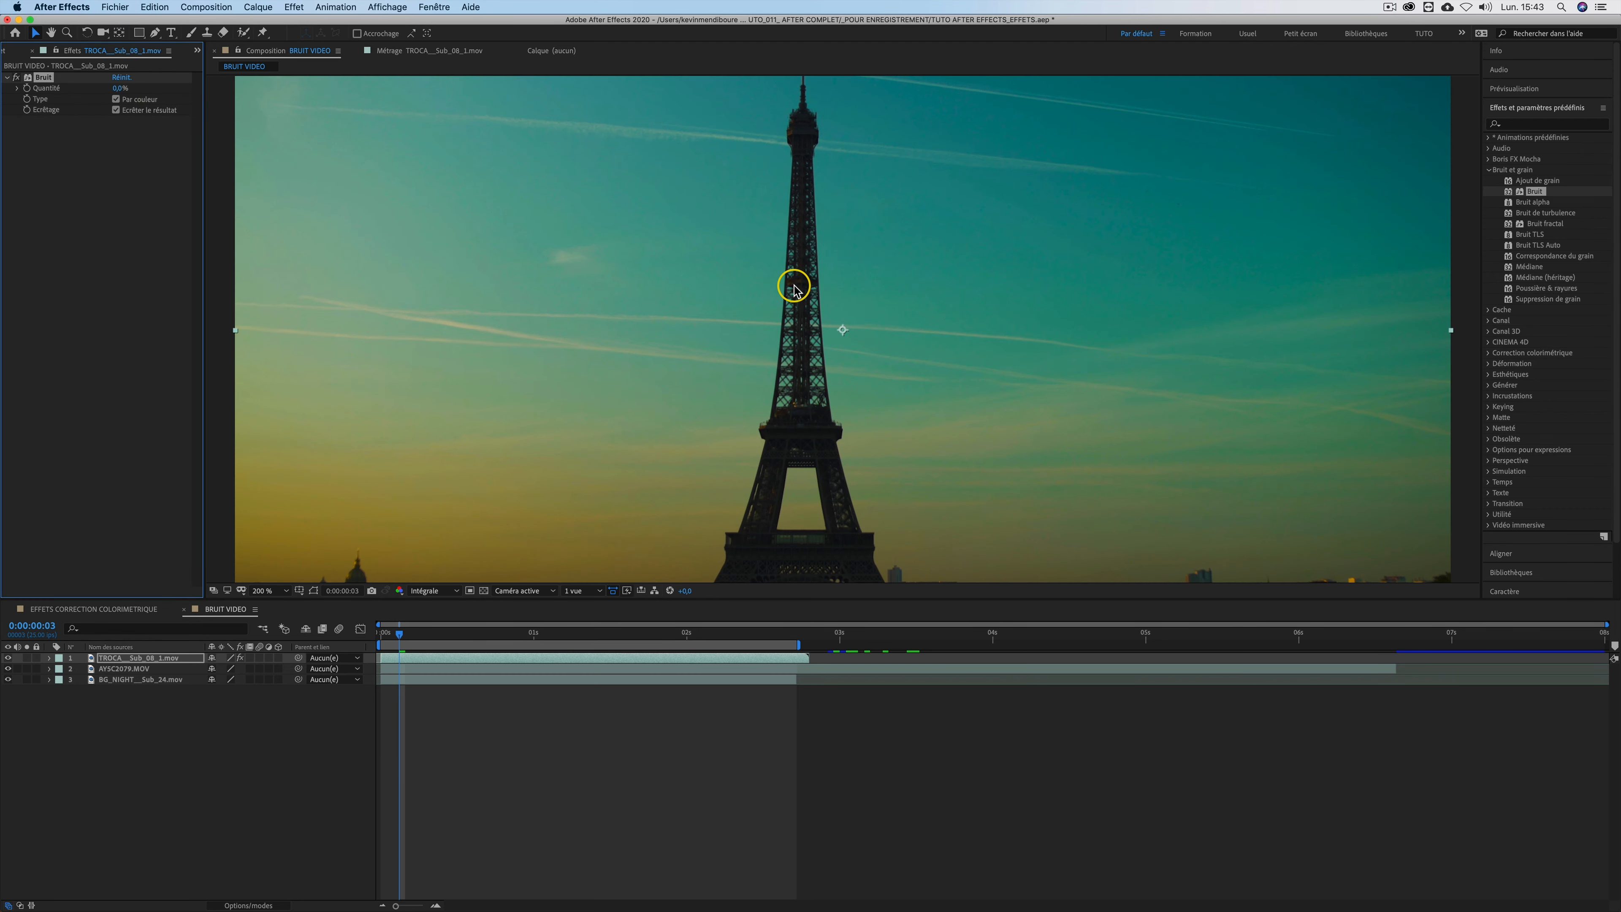
scroll(768, 138, "up", 2)
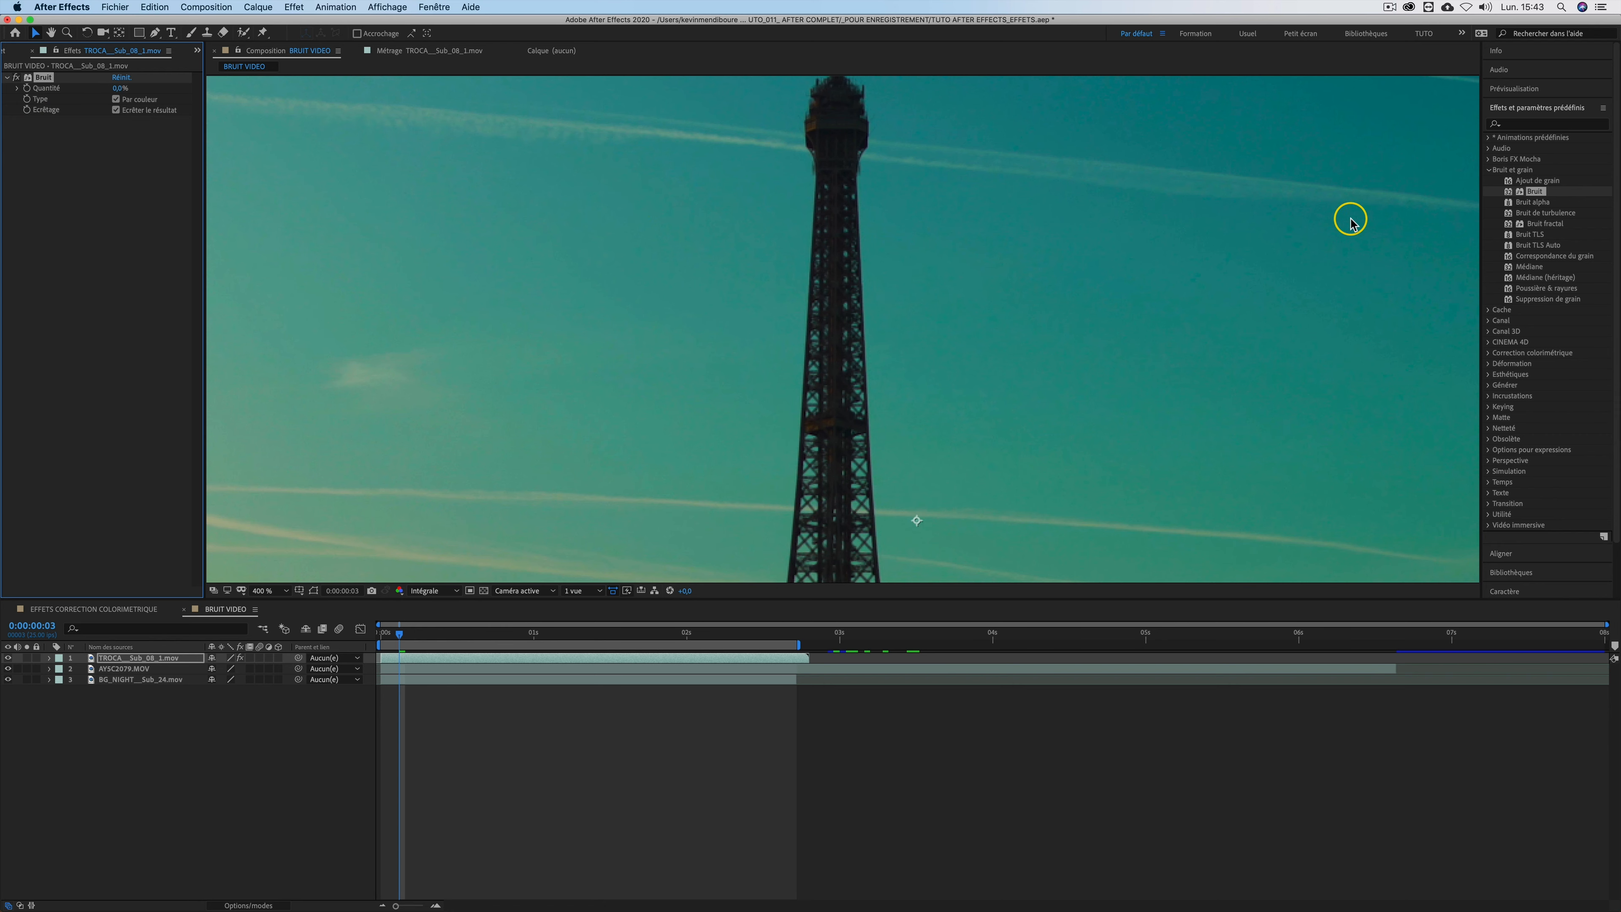
left_click_drag(120, 94, 127, 88)
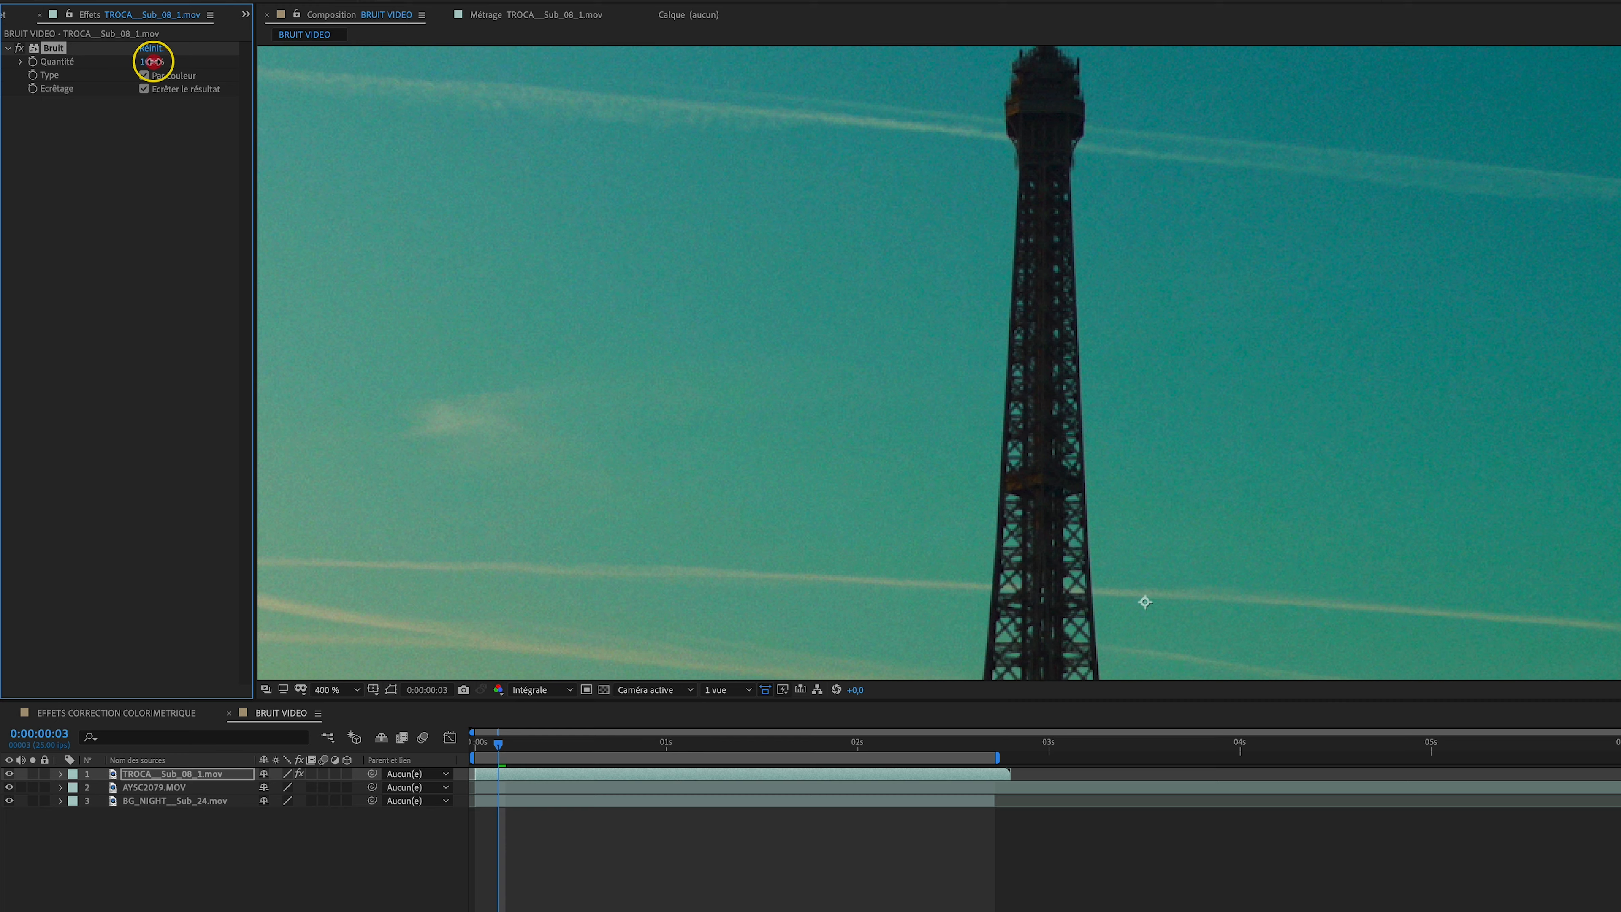
Play back the noise close up and with the whole frame fitted, and return the playhead to the start
key("space")
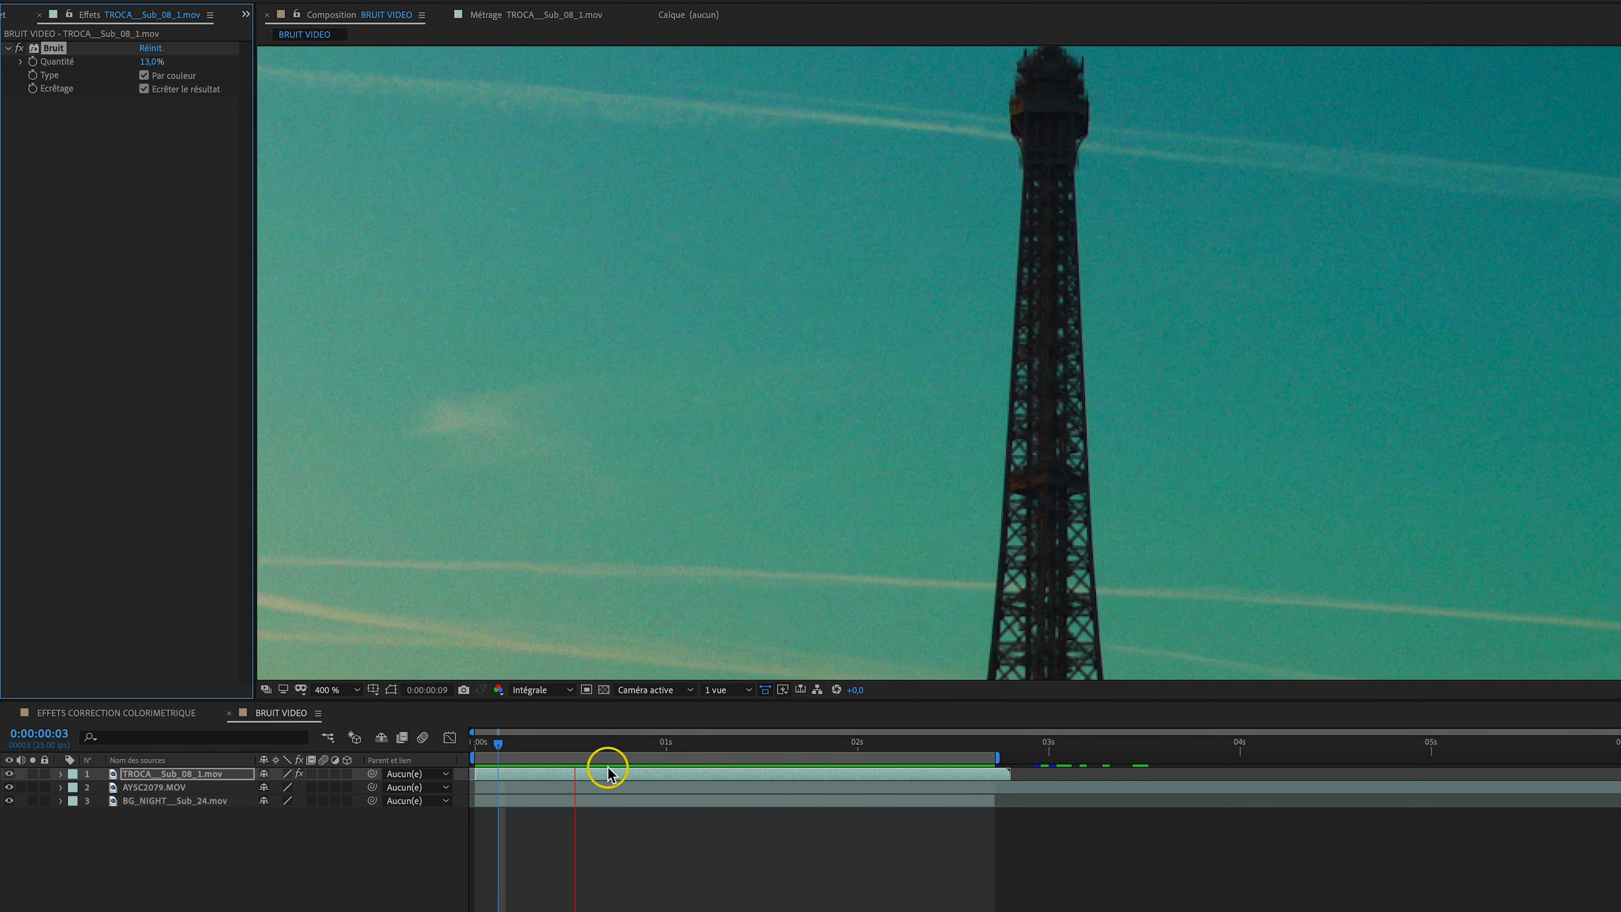
left_click(332, 690)
left_click(339, 706)
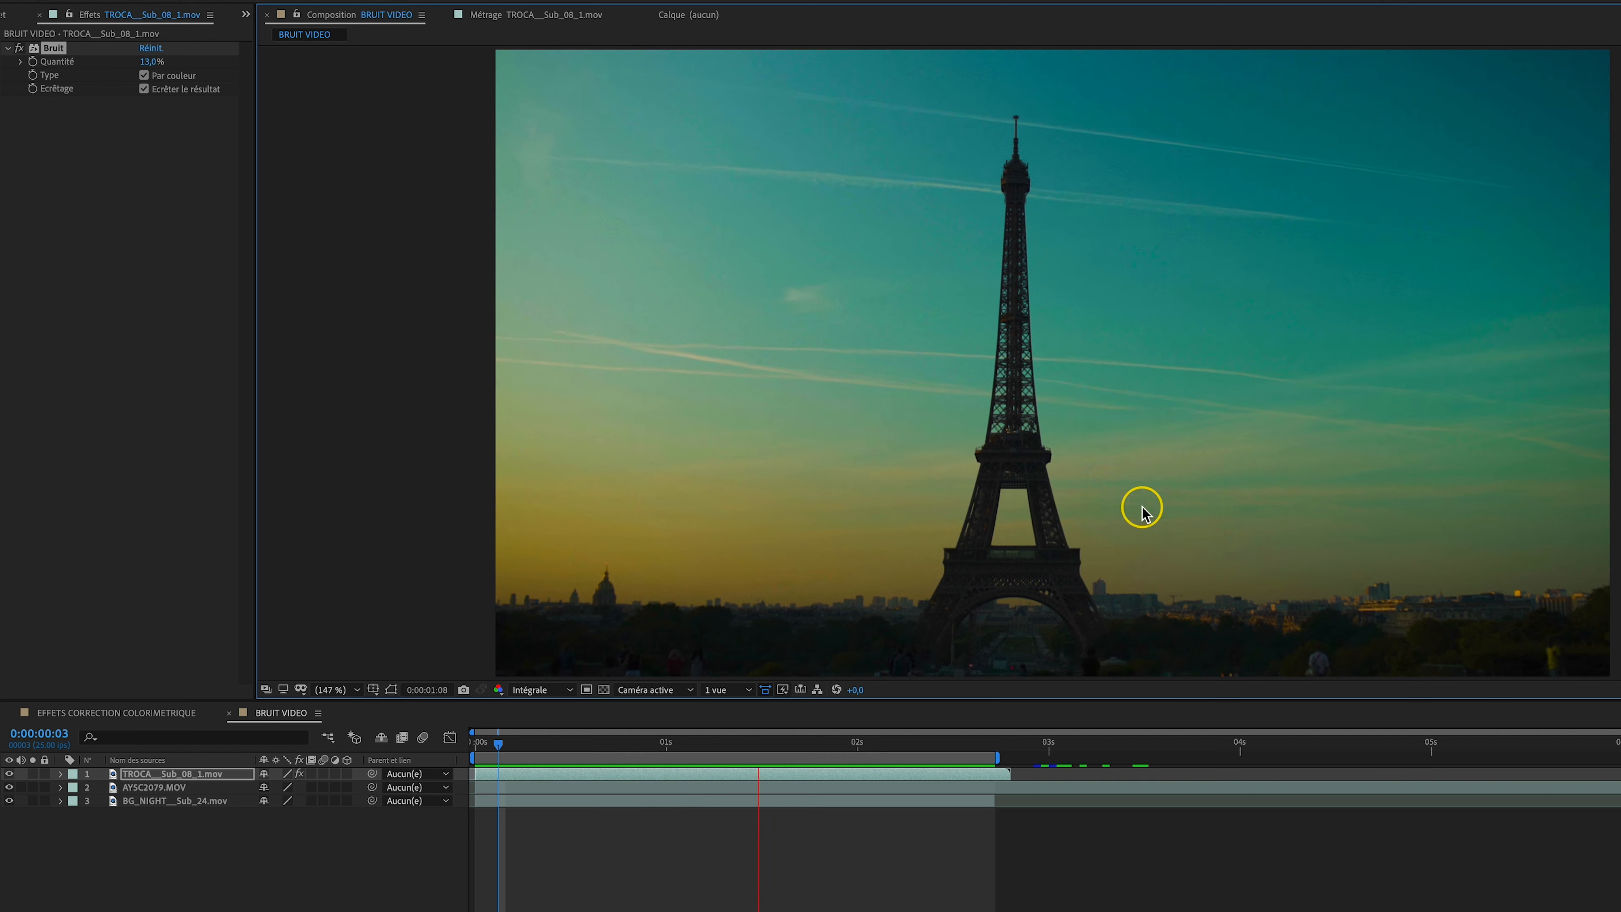
key("space")
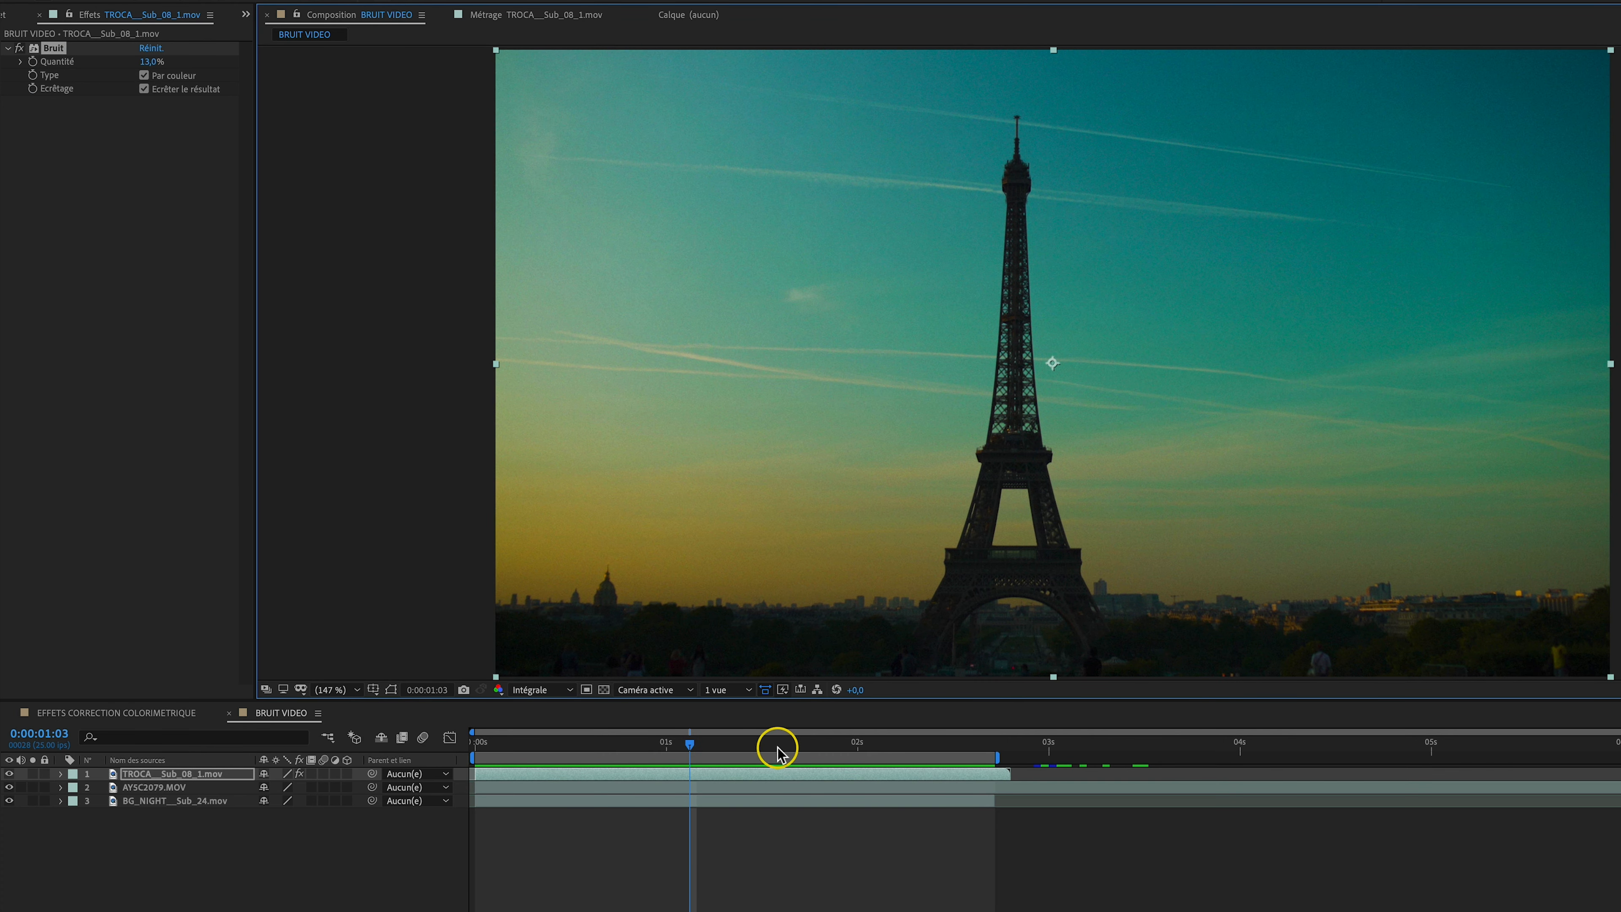
left_click(473, 736)
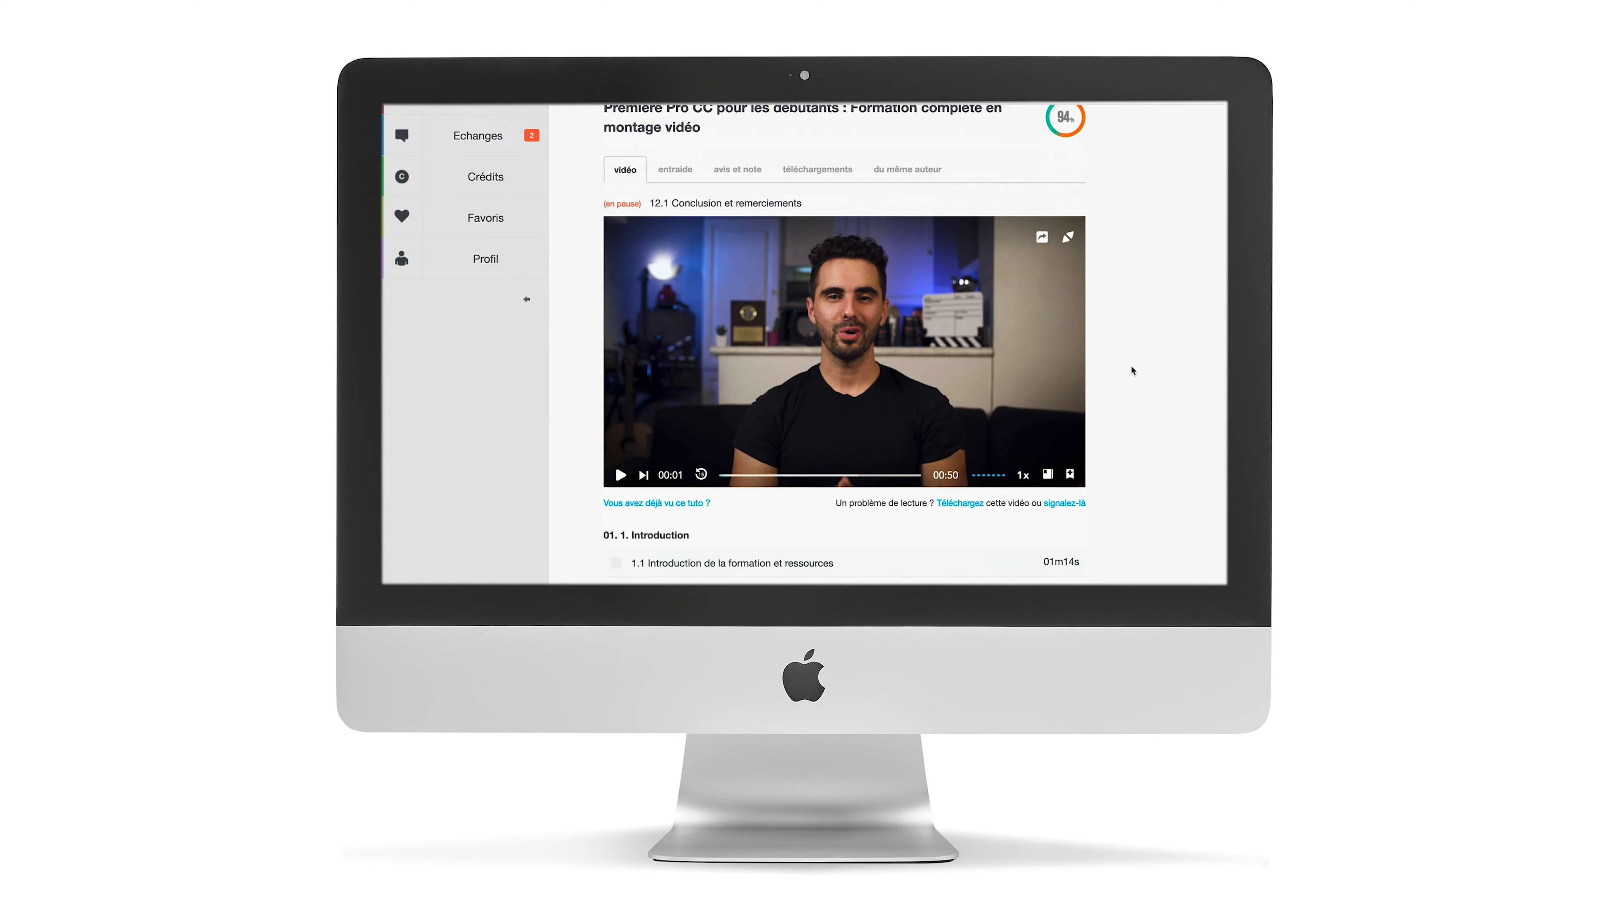
scroll(1148, 376, "down", 15)
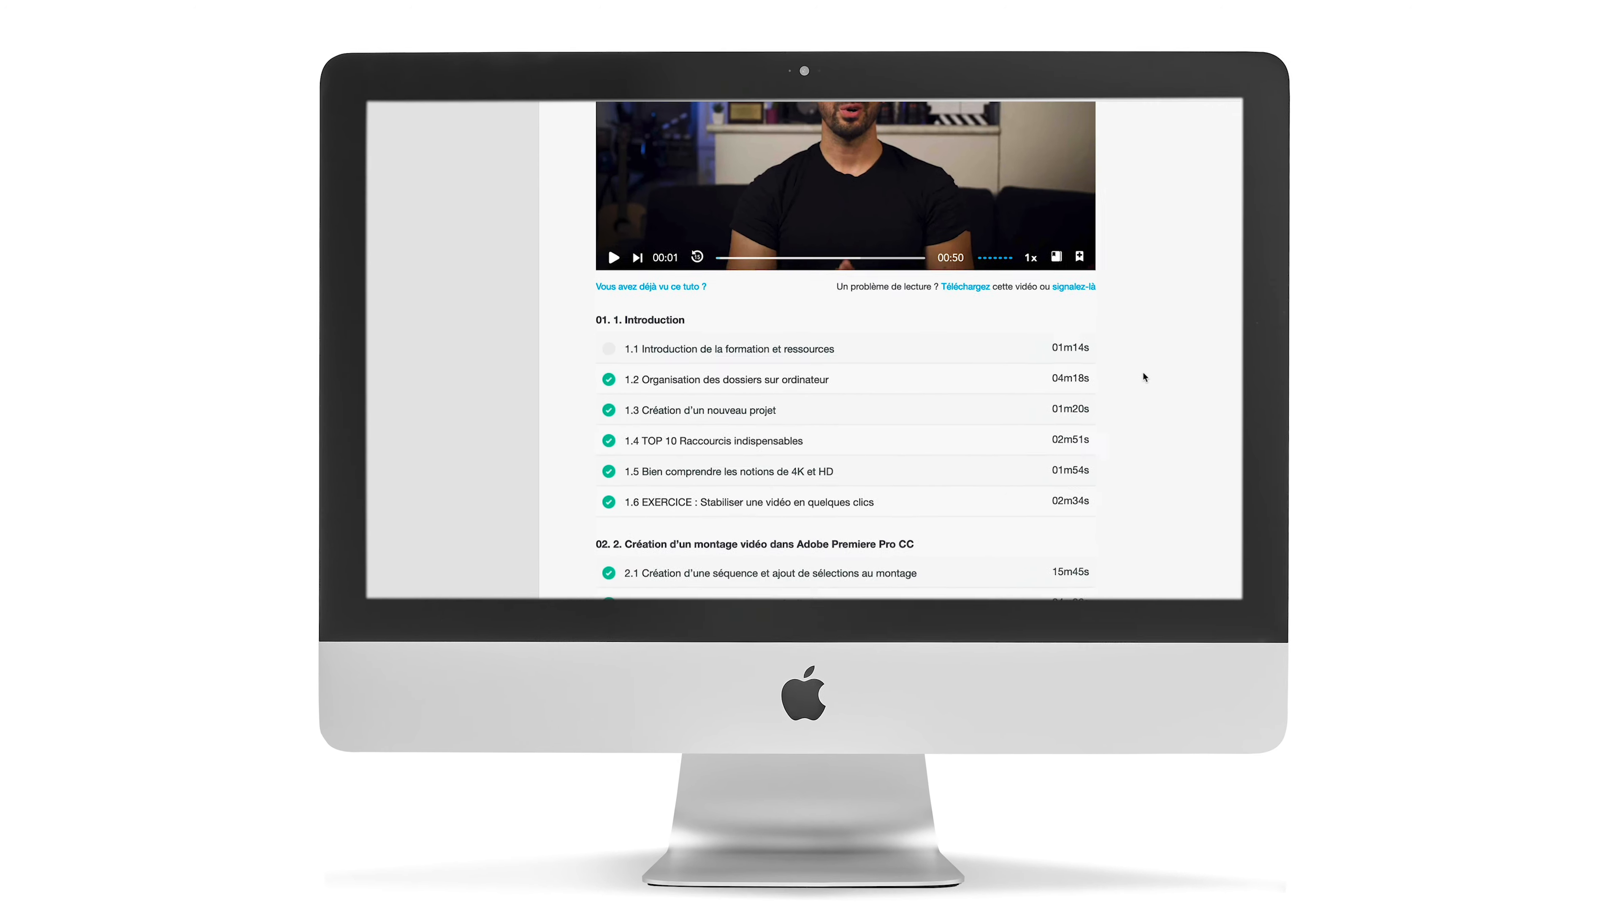
scroll(1168, 388, "down", 7)
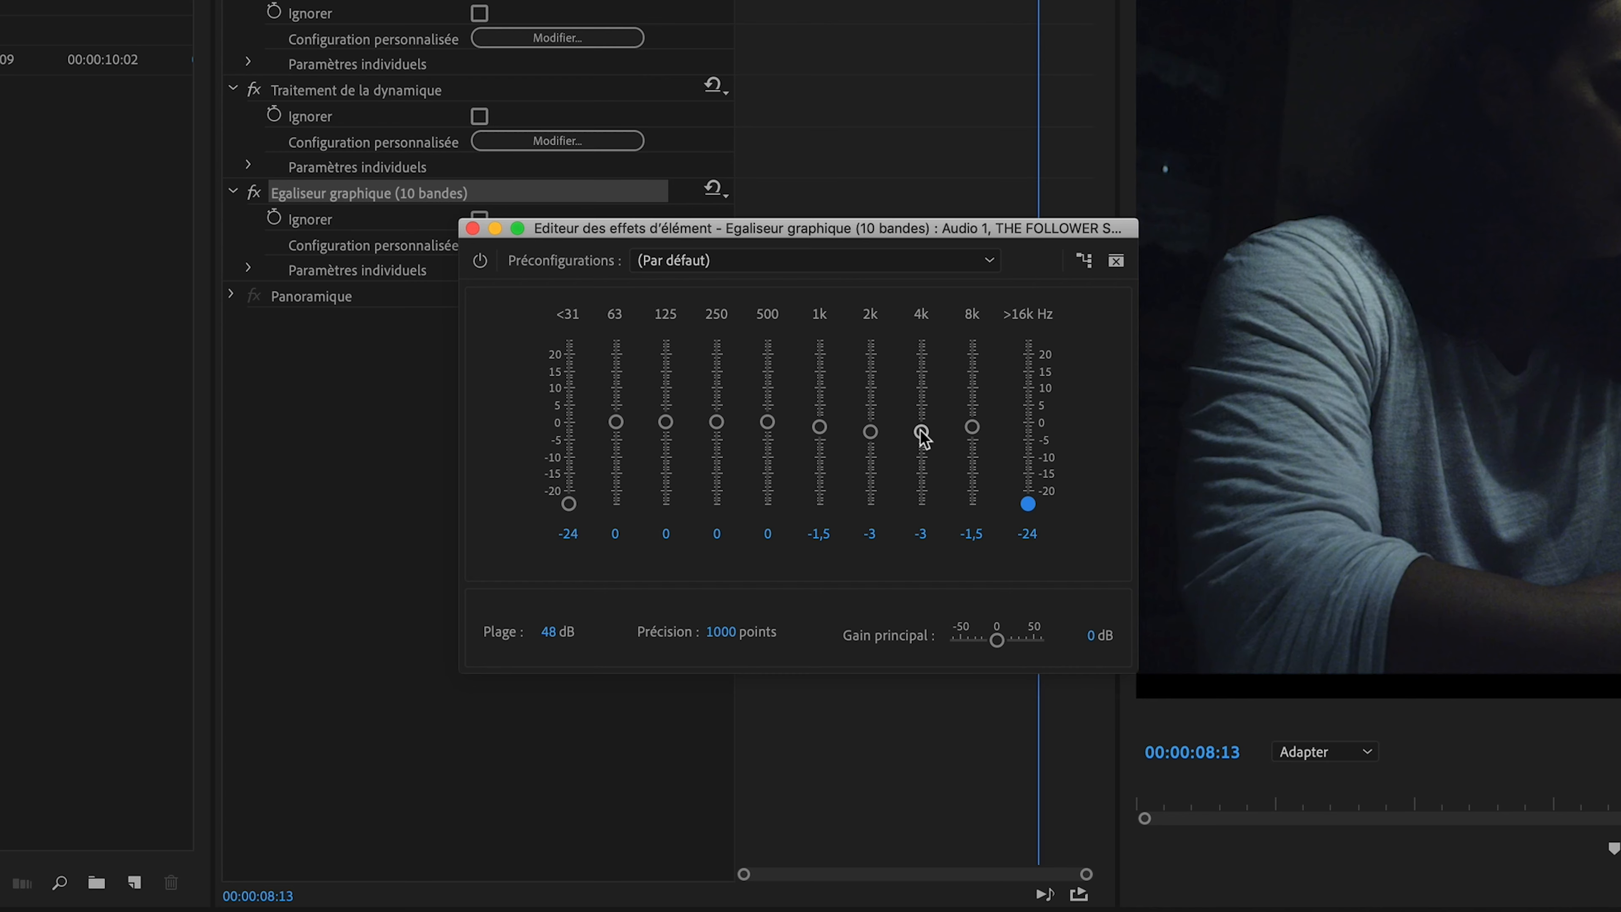
left_click_drag(922, 434, 873, 348)
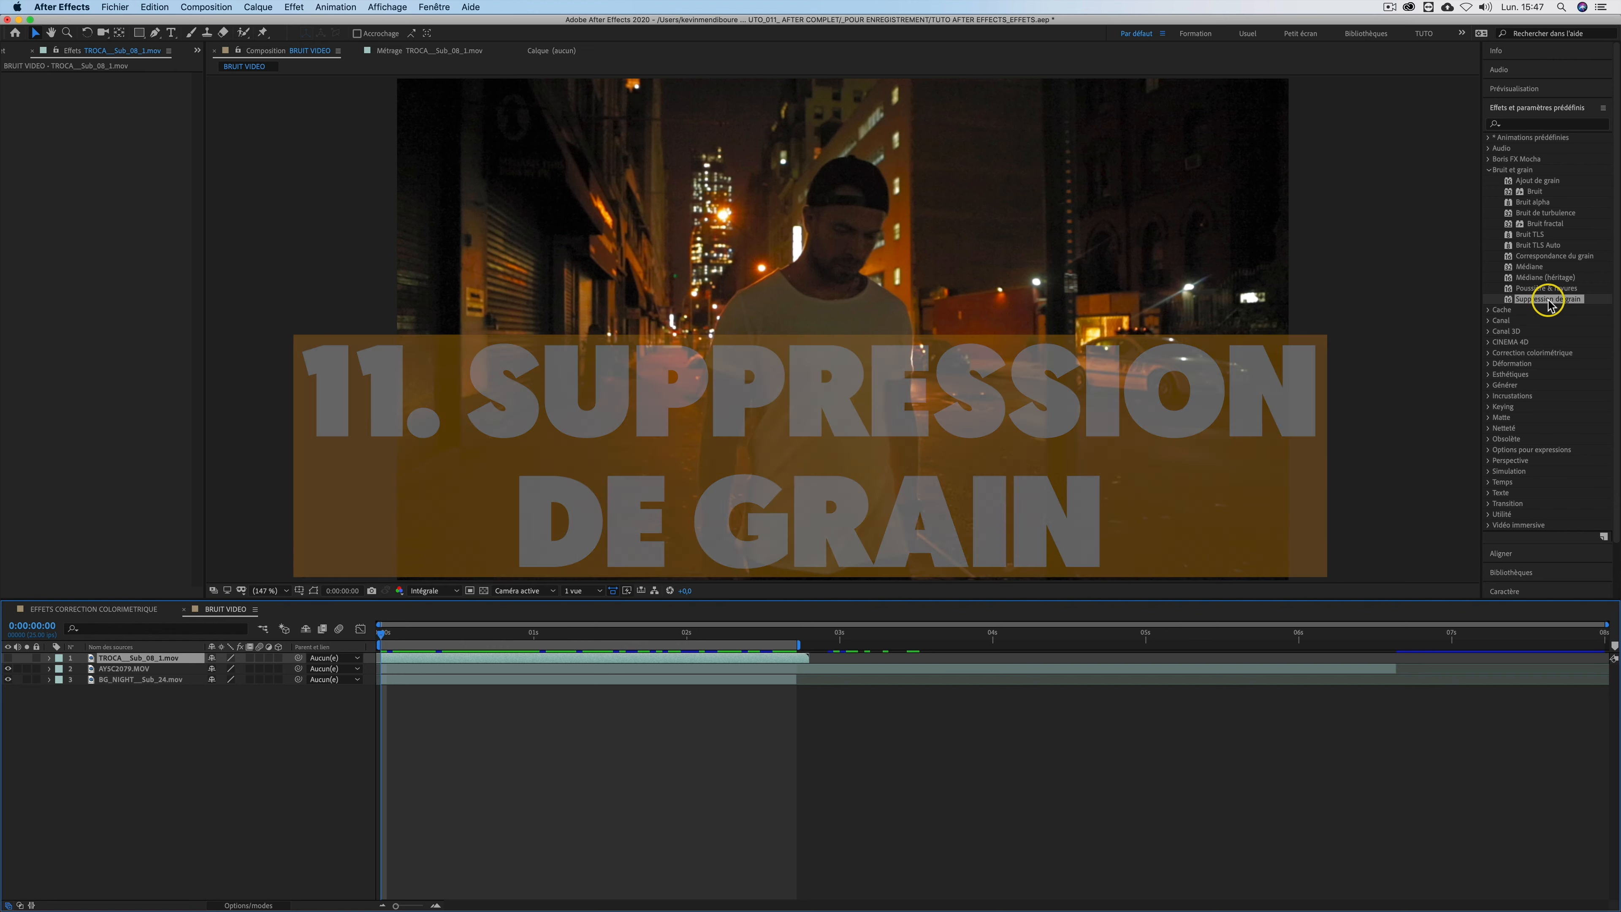
Apply the Suppression de grain effect to the AYSC2079.MOV layer and move its preview area to the dark sky above the lit tower
left_click_drag(1559, 301, 99, 572)
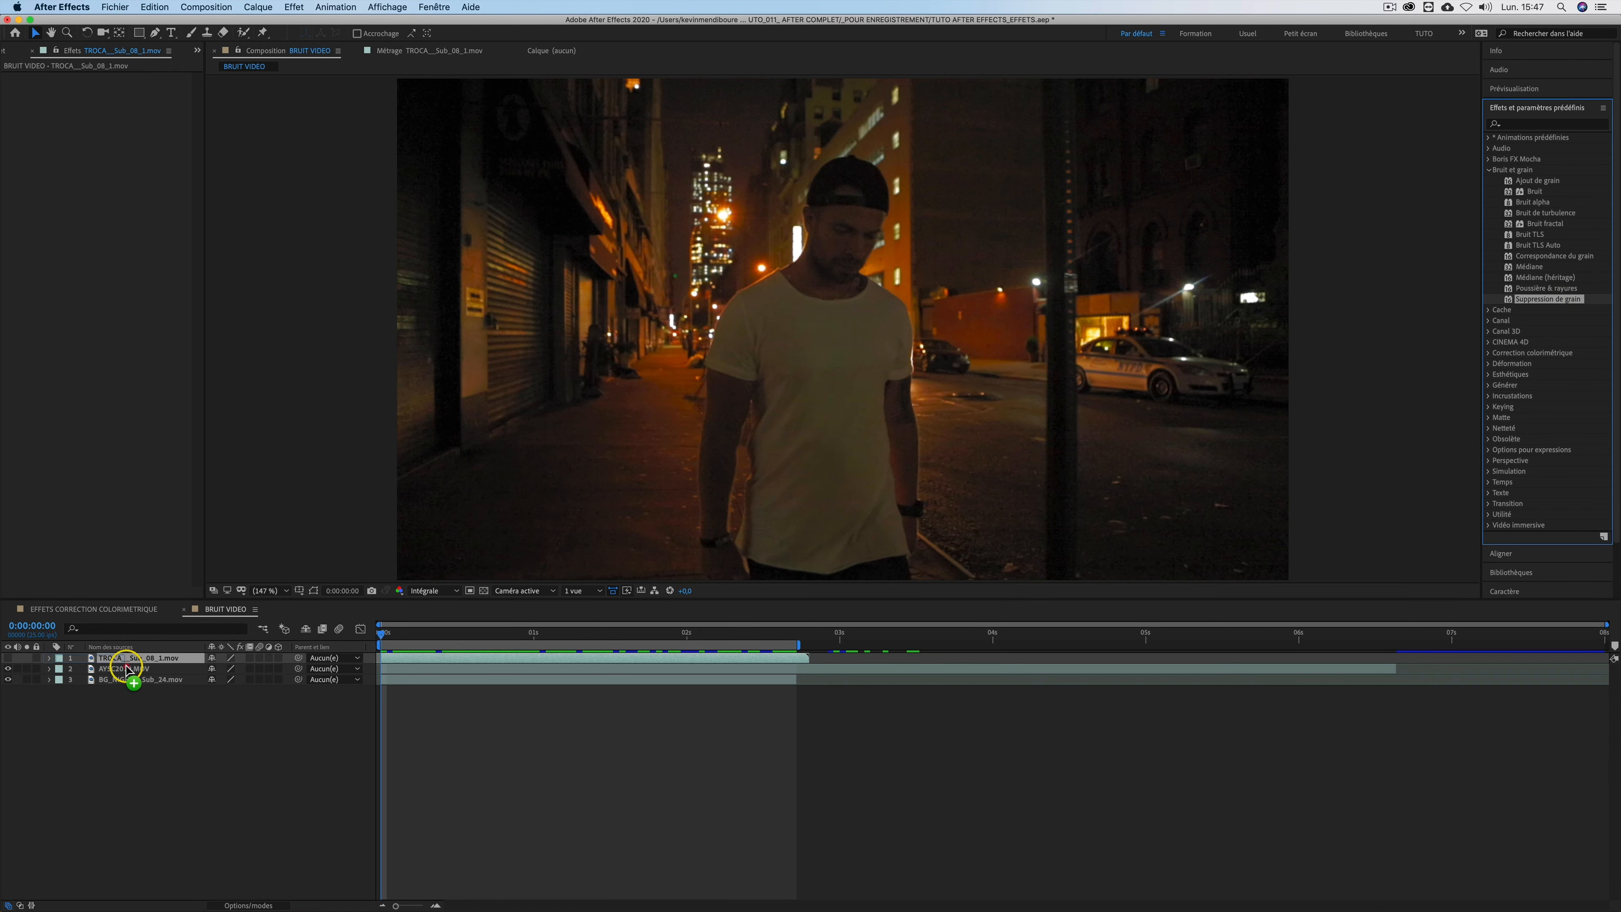
left_click_drag(128, 669, 146, 668)
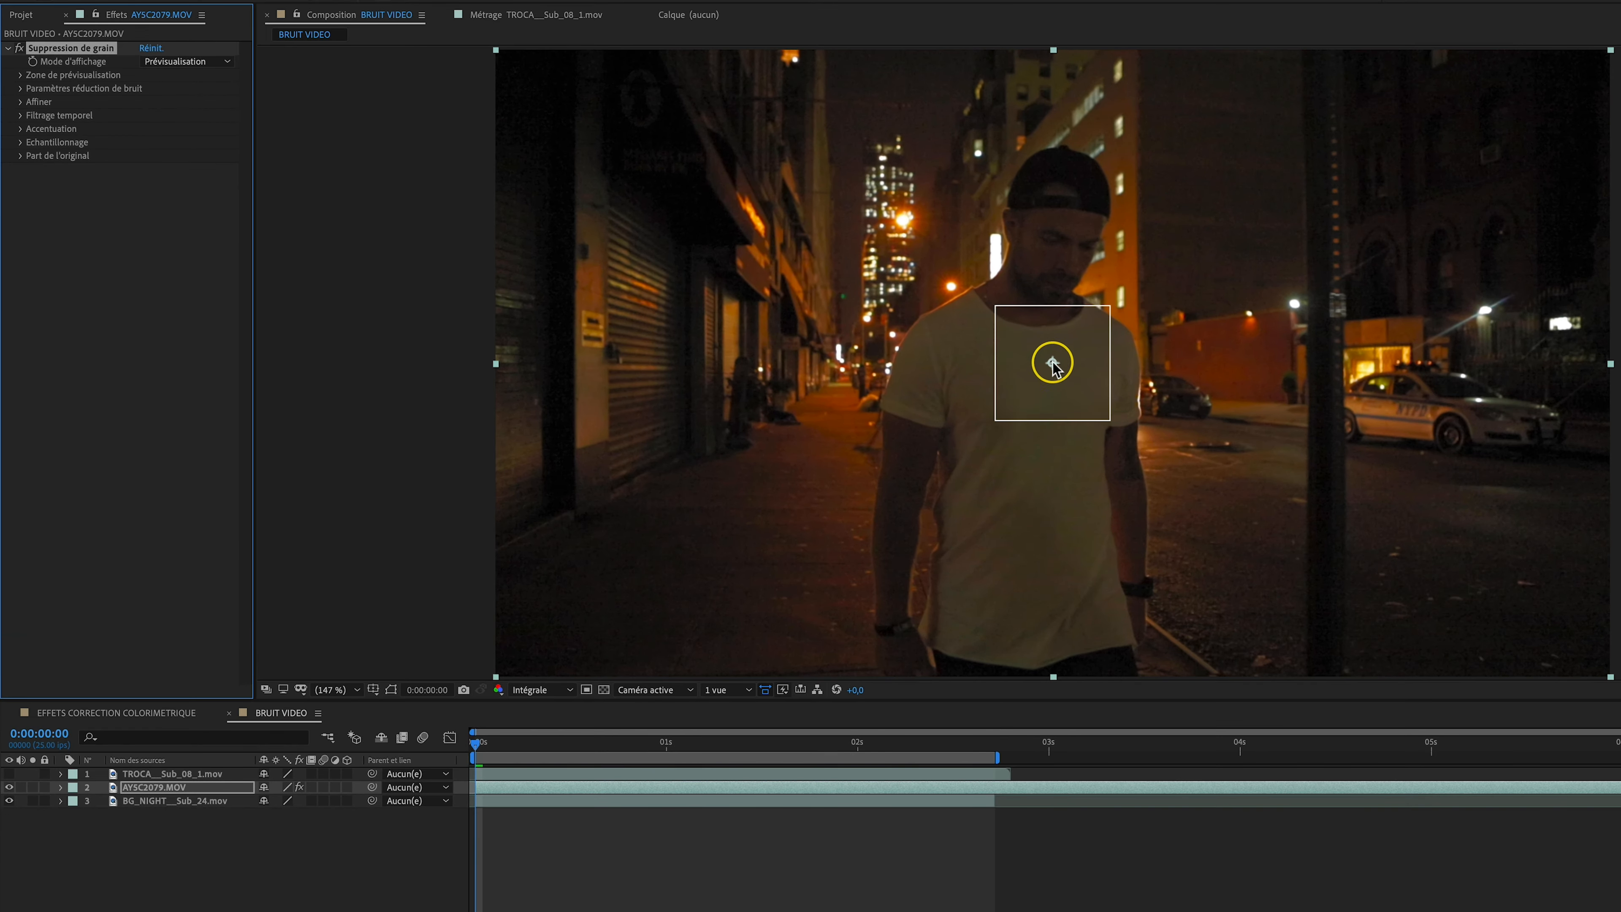
left_click_drag(841, 329, 695, 191)
left_click_drag(868, 191, 869, 97)
scroll(869, 97, "up", 2)
scroll(822, 145, "down", 5)
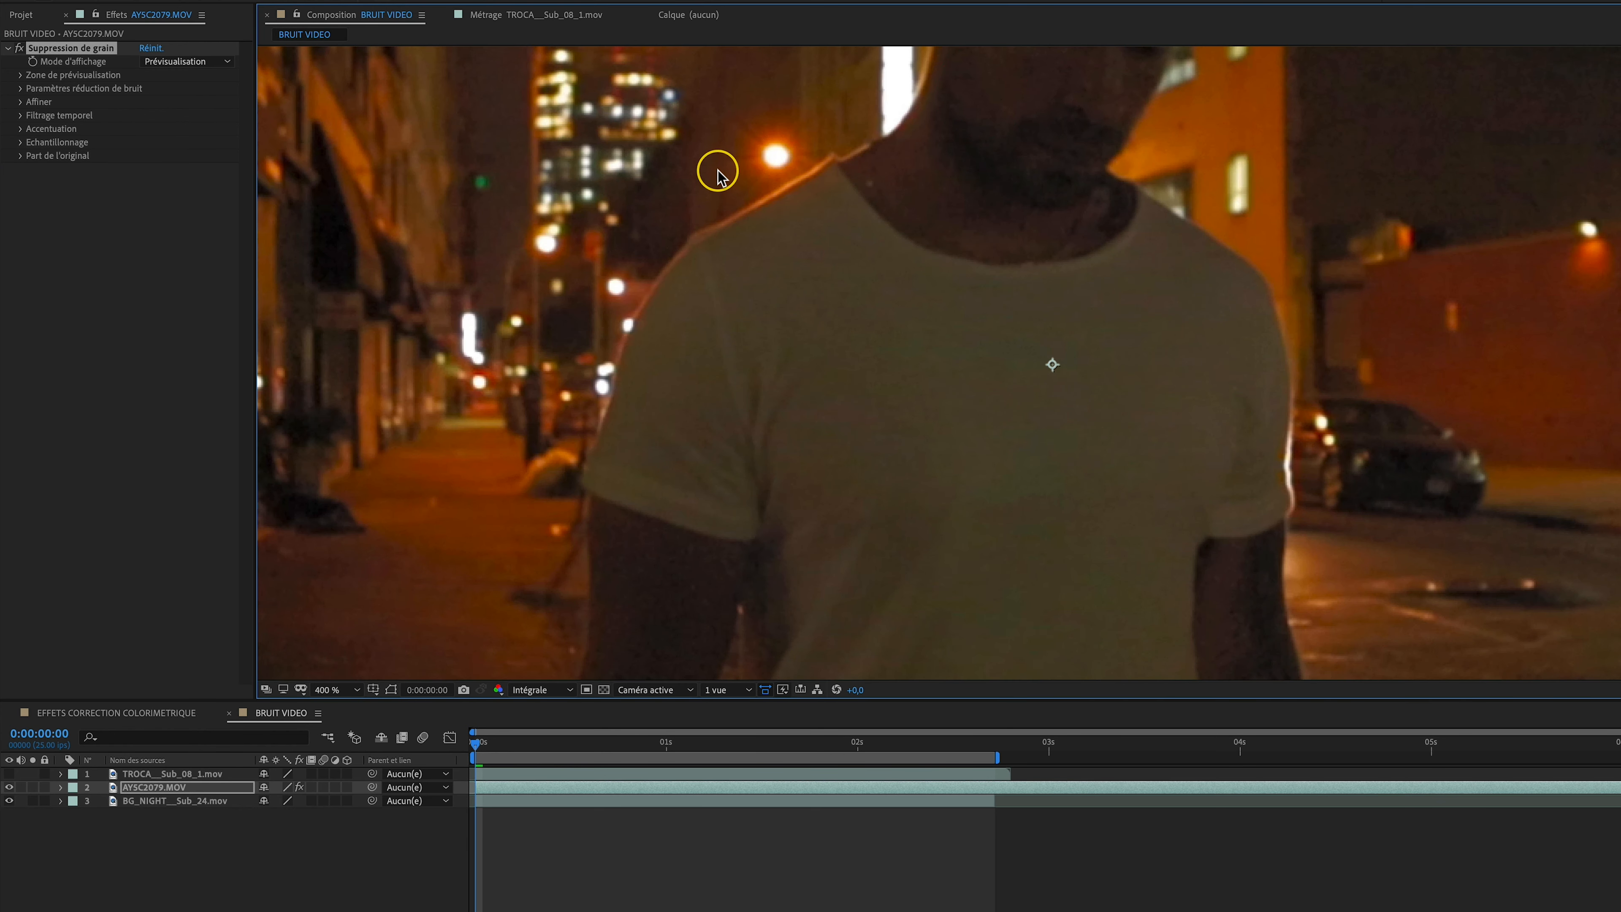
scroll(694, 90, "up", 4)
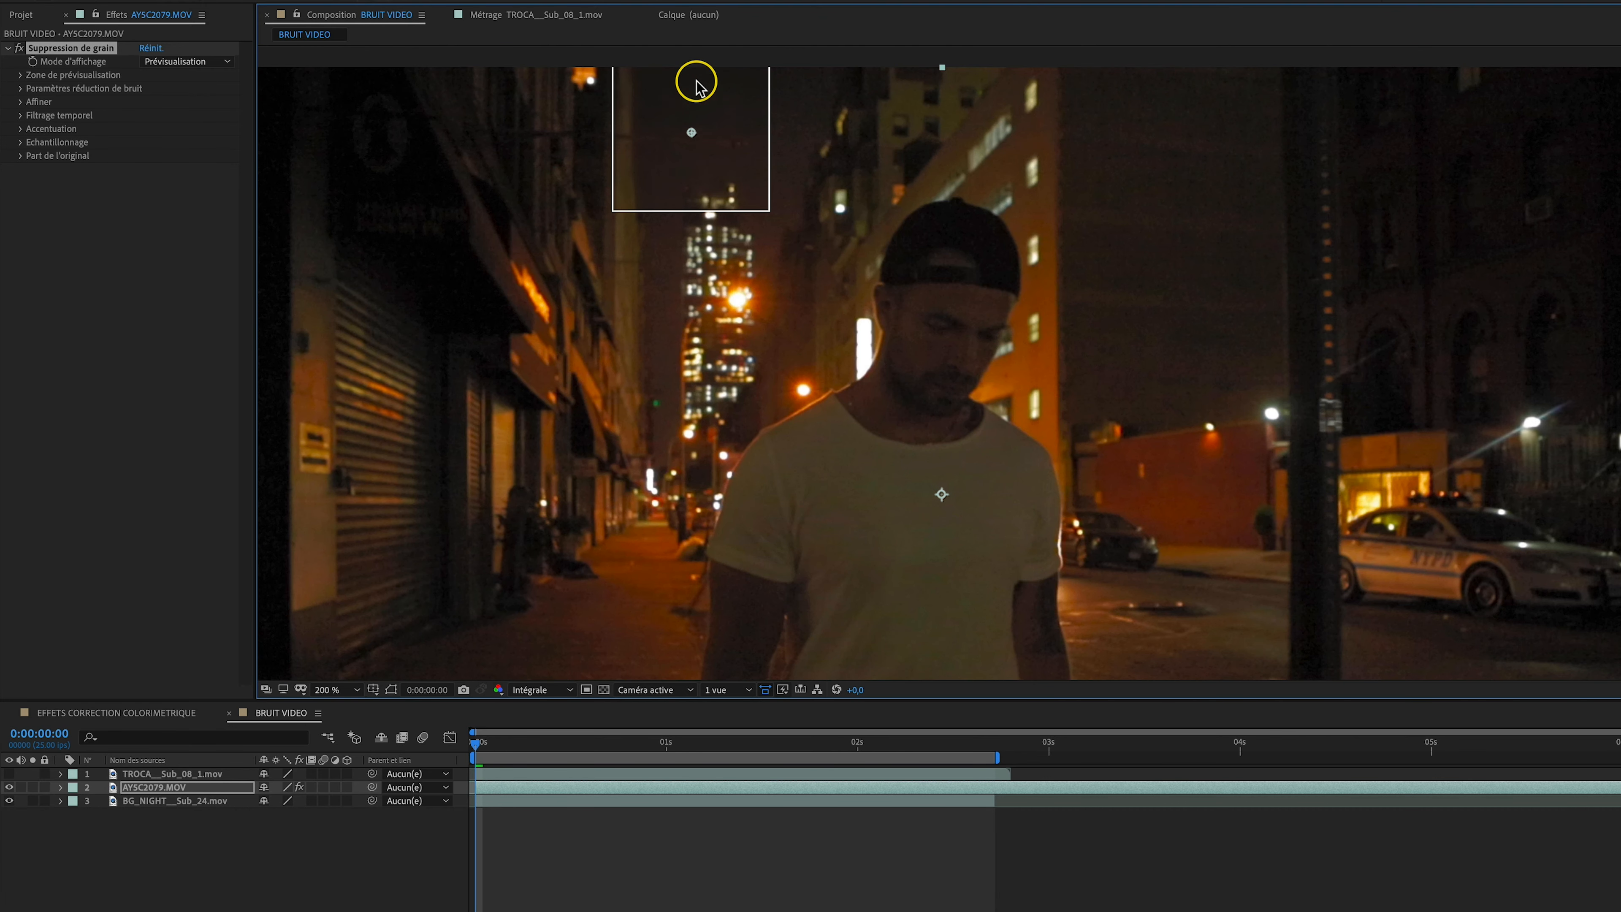
scroll(685, 89, "up", 2)
scroll(698, 146, "down", 1)
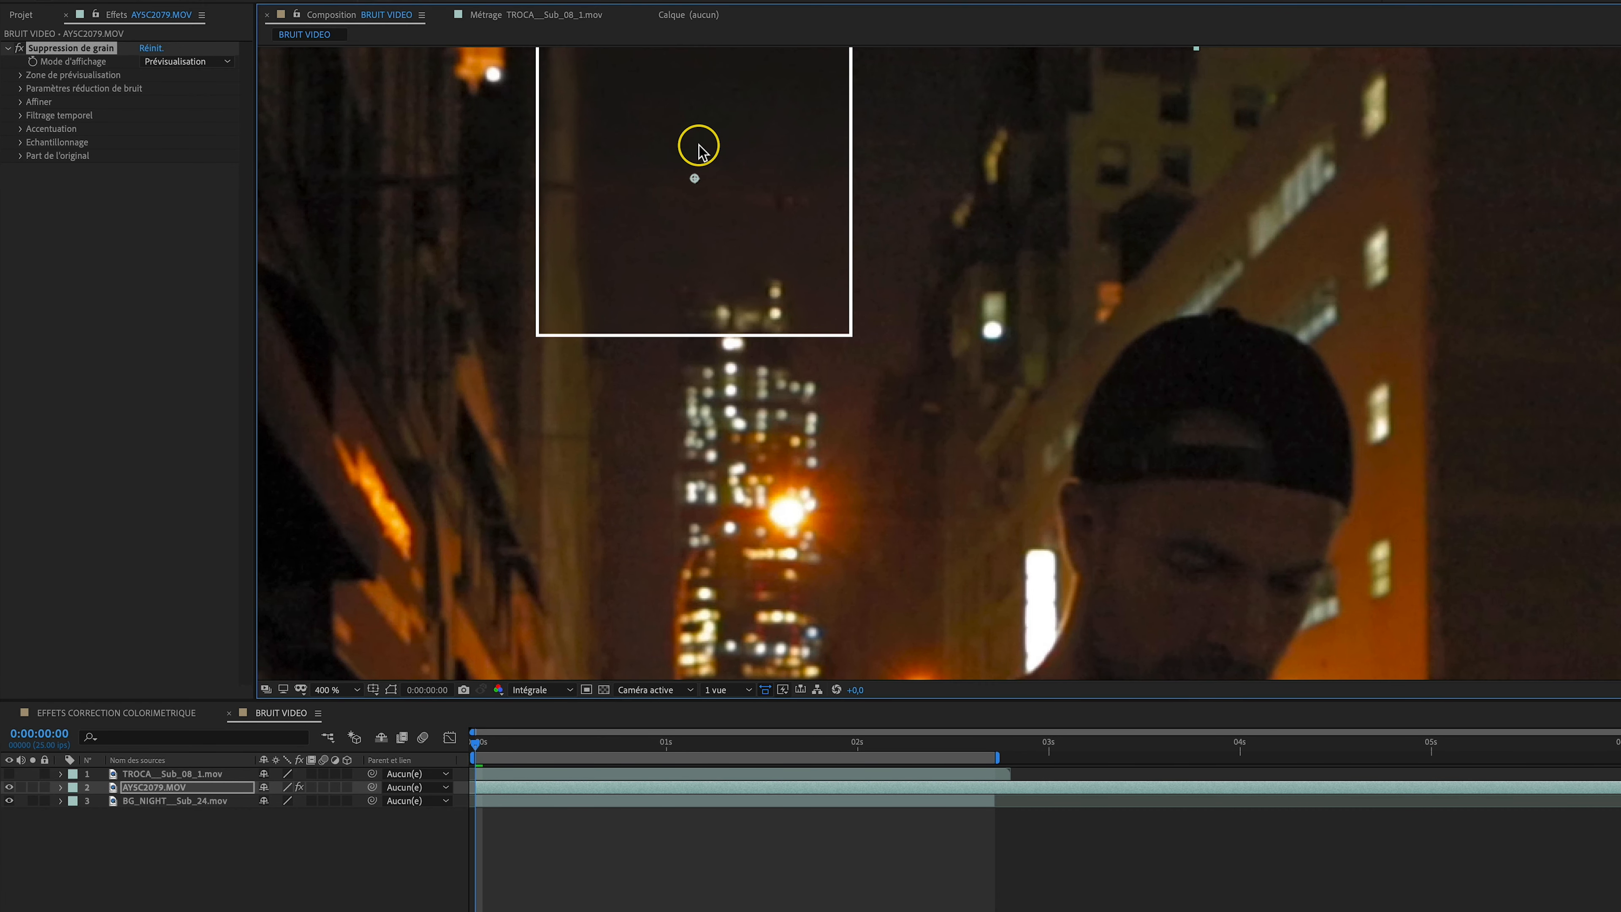
Set the Suppression de grain display mode to Résultat final and inspect the footage close up and with the whole frame fitted
left_click(165, 63)
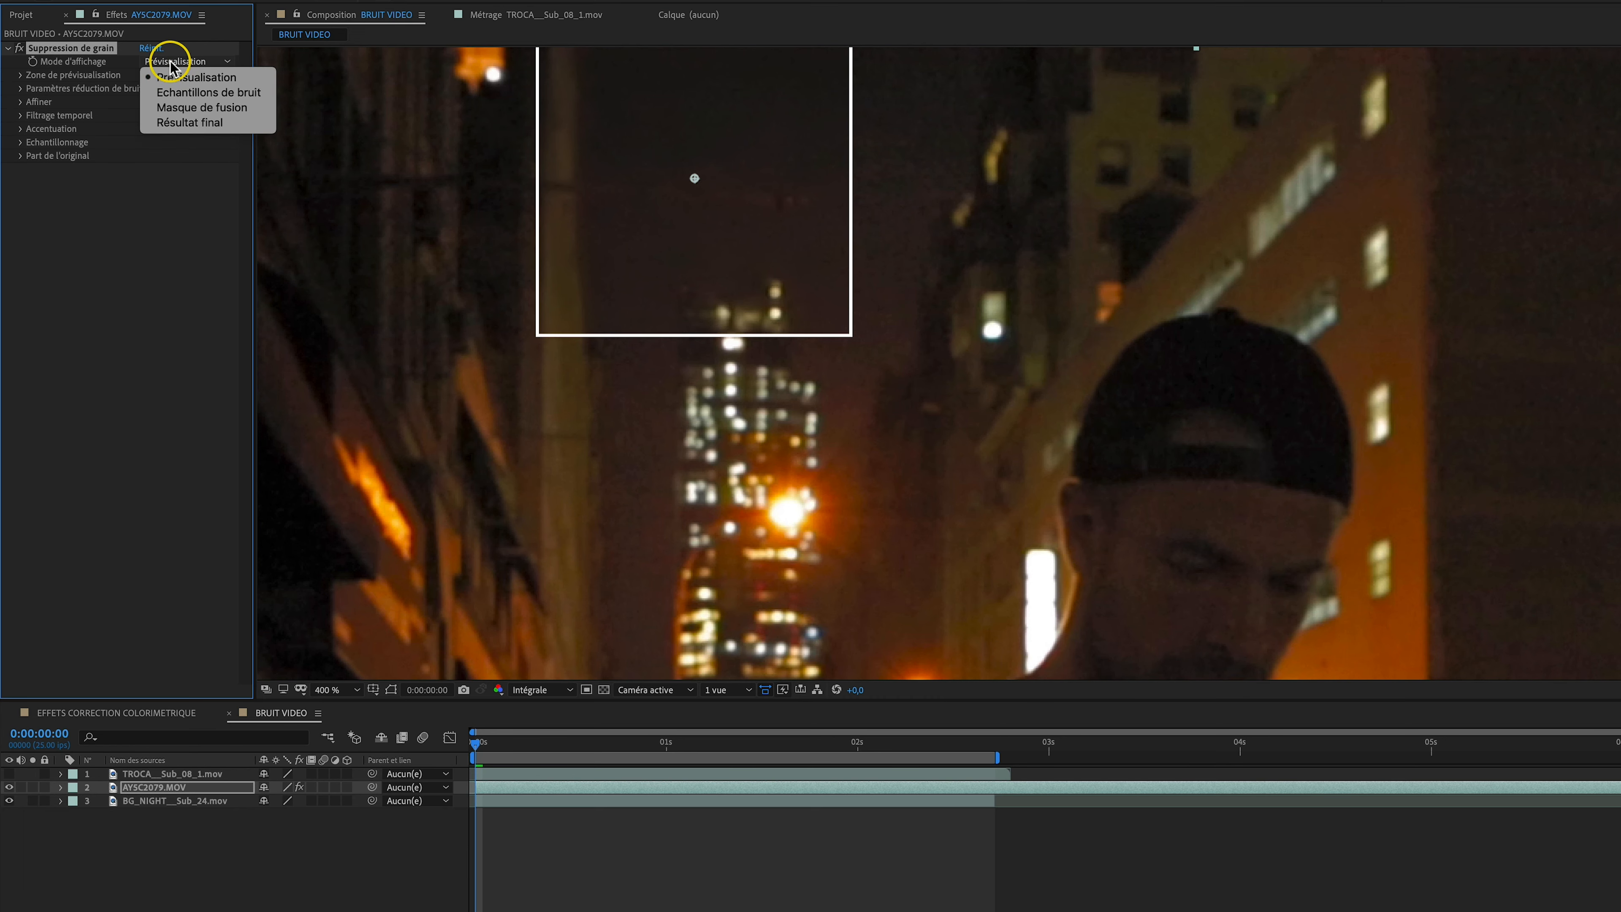
left_click(192, 122)
scroll(1021, 291, "down", 2)
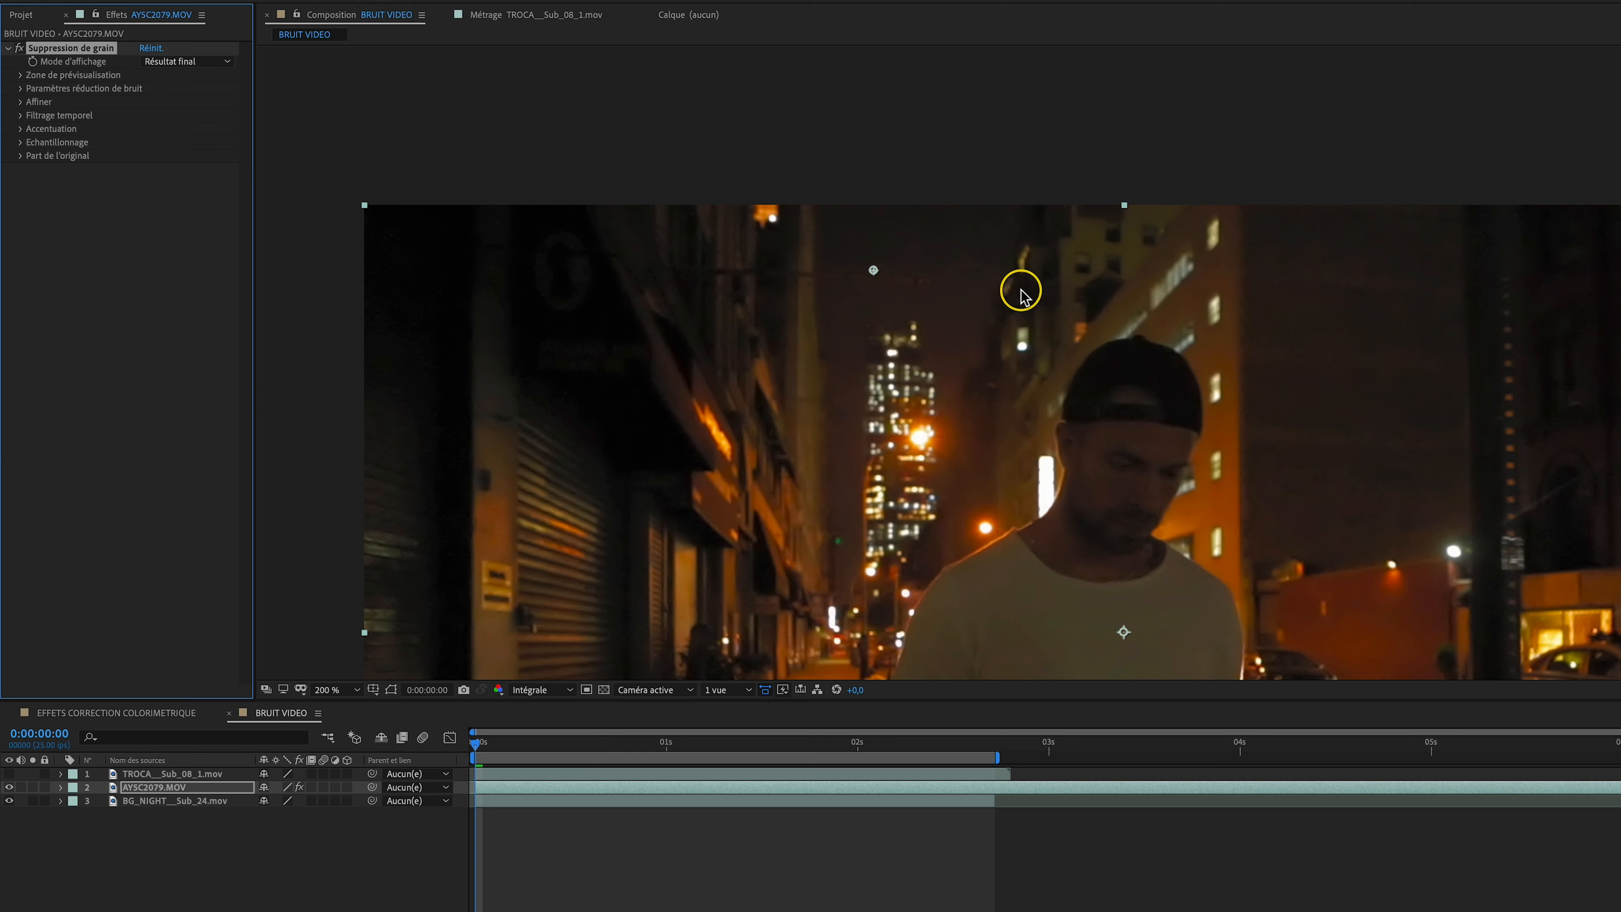
scroll(1046, 358, "up", 1)
scroll(1039, 402, "down", 1)
scroll(1038, 403, "up", 1)
scroll(1038, 402, "down", 1)
left_click(336, 690)
left_click(333, 712)
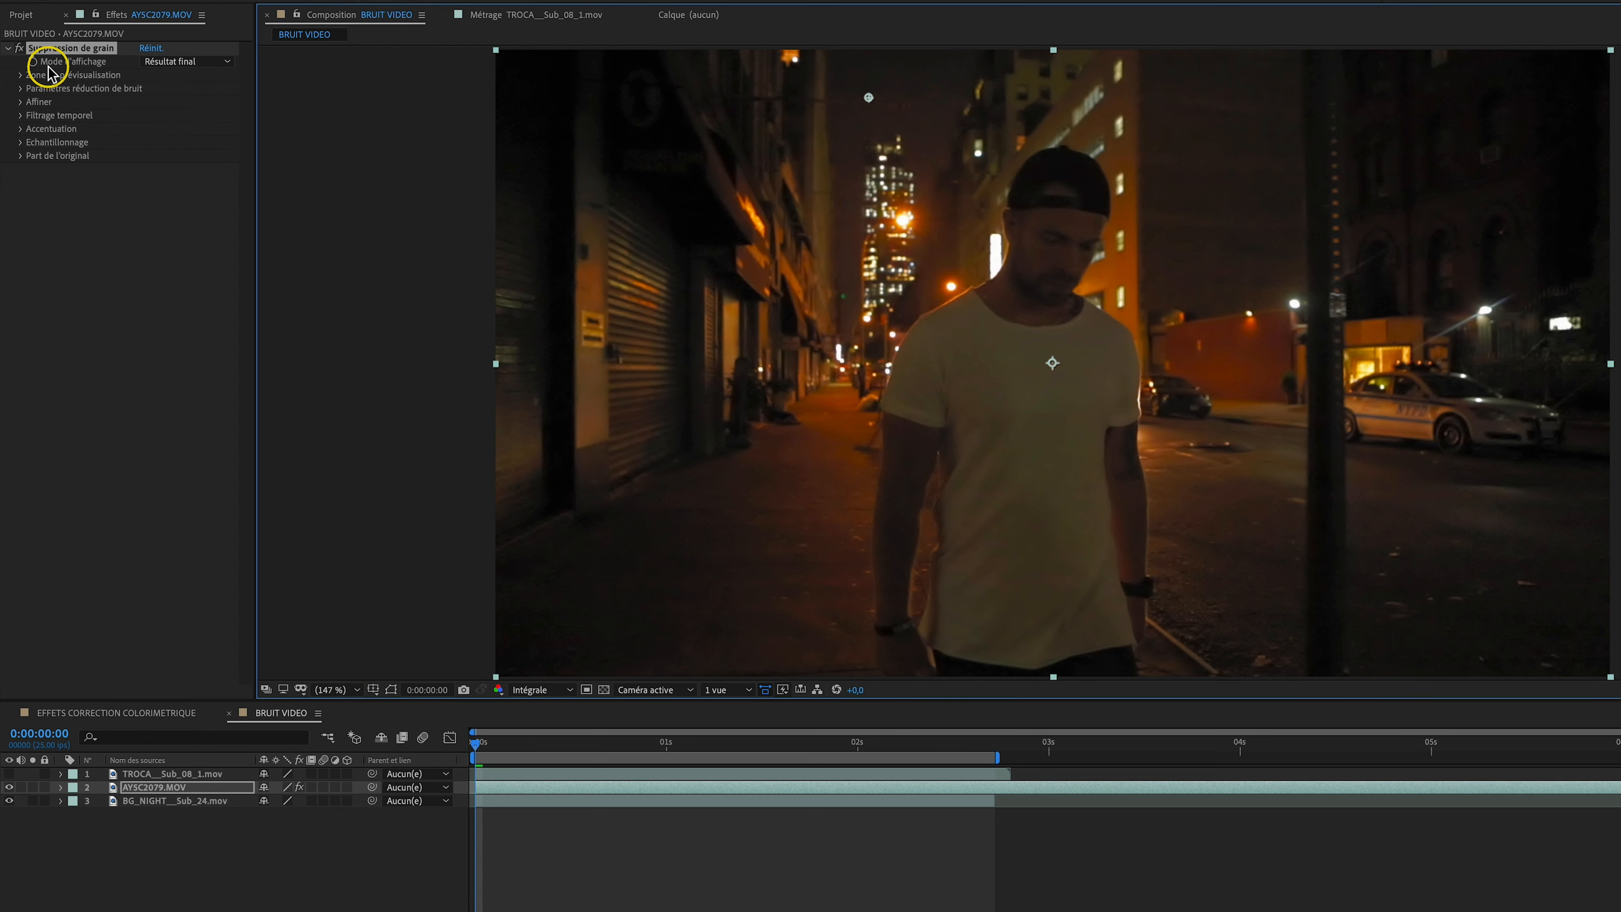
Compare the footage with Suppression de grain off and on, and set its display mode back to Prévisualisation
left_click(19, 49)
left_click(19, 49)
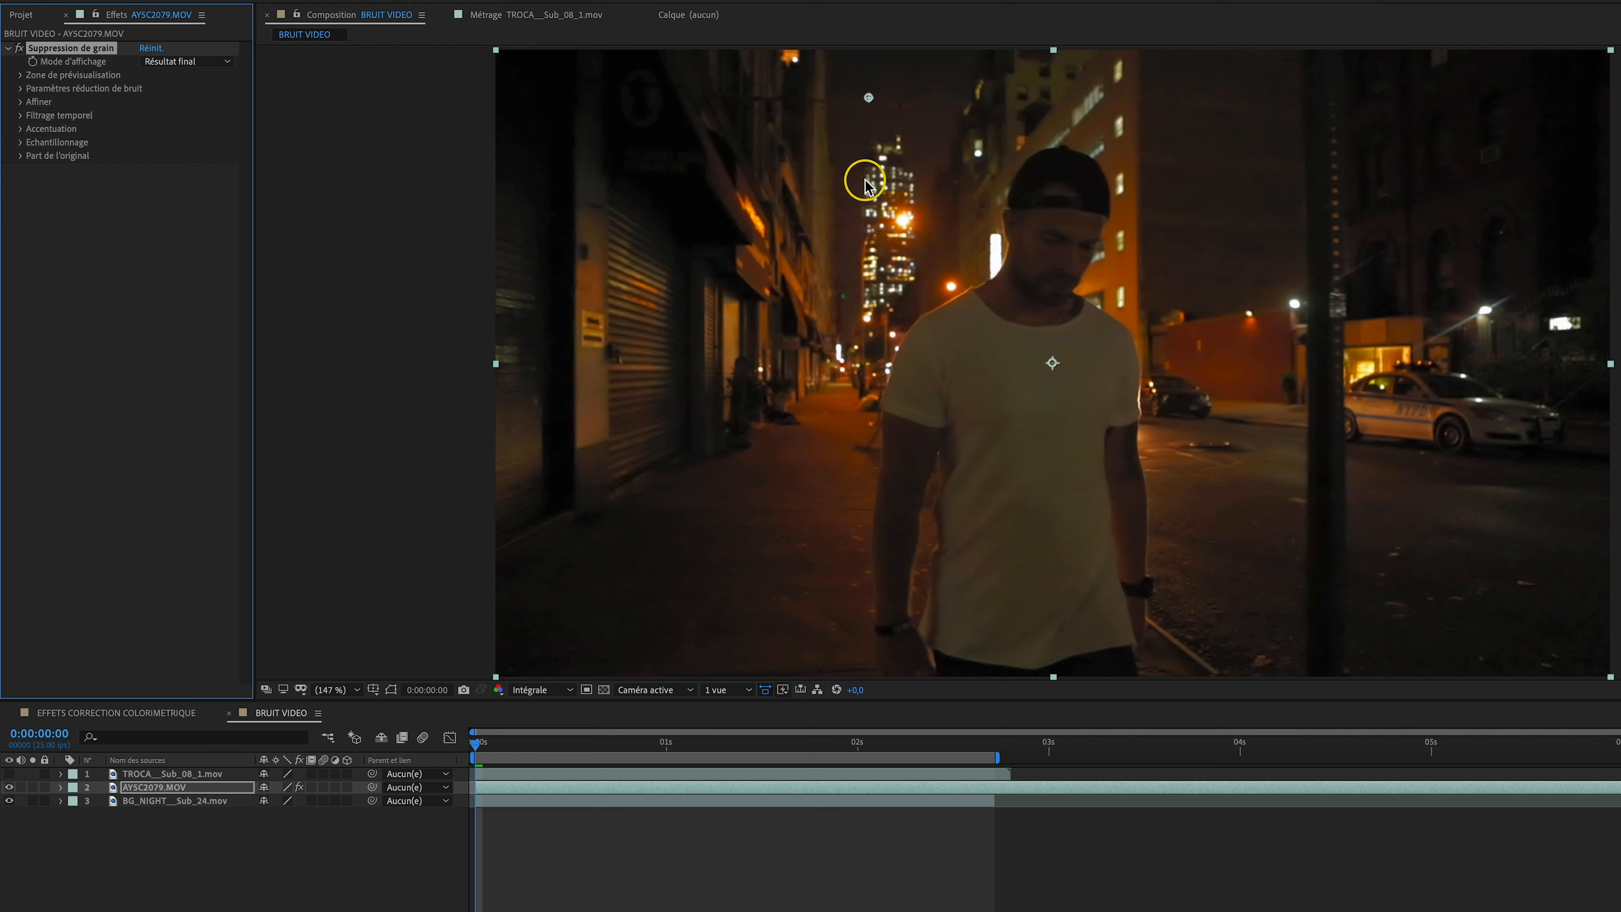
scroll(847, 99, "up", 3)
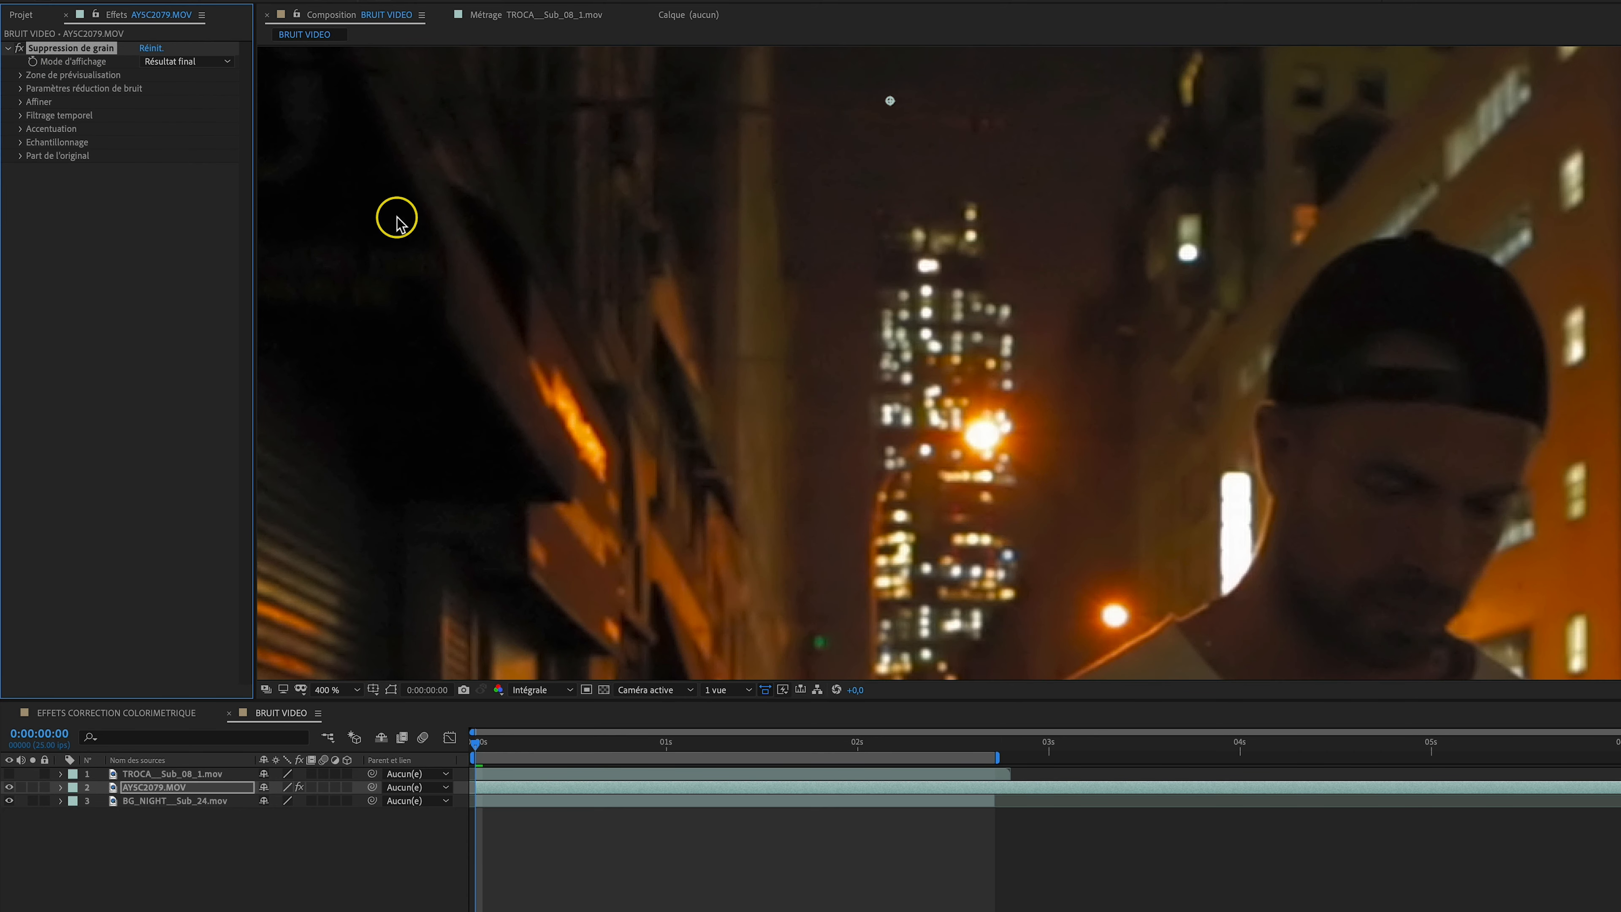
left_click(171, 61)
left_click(187, 77)
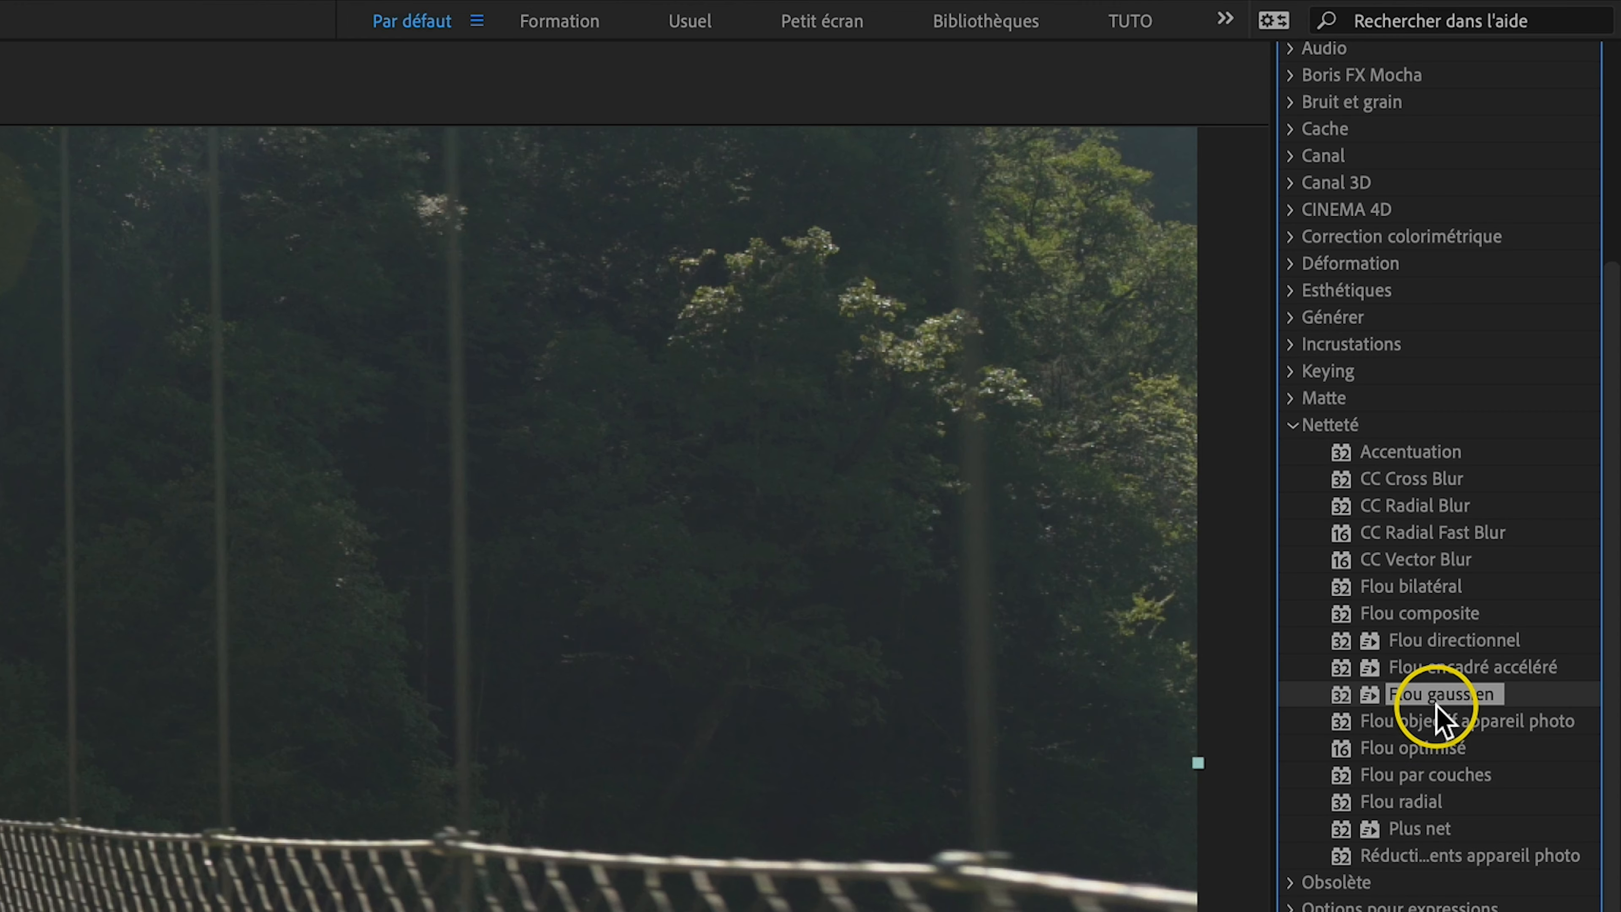
Apply the Flou gaussien effect to the C0027.MP4 layer and set Flou to 217,5
left_click_drag(1443, 701, 791, 368)
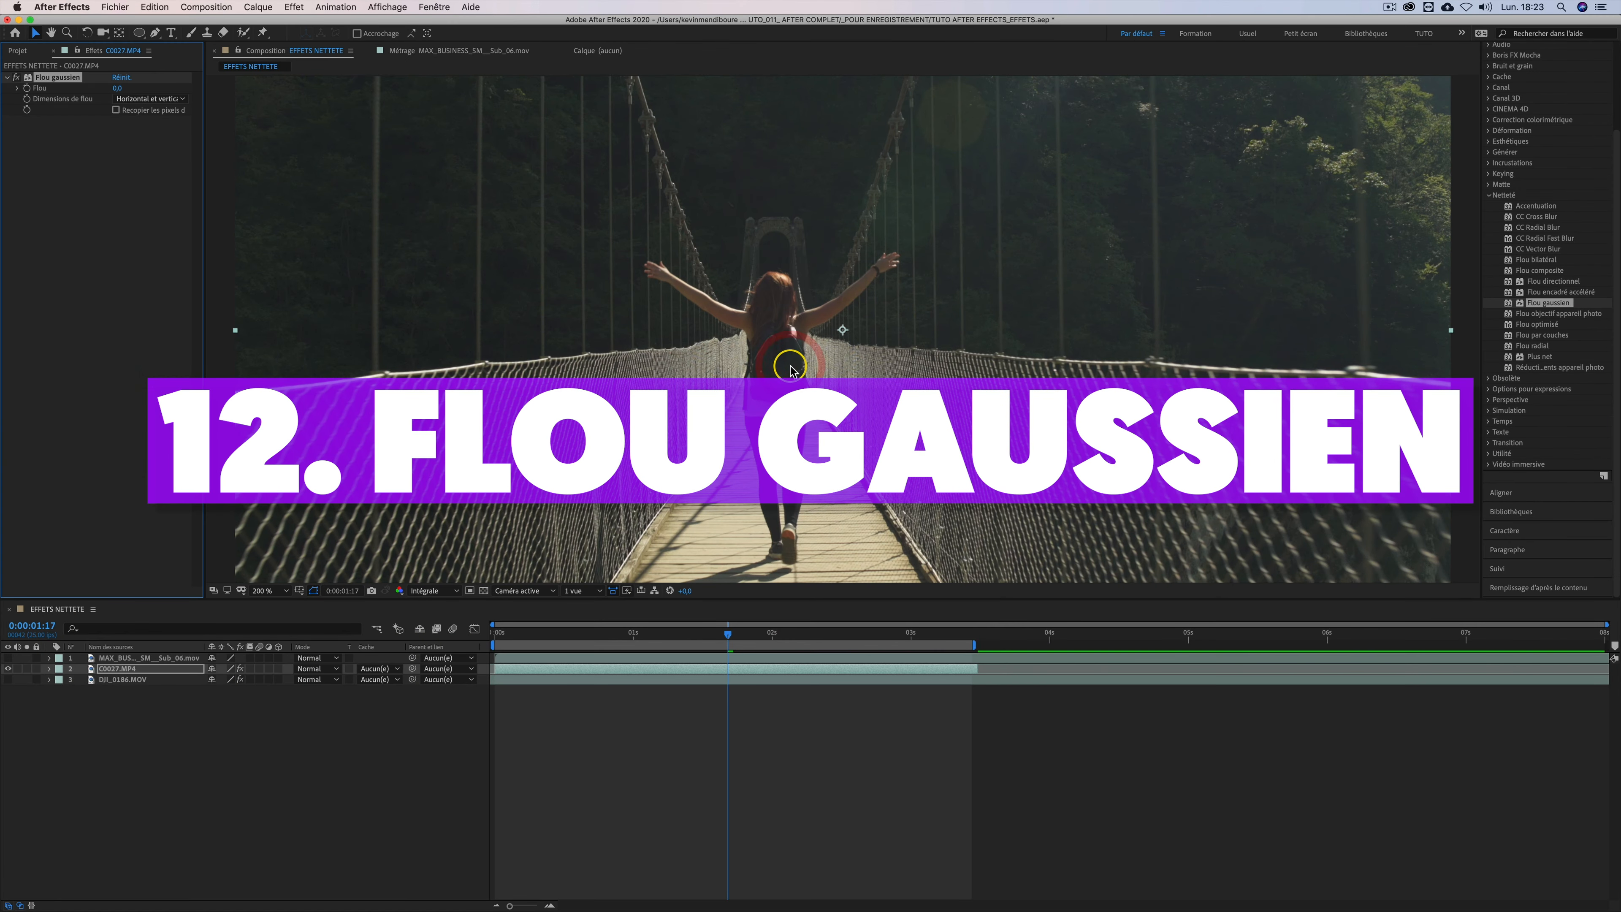
left_click(18, 89)
left_click_drag(35, 106, 183, 110)
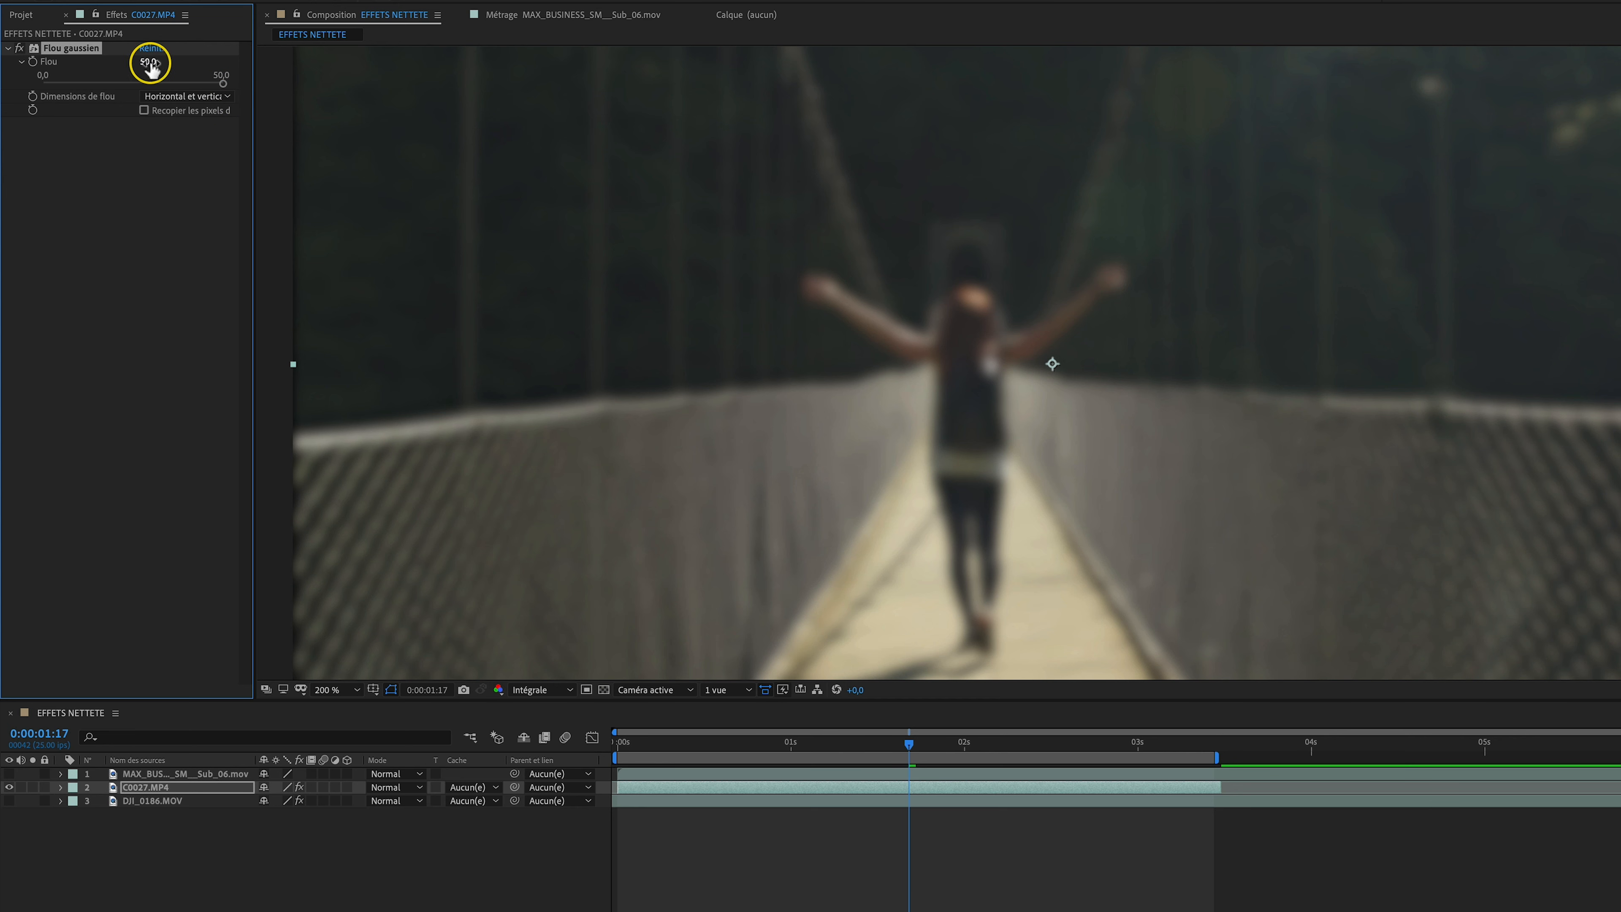
left_click_drag(149, 63, 575, 64)
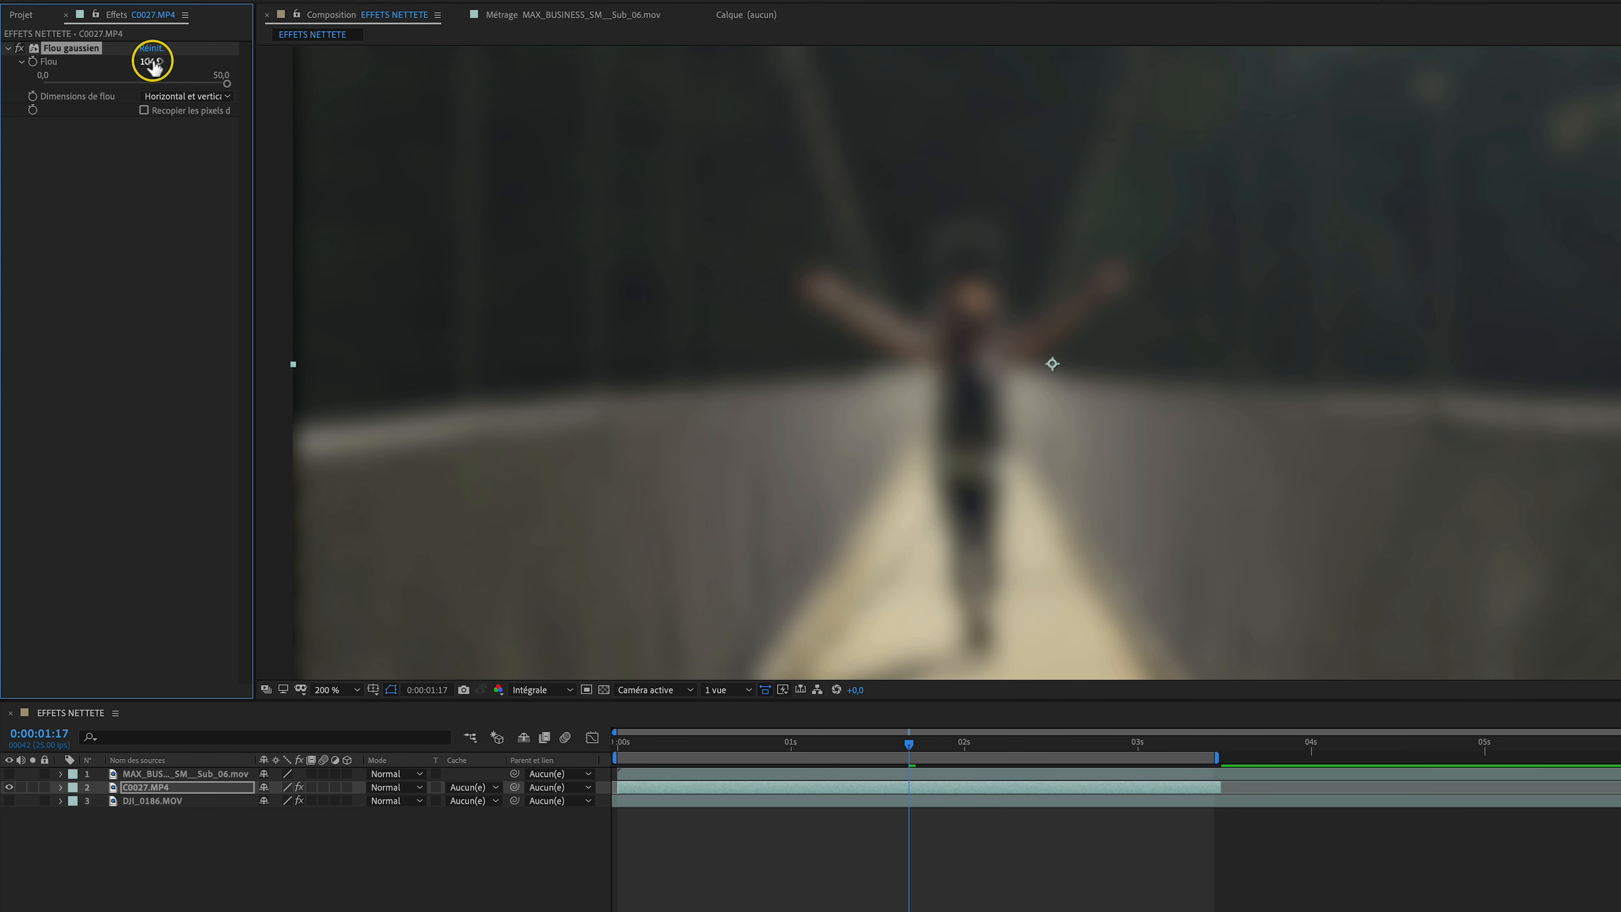
left_click_drag(151, 63, 244, 62)
Turn on the edge pixel repetition option (Recopier les pixels) for the Flou gaussien effect, with the whole frame in view
key("comma")
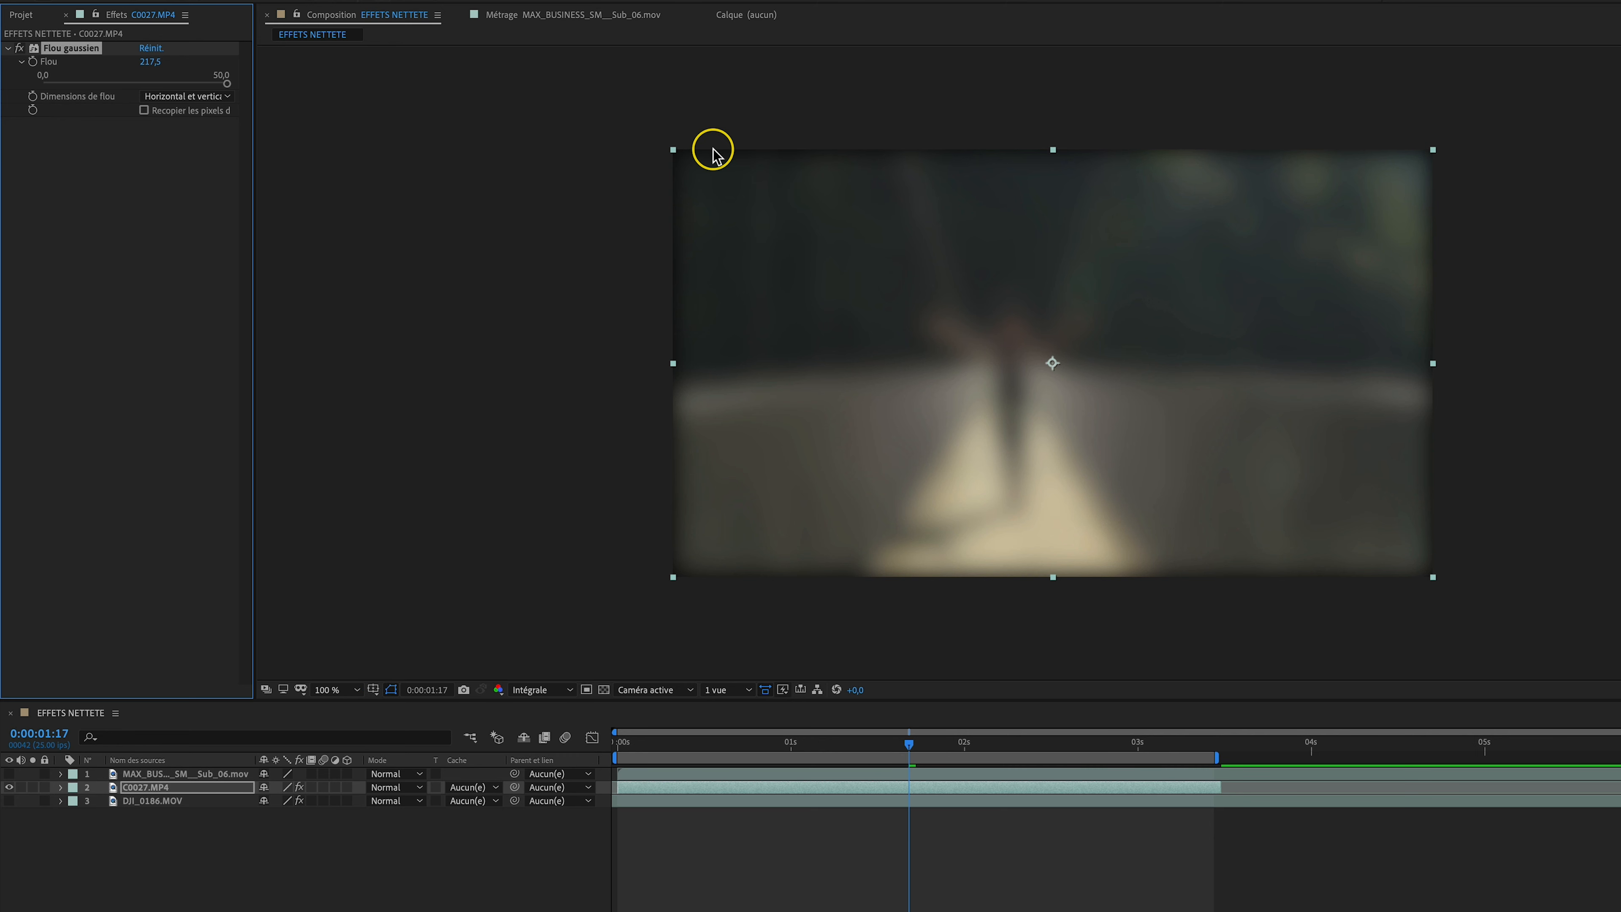
left_click_drag(252, 122, 287, 120)
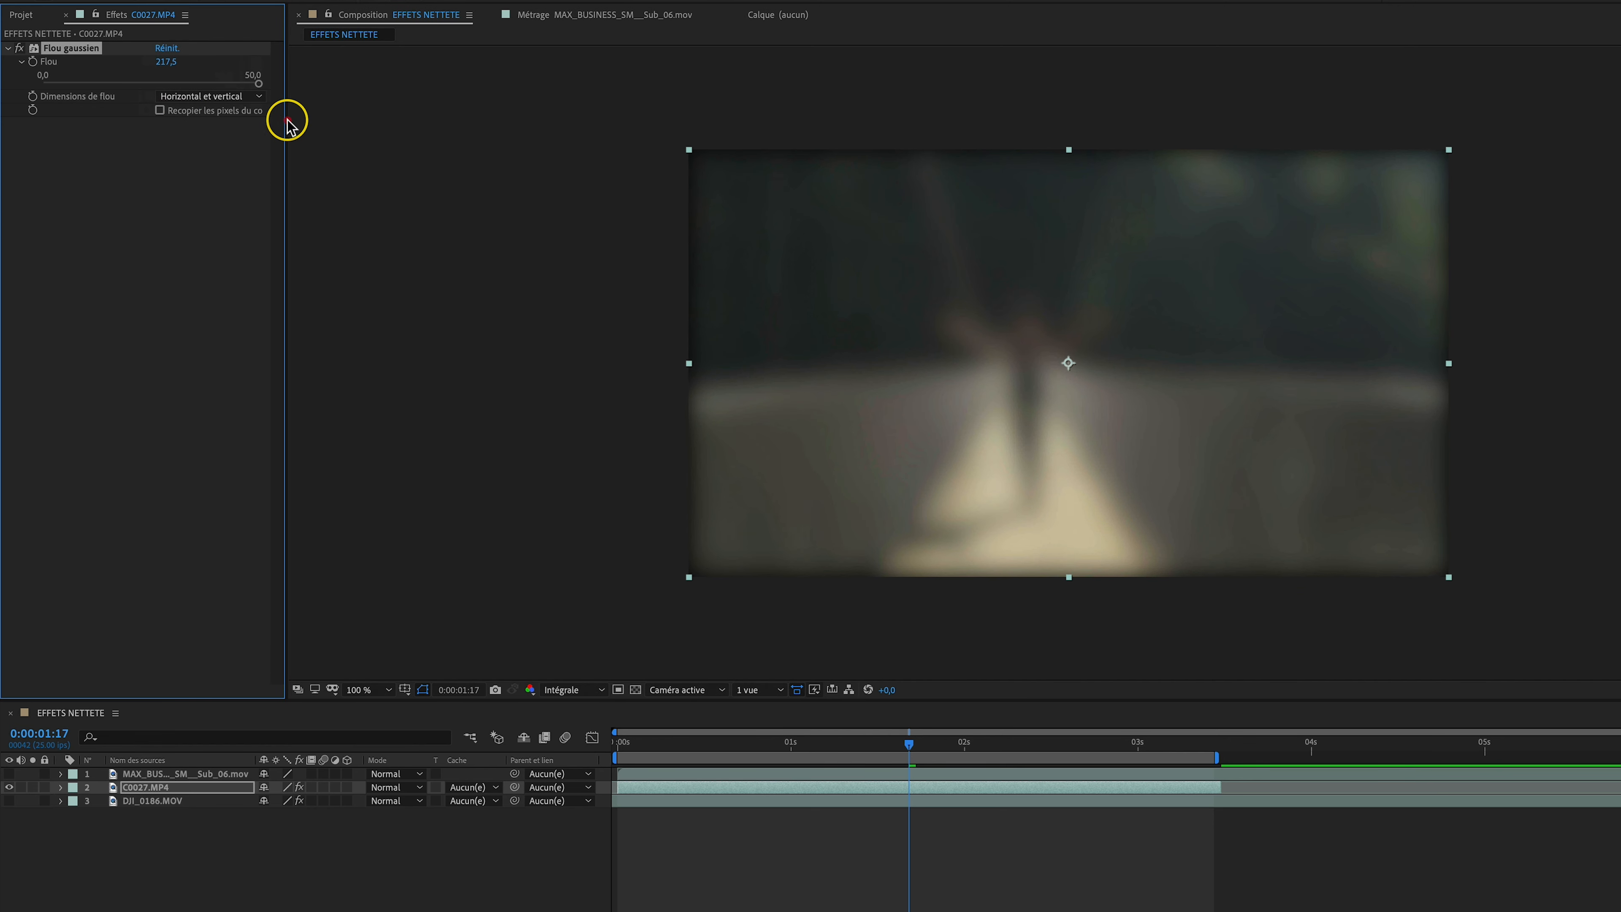
left_click(158, 111)
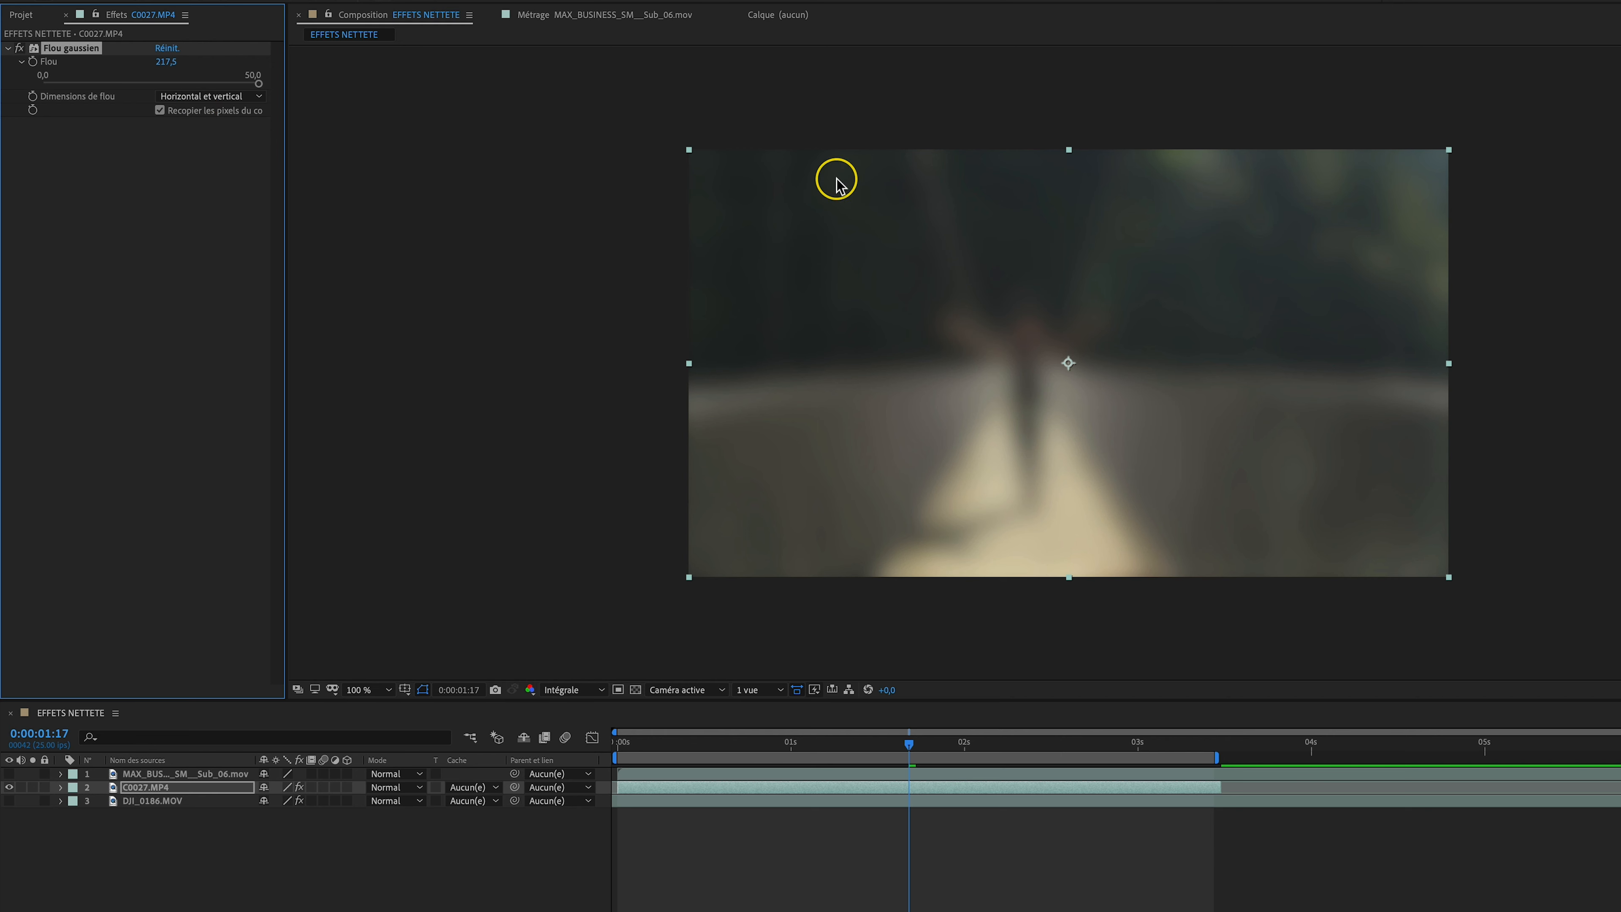
Play back the composition from near its start
left_click(203, 911)
left_click_drag(938, 739, 645, 741)
key("space")
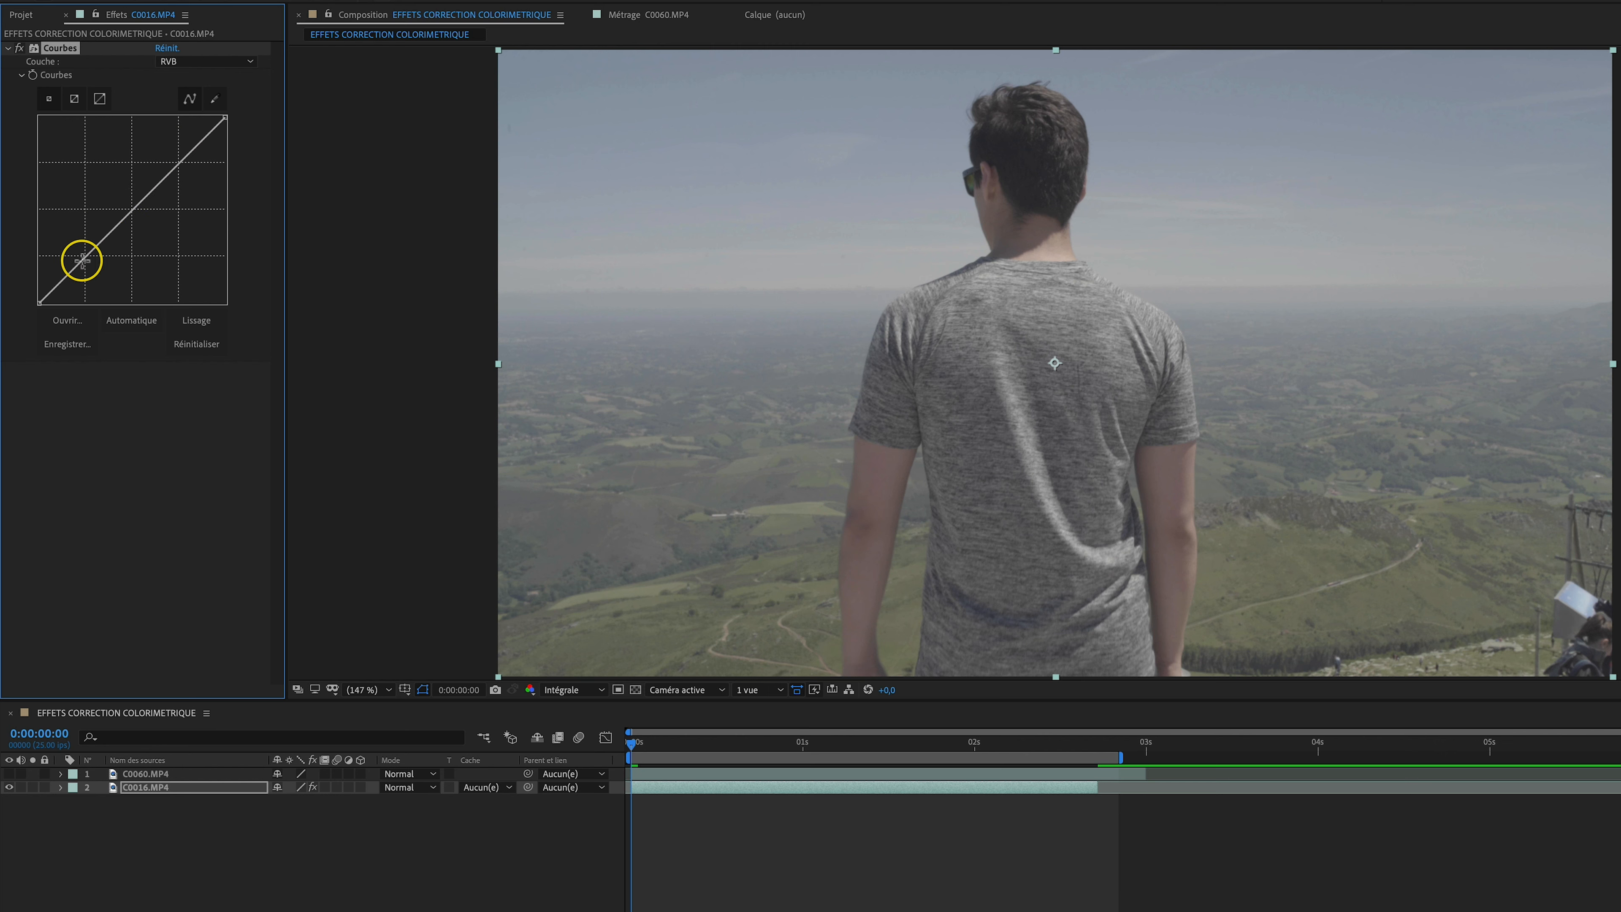
Anchor the midtones on the RVB curve of the C0016.MP4 layer and pull the shadows down with two lower points
left_click(129, 208)
left_click_drag(87, 254, 98, 263)
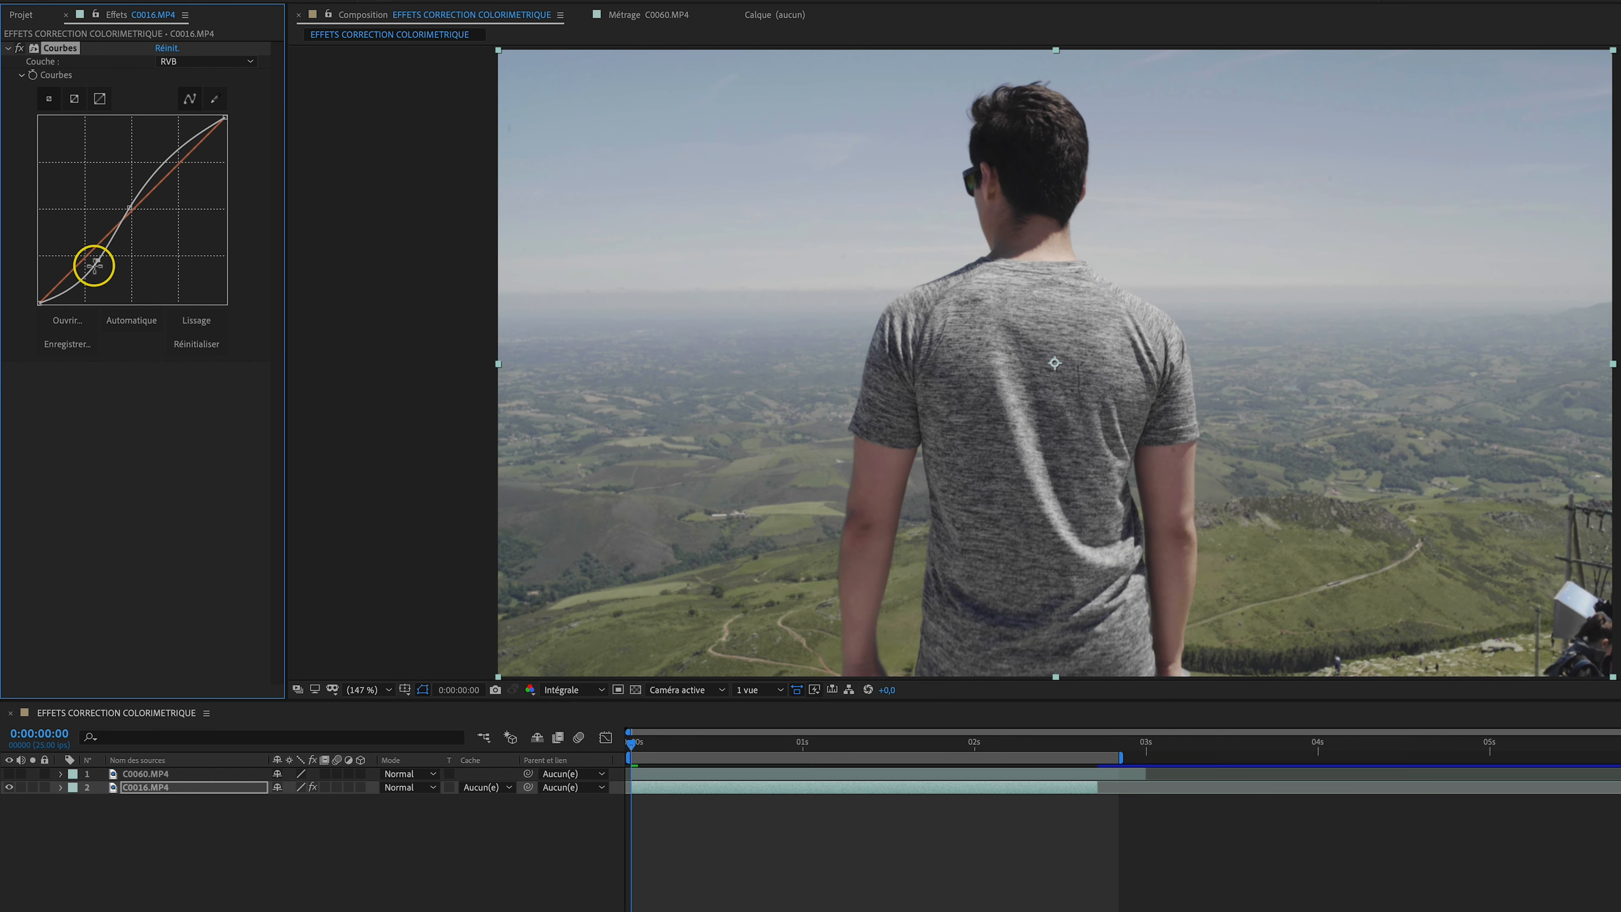
left_click_drag(99, 261, 94, 258)
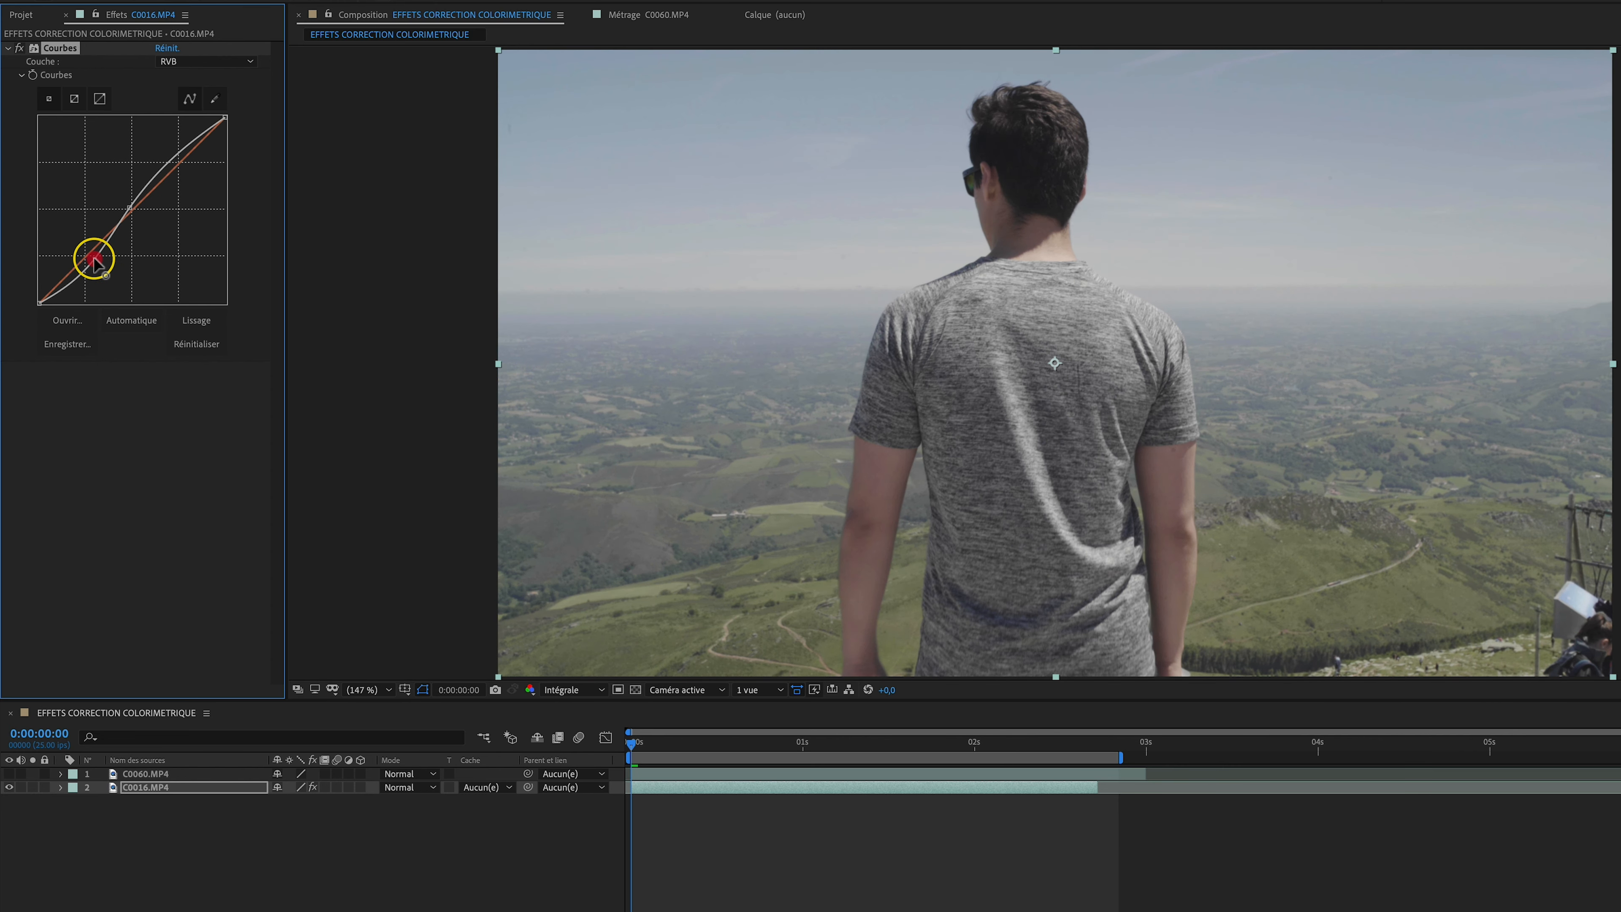
mouse_move(70, 283)
left_mouse_down()
mouse_move(29, 297)
mouse_move(70, 285)
left_mouse_up()
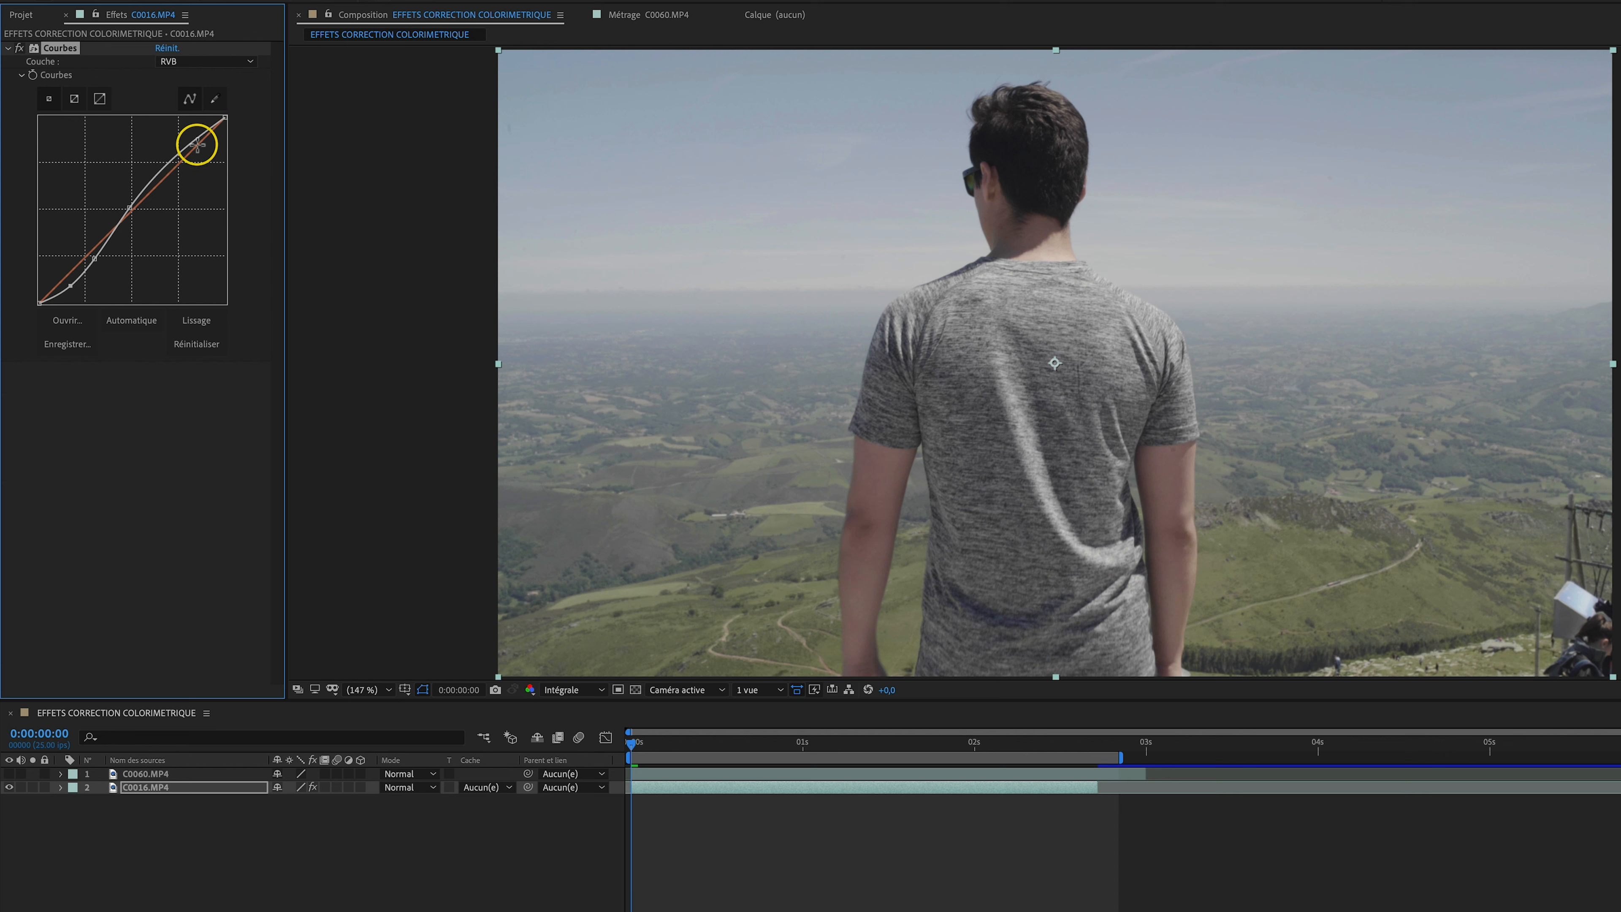
Try different highlight points on the RVB curve, raise the highlights and slightly lower the midtone and shadow points
left_click_drag(166, 161, 174, 169)
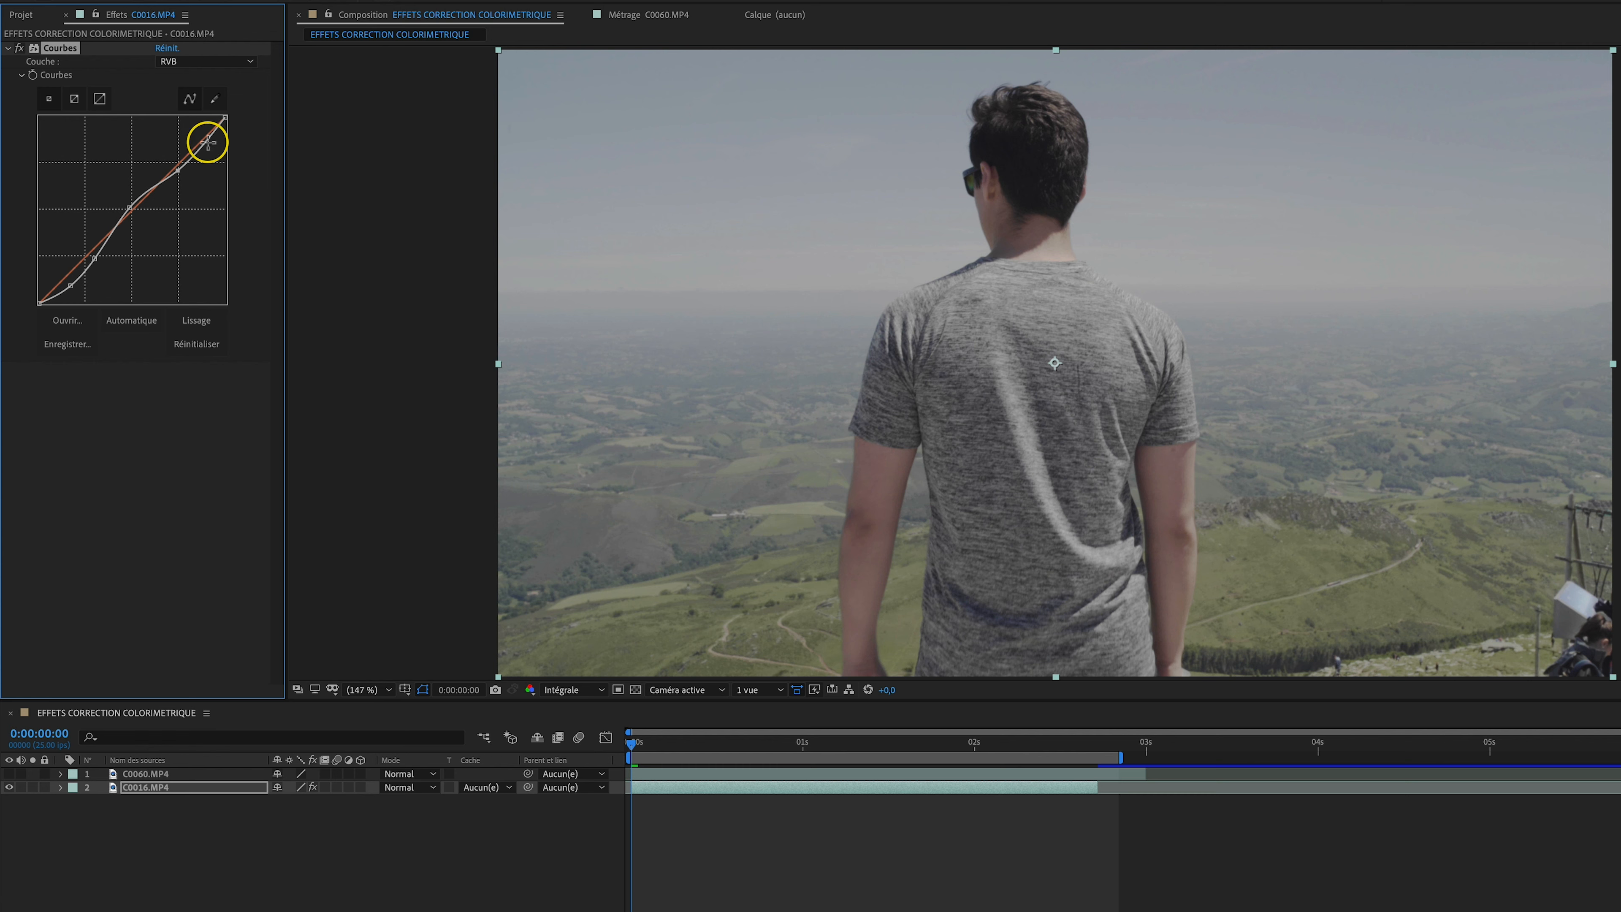
left_click_drag(206, 146, 203, 142)
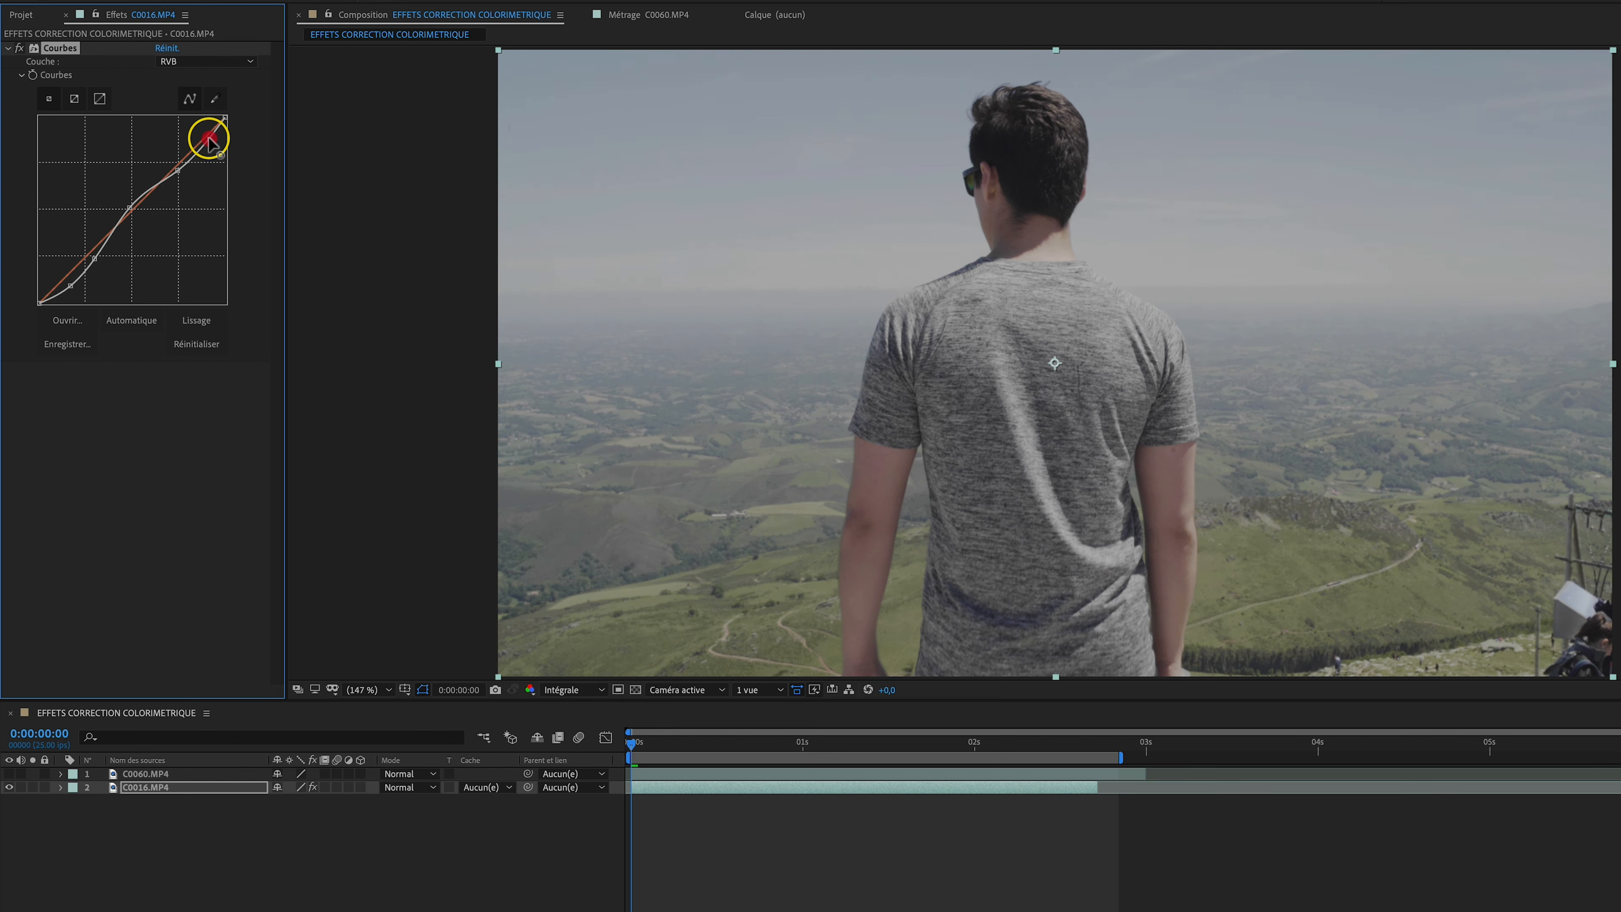
left_click_drag(198, 136, 196, 146)
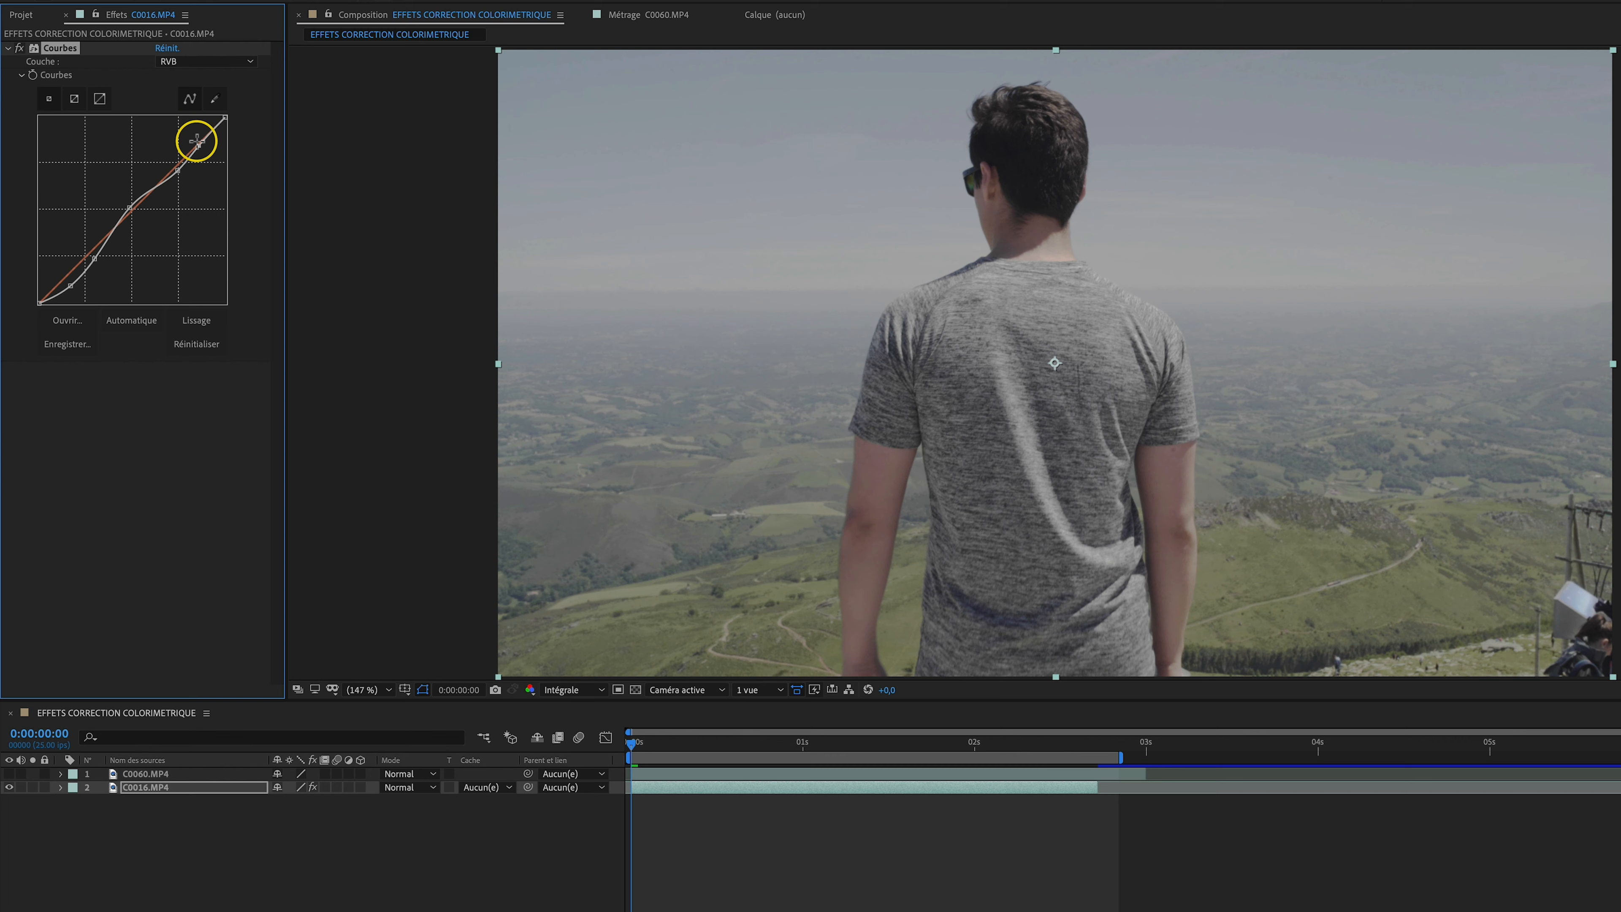
left_click_drag(181, 175, 240, 103)
mouse_move(174, 164)
left_mouse_down()
mouse_move(167, 152)
mouse_move(179, 181)
mouse_move(167, 162)
left_mouse_up()
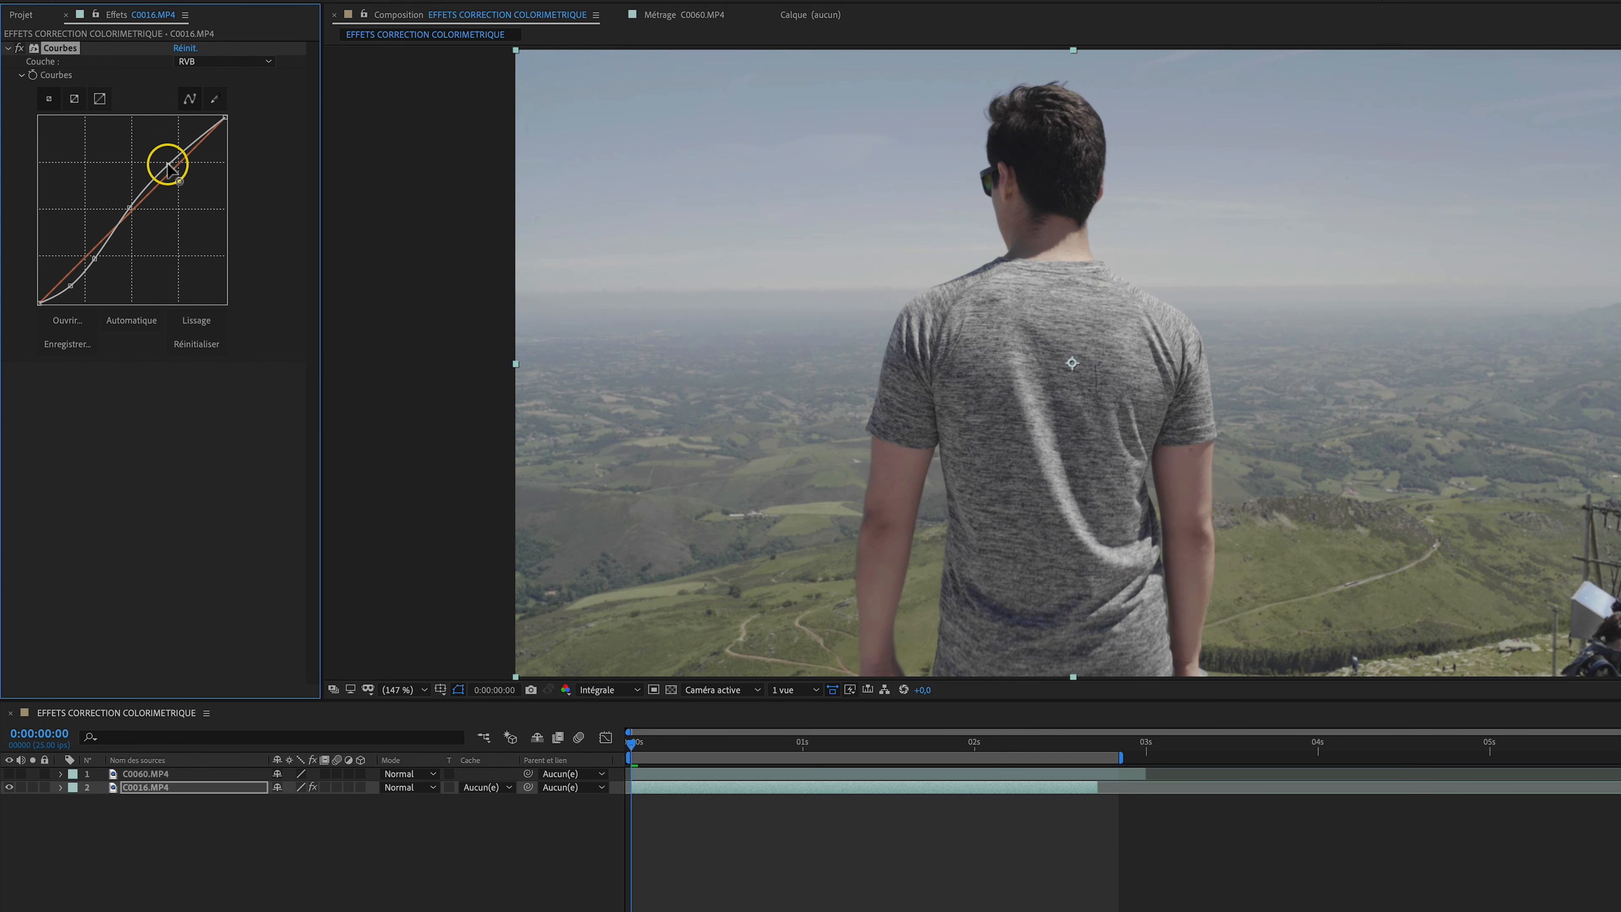
left_click_drag(130, 214, 134, 217)
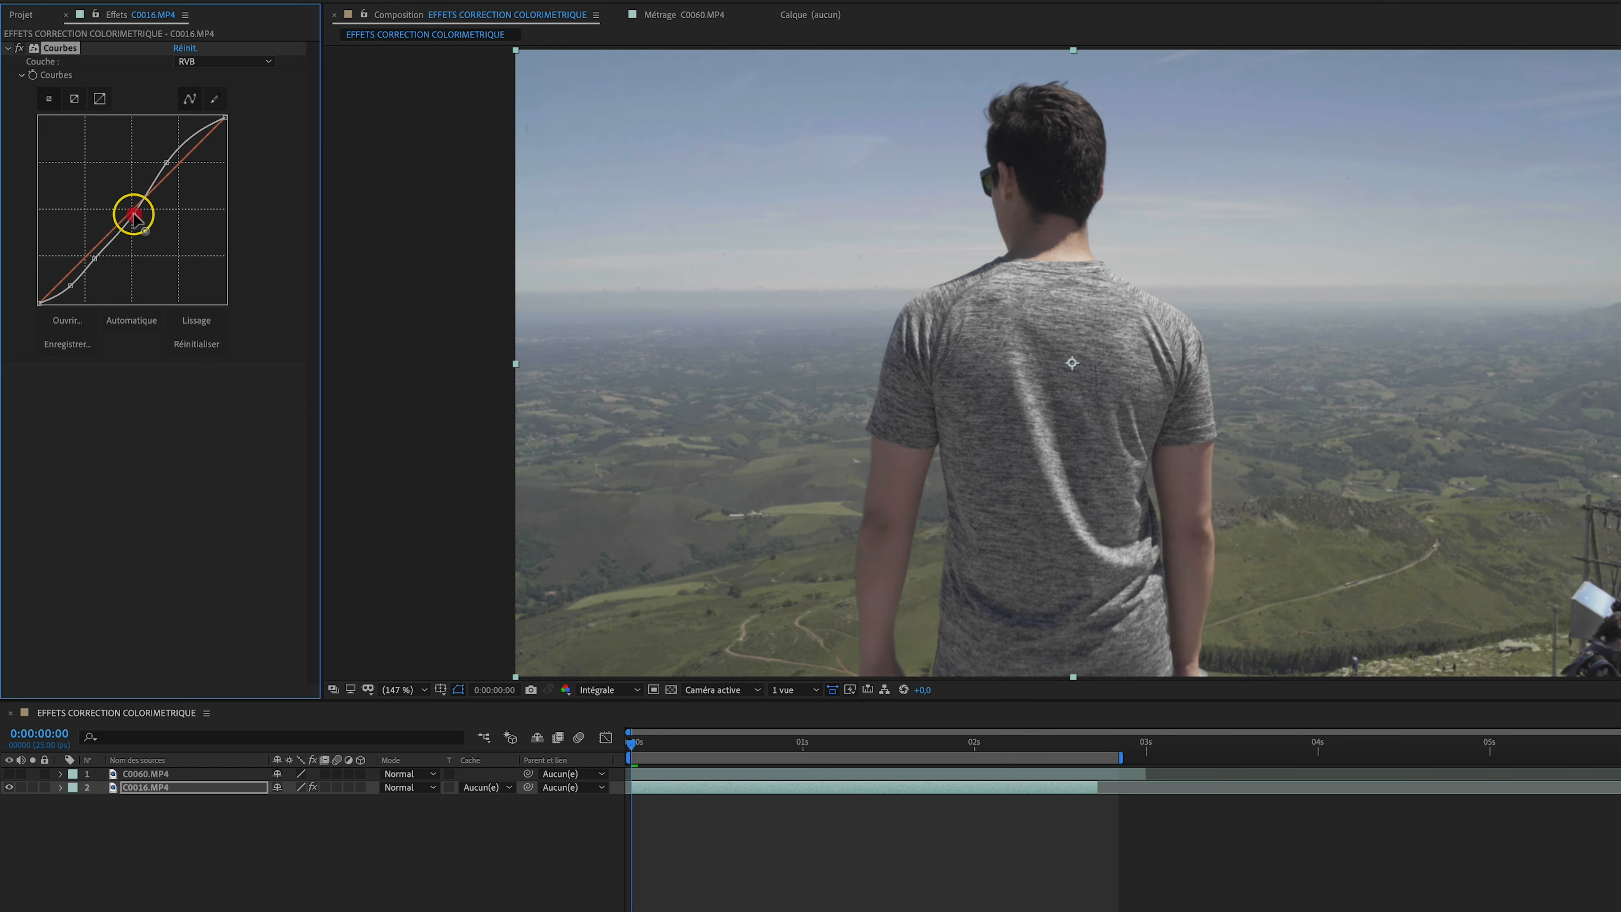
left_click_drag(95, 262, 97, 264)
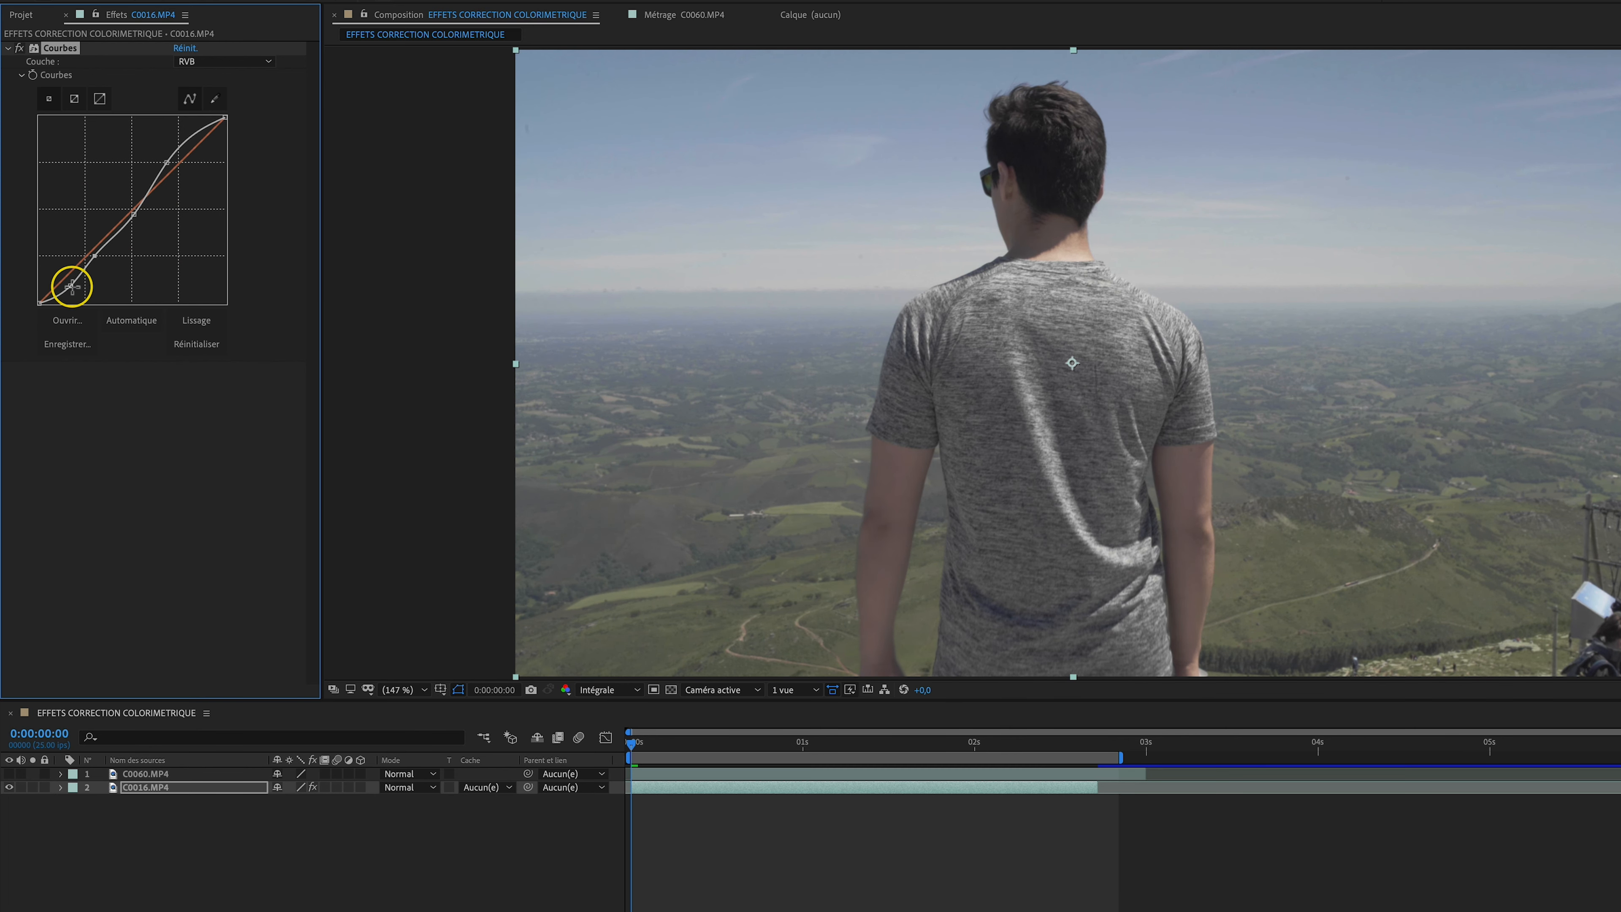
Reset the Courbes effect and shape a new RVB S-curve with lowered midtones, darker shadows and slightly raised highlights
left_click(202, 48)
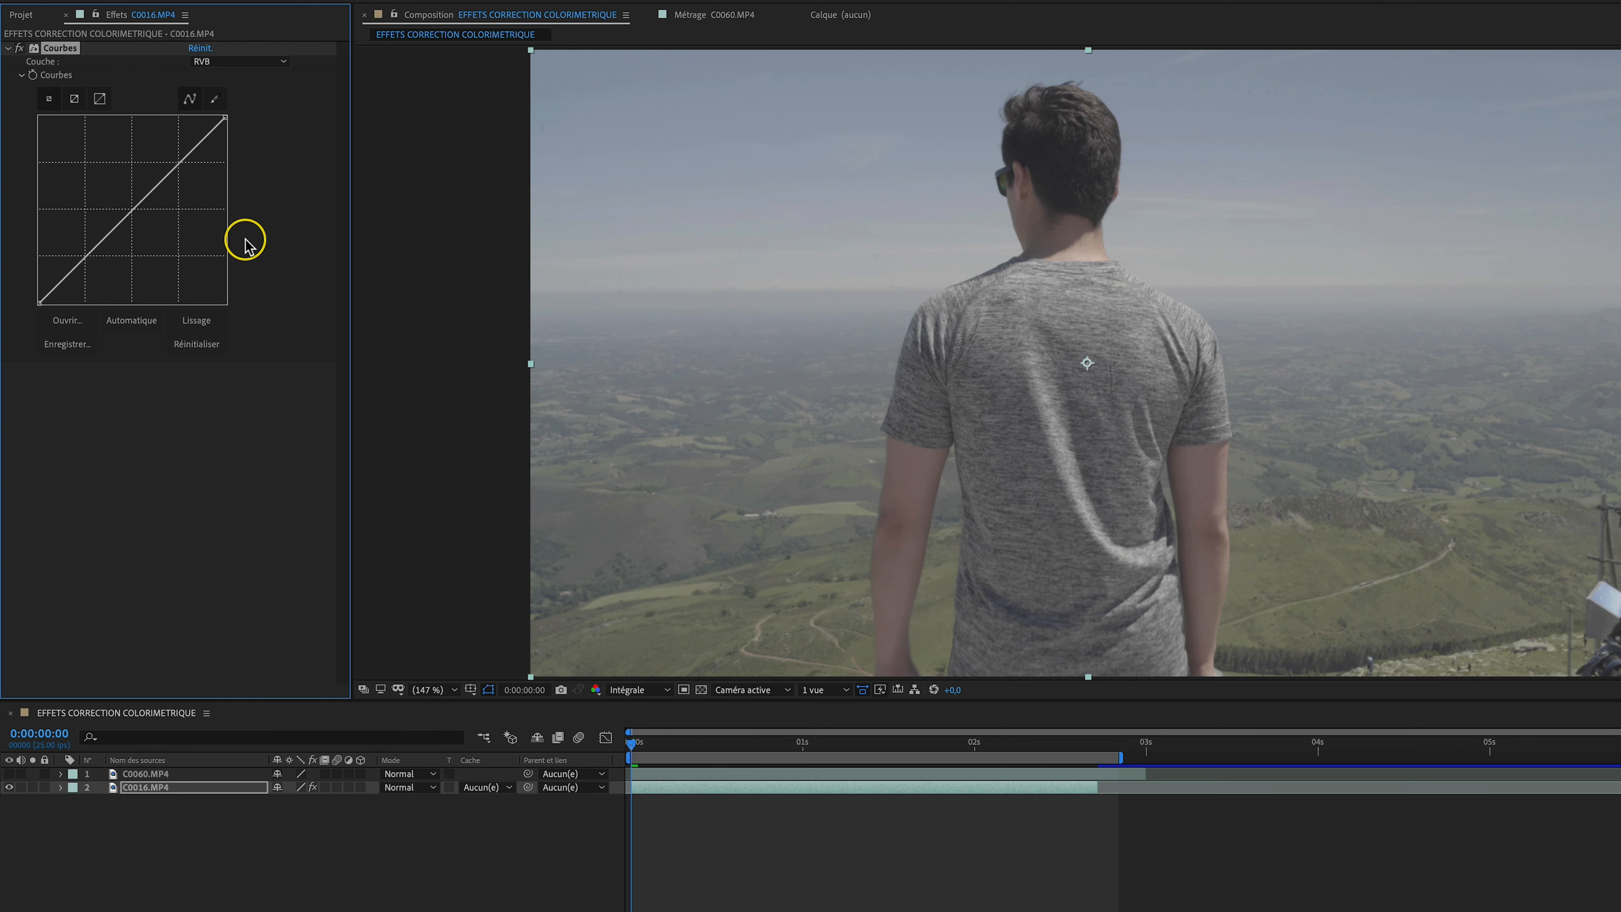
left_click_drag(134, 211, 142, 219)
left_click_drag(87, 268, 93, 282)
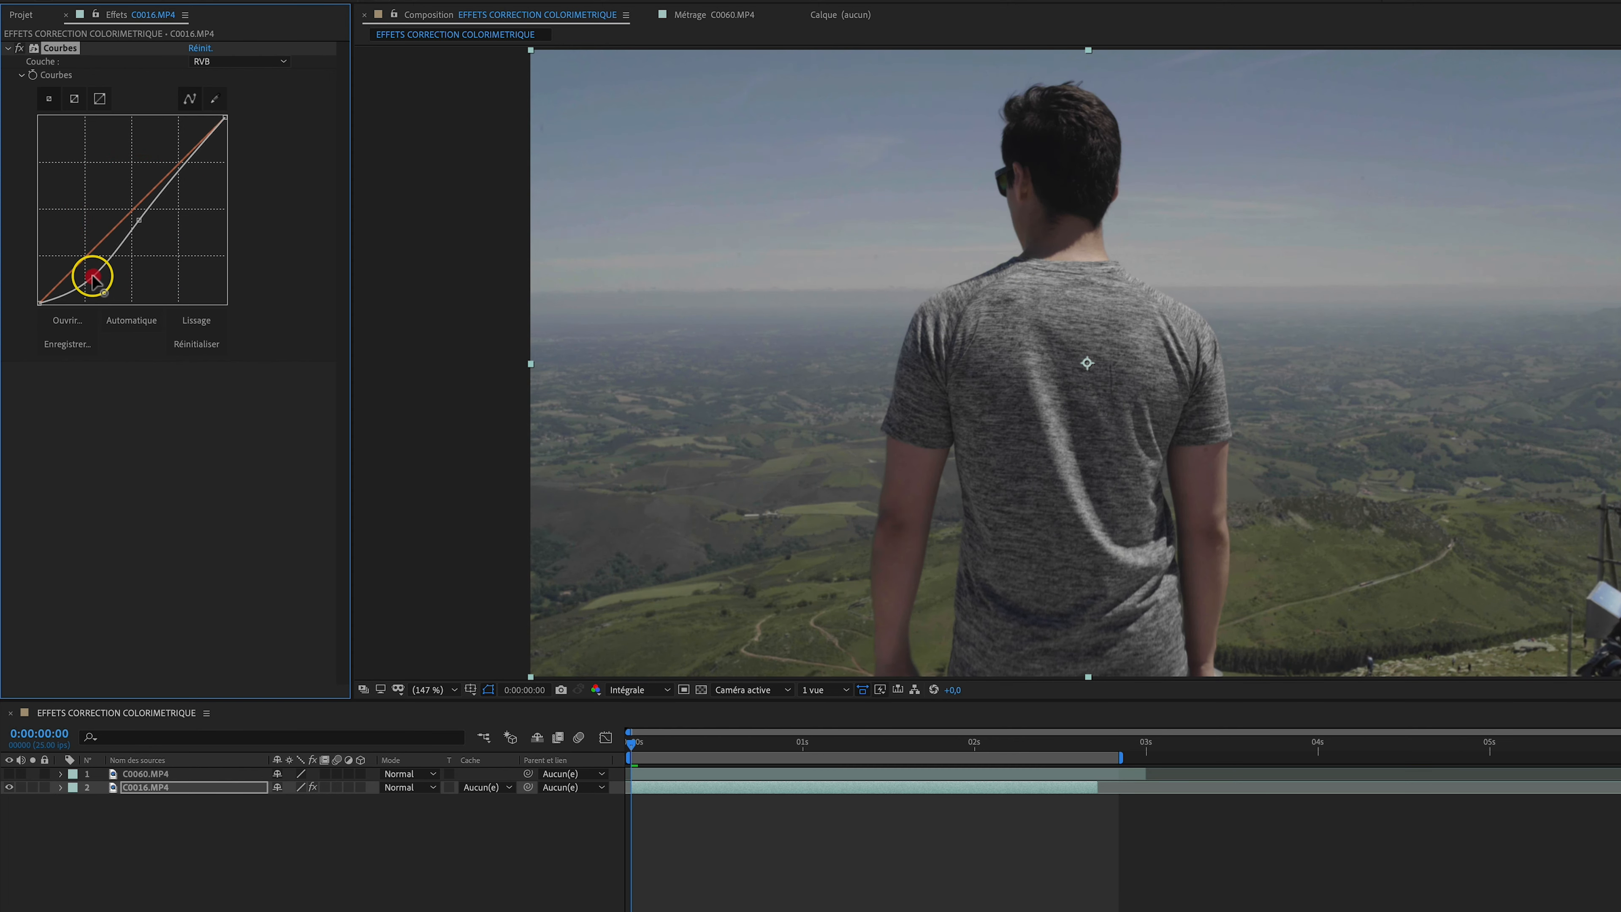
left_click_drag(180, 167, 177, 162)
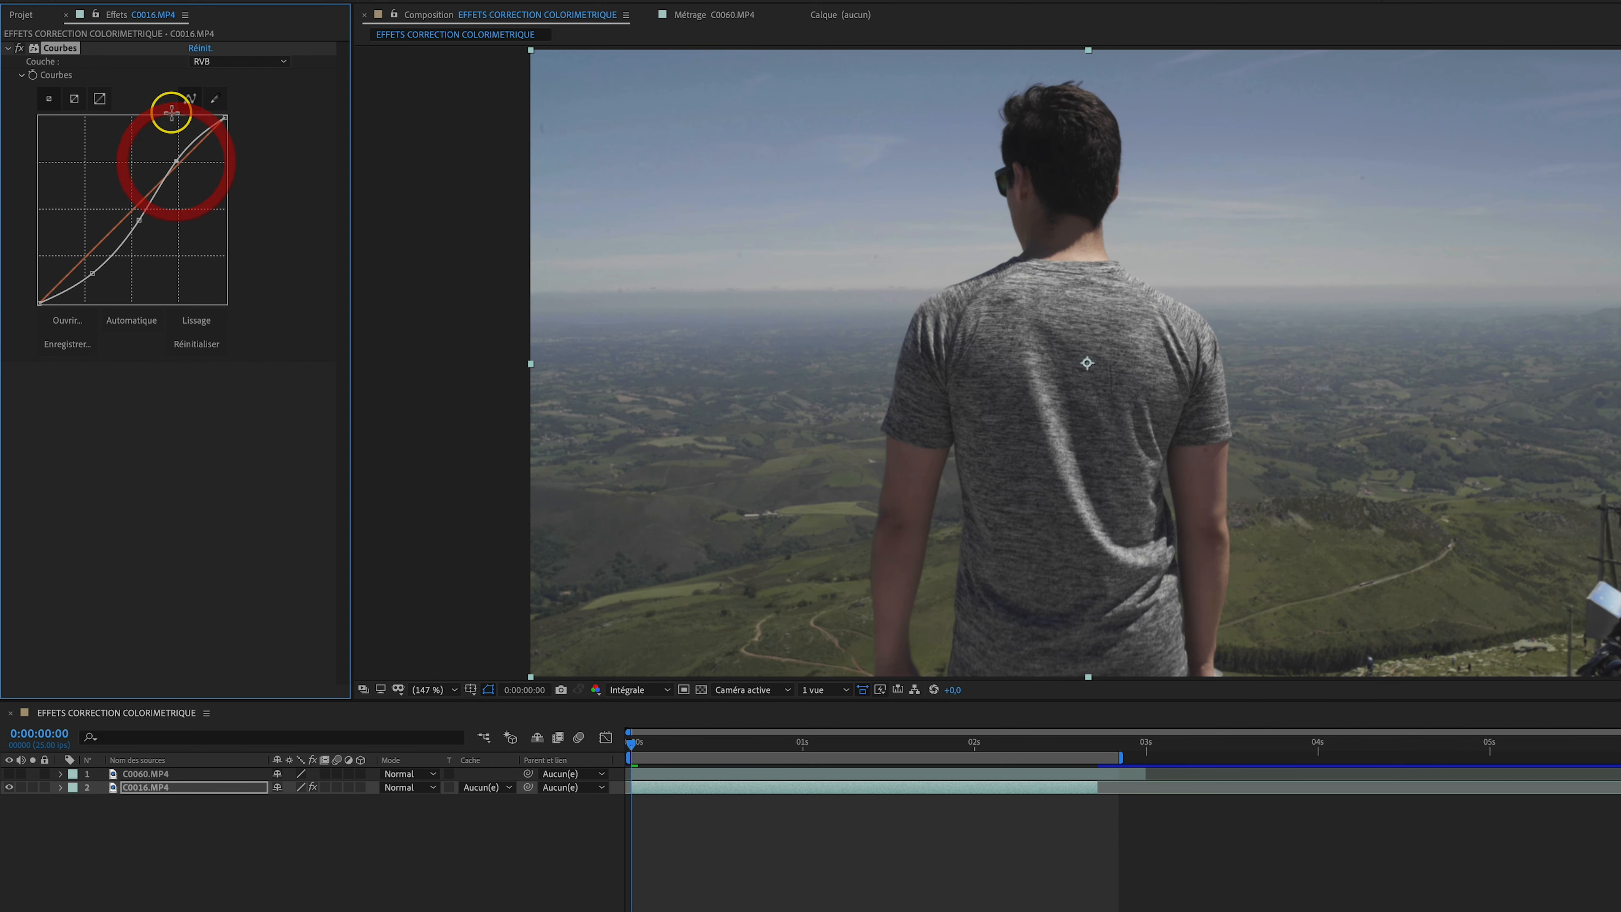
Raise the midtones of the Rouge curve slightly and lower the midtones of the Bleu curve
left_click(230, 62)
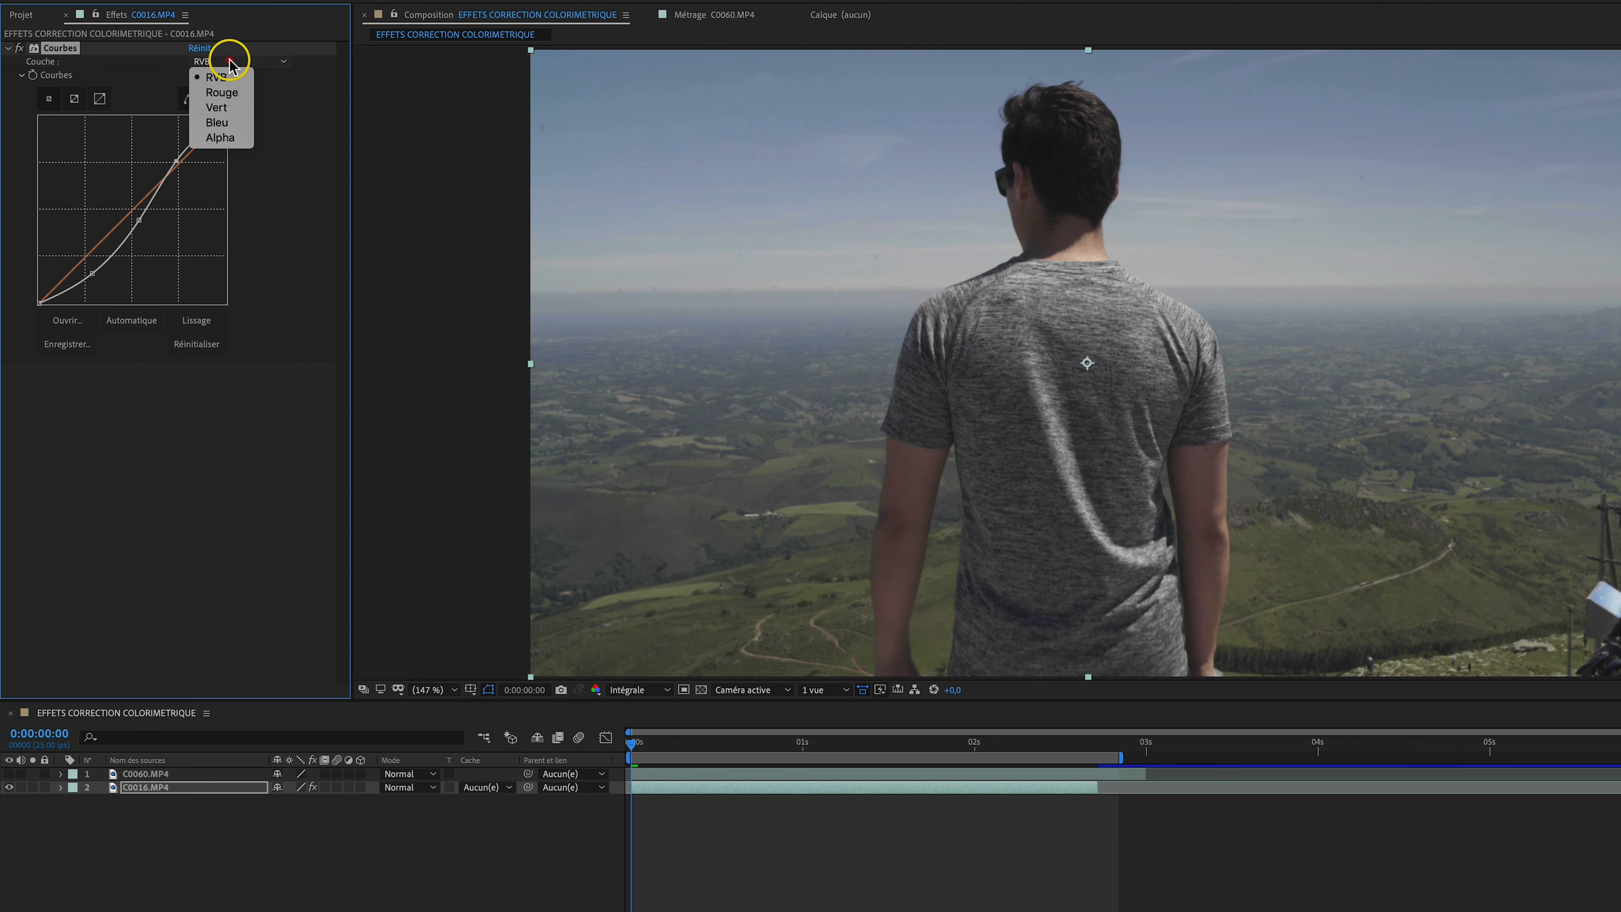
left_click(231, 94)
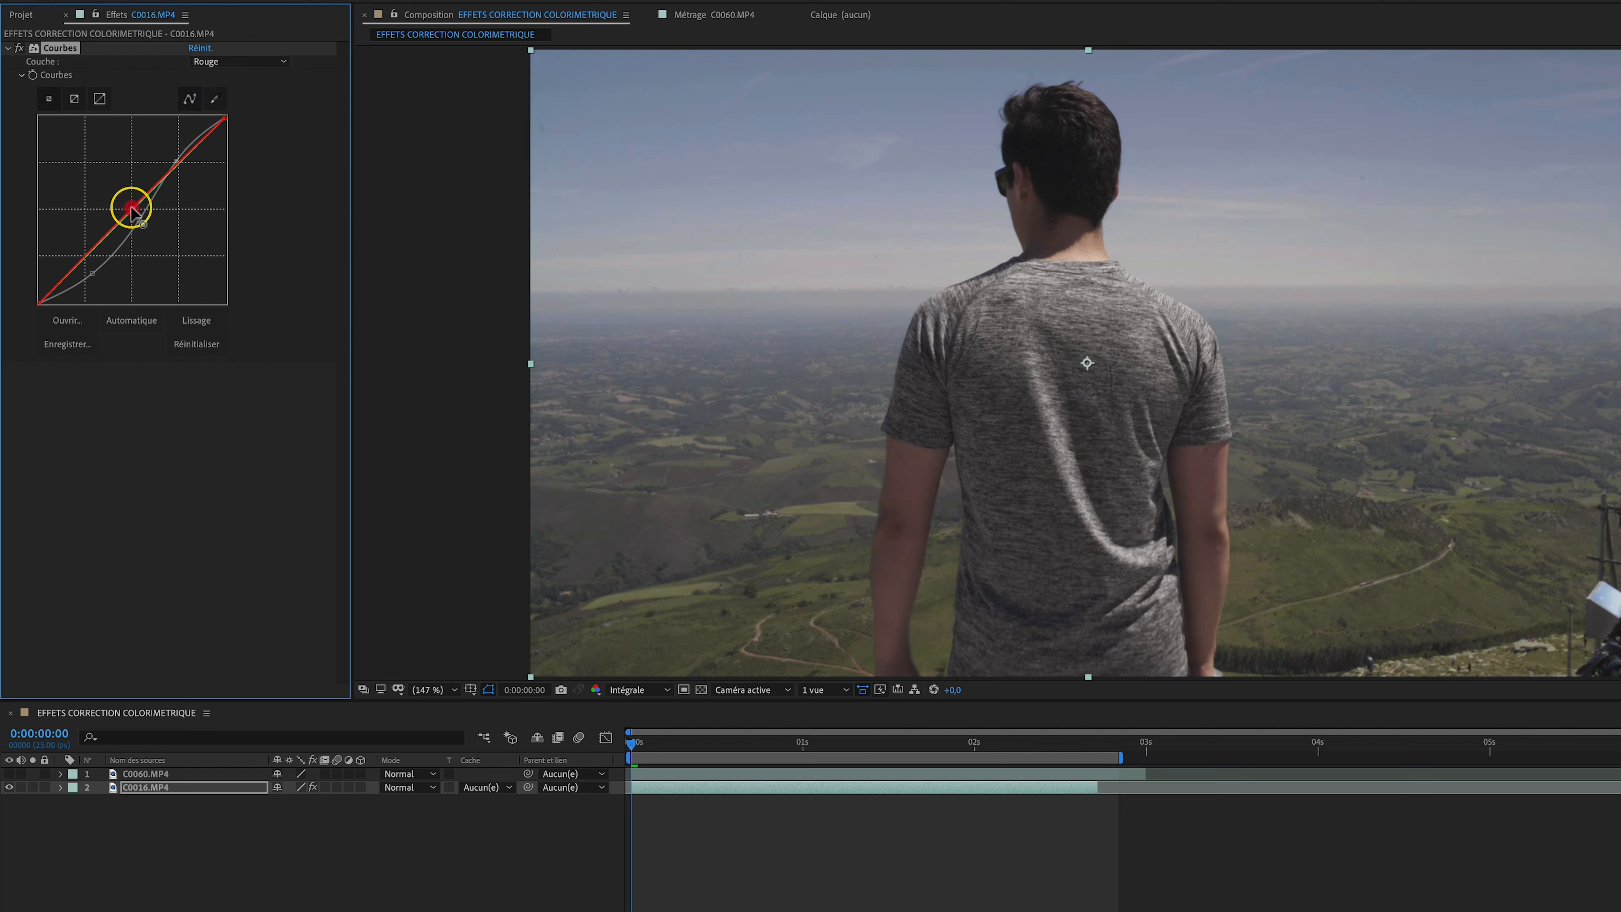
left_click(220, 61)
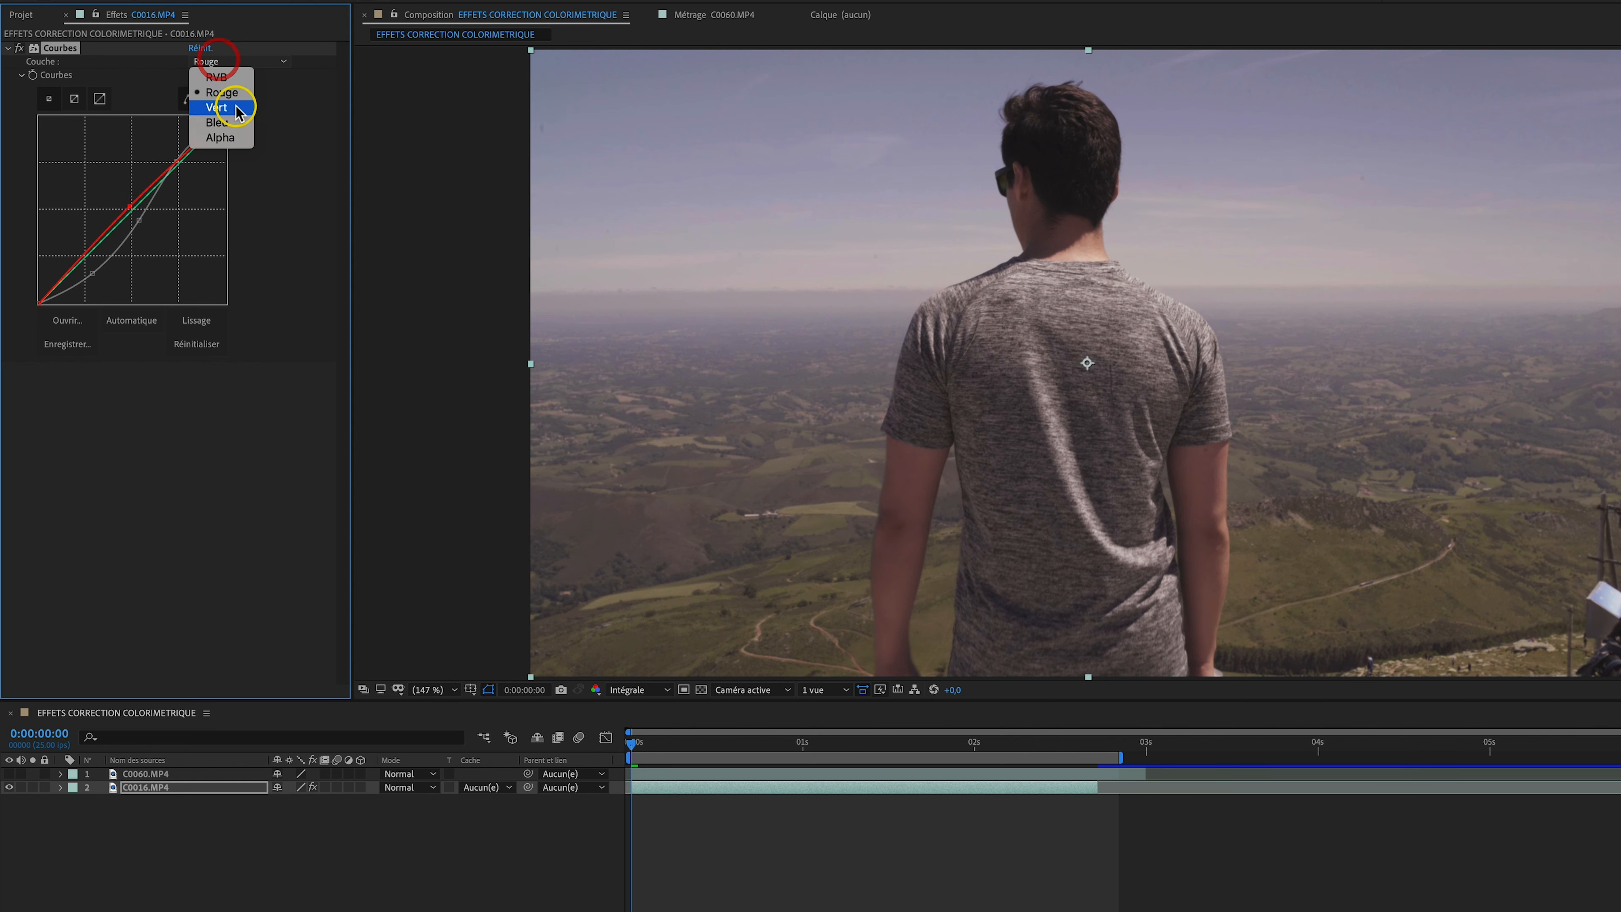
left_click(218, 120)
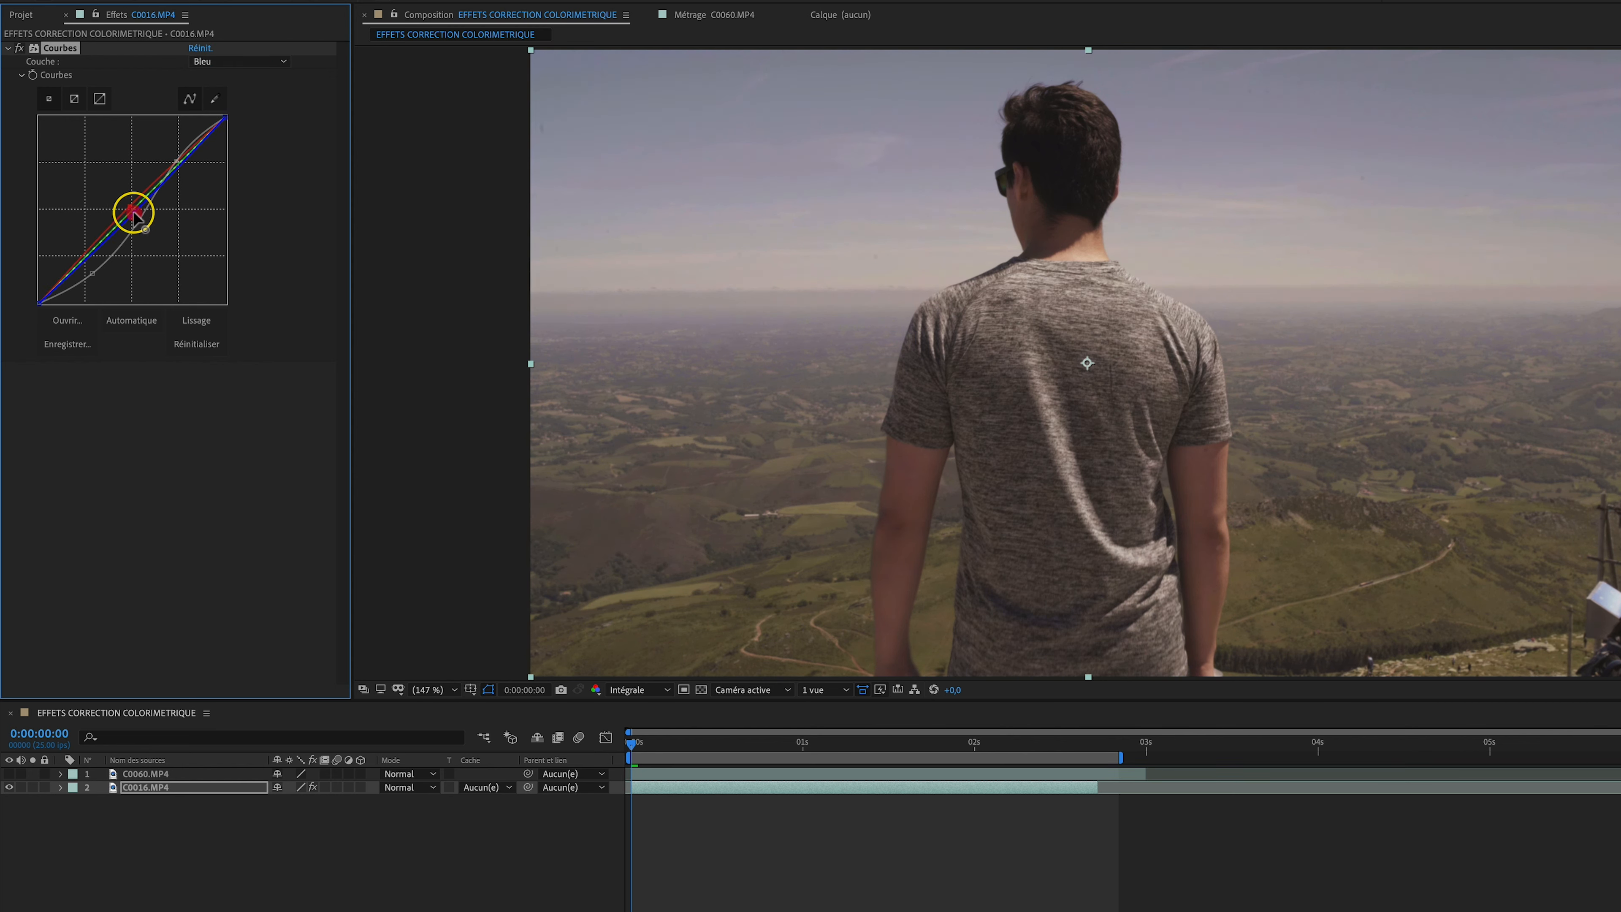
left_click_drag(137, 214, 139, 221)
Lower the midtones of the Vert curve slightly
left_click(207, 61)
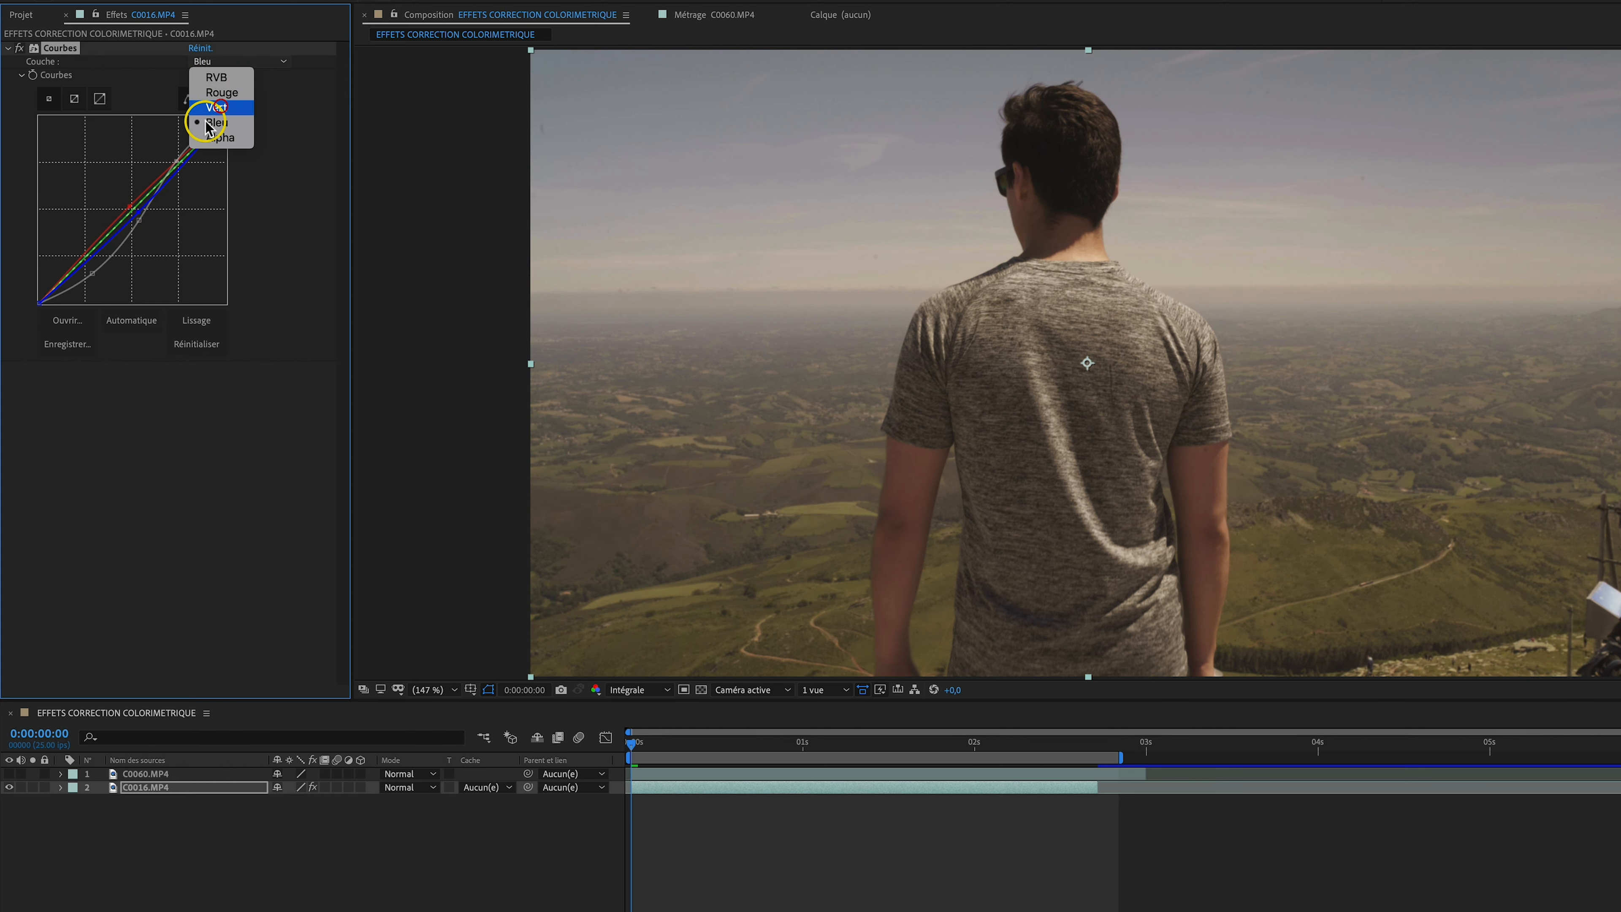
left_click(215, 108)
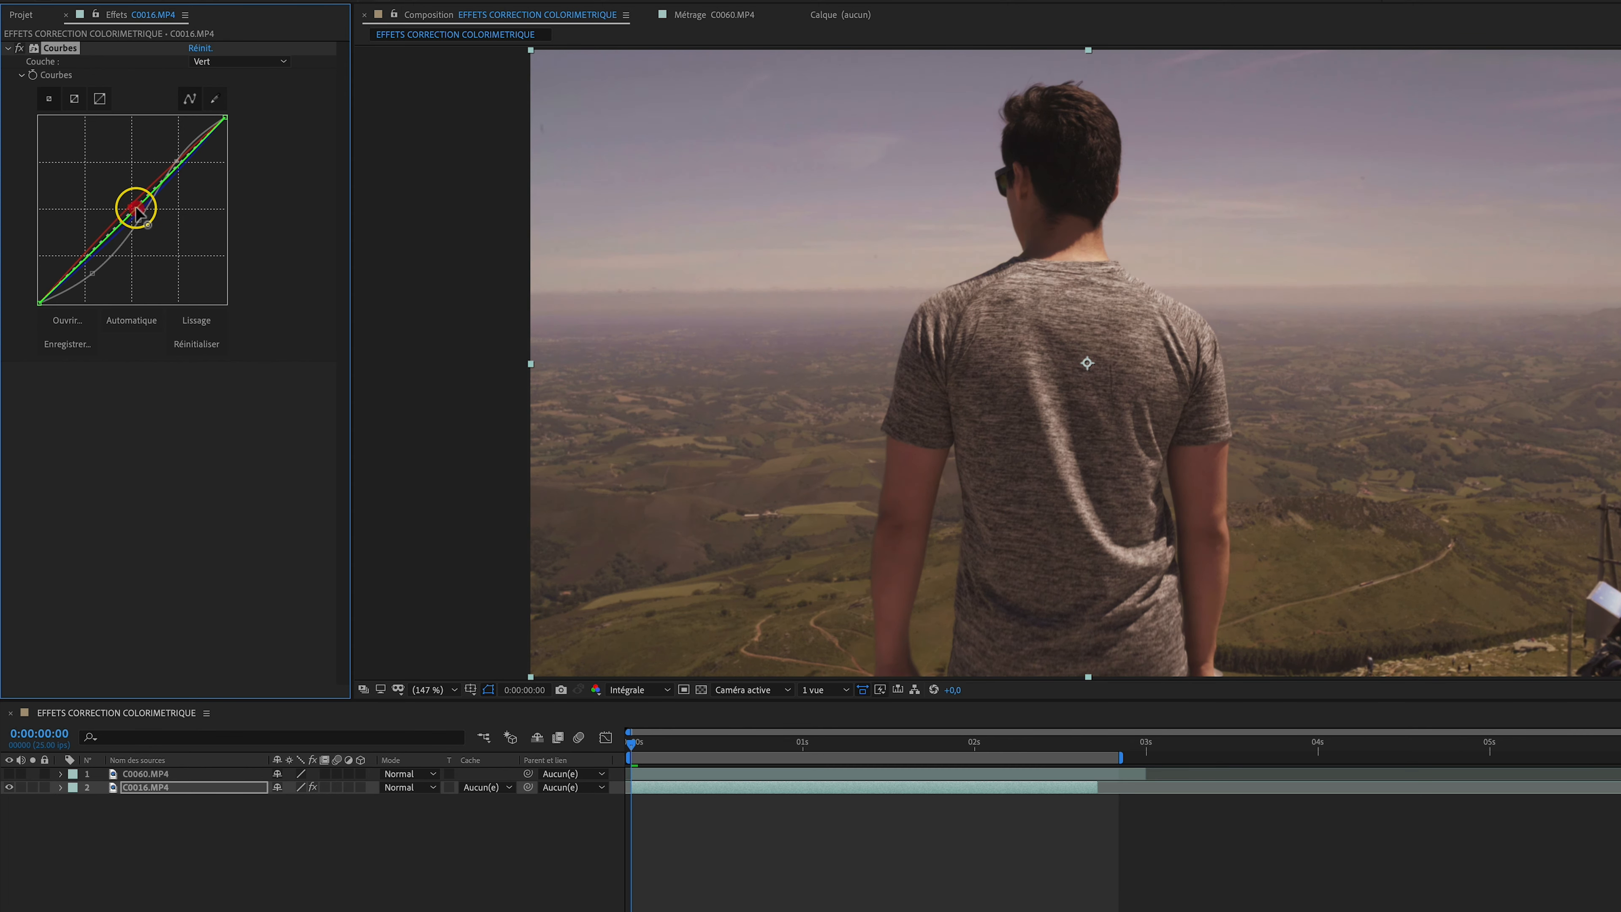